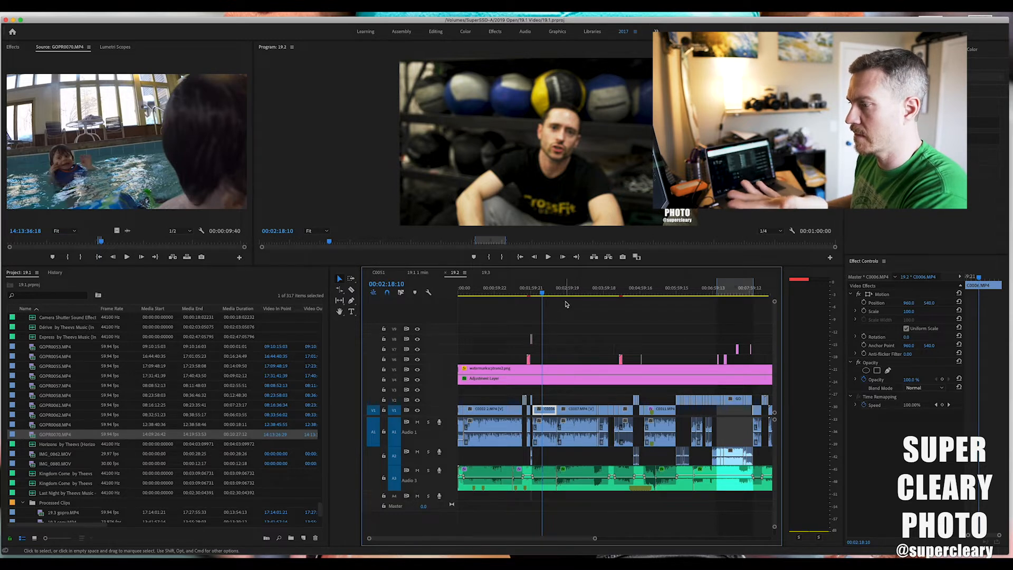
Scrub through sequence 19.2 up to about 00:07:00:05 to review its footage and layers.
left_click_drag(564, 291, 581, 303)
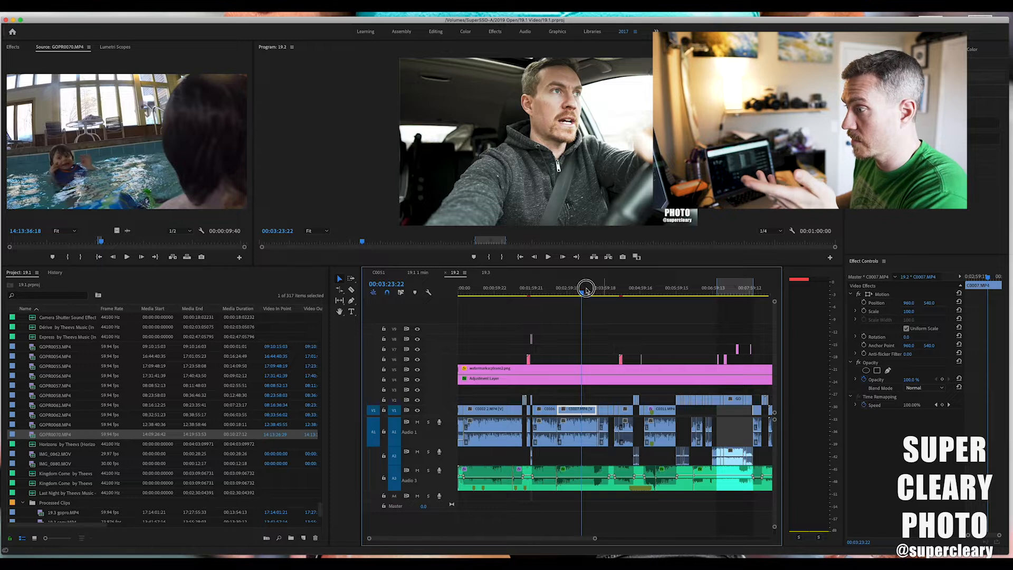
left_click_drag(587, 296, 632, 297)
key("space")
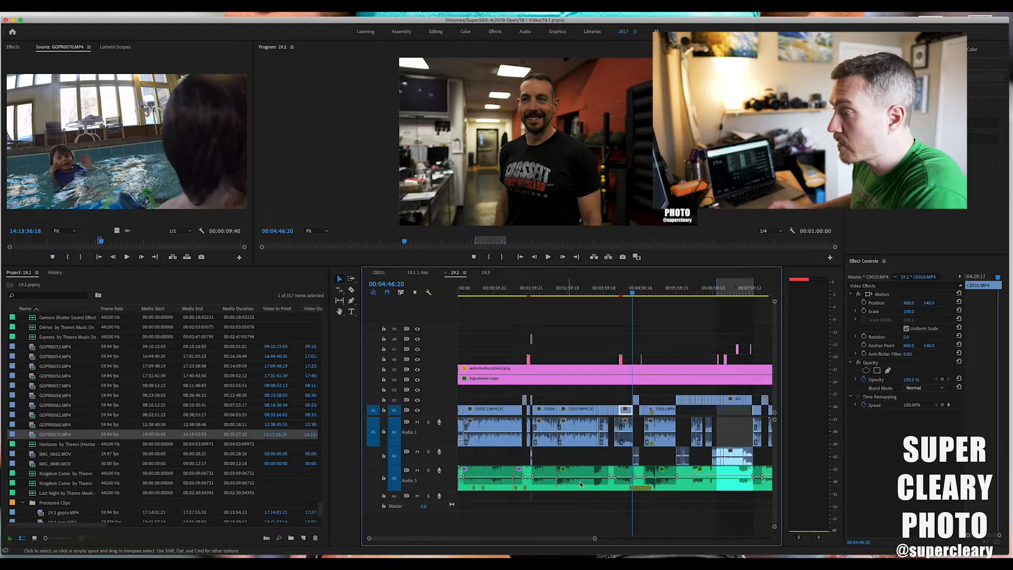
left_click_drag(615, 294, 618, 295)
key("Up")
key("=")
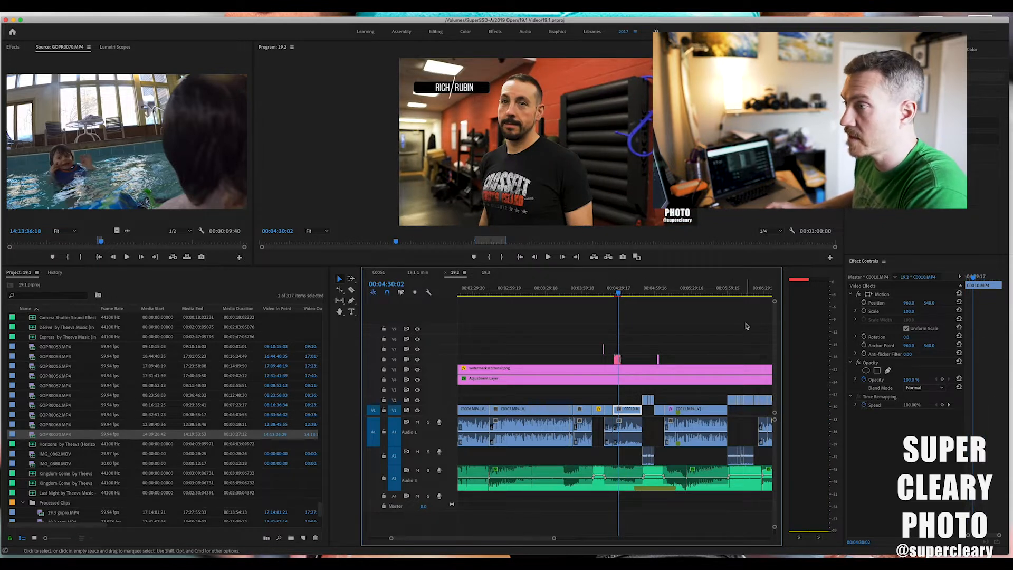
left_click_drag(607, 289, 685, 294)
scroll(685, 294, "right", 3)
left_click_drag(600, 291, 691, 296)
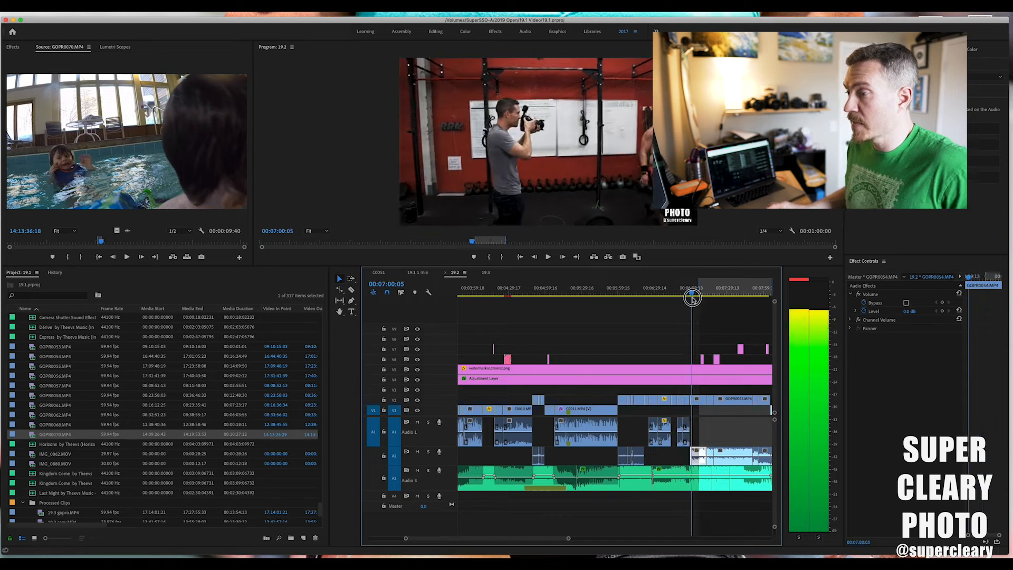
Select and copy the clips on all tracks of sequence 19.2 from about 00:03:54:16 onward.
scroll(615, 317, "left", 4)
mouse_move(608, 295)
left_mouse_down()
mouse_move(583, 295)
mouse_move(617, 297)
mouse_move(588, 299)
left_mouse_up()
left_click_drag(597, 339, 751, 500)
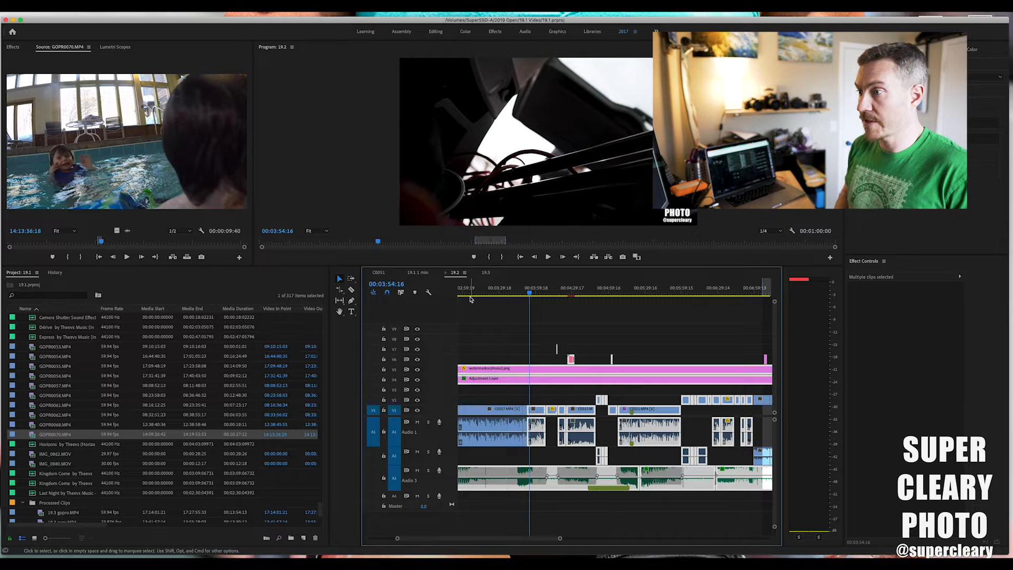
Create a new sequence with the Digital SLR 1080p preset DSLR 1080p24, keeping the default name.
key("super+n")
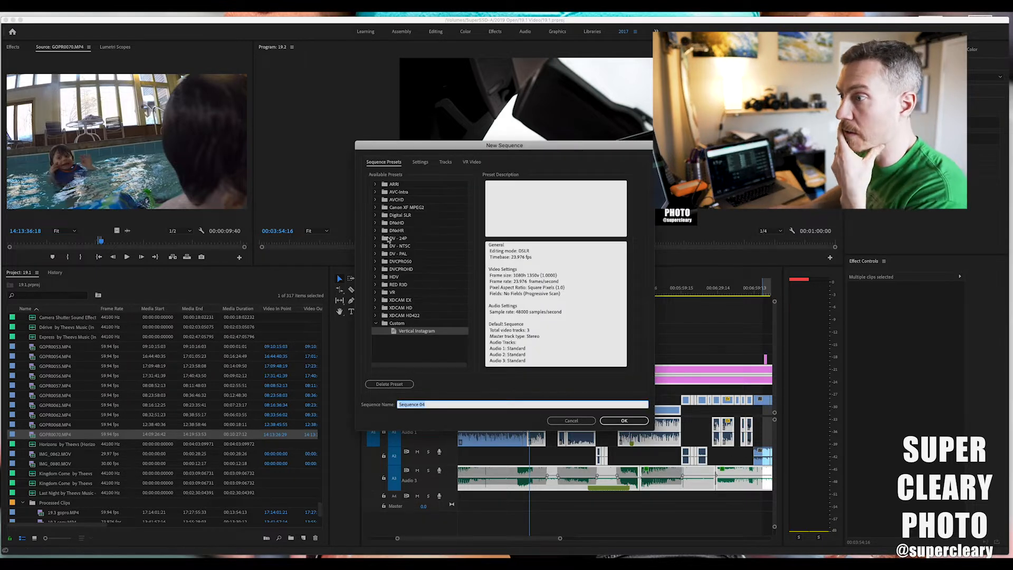
left_click(376, 216)
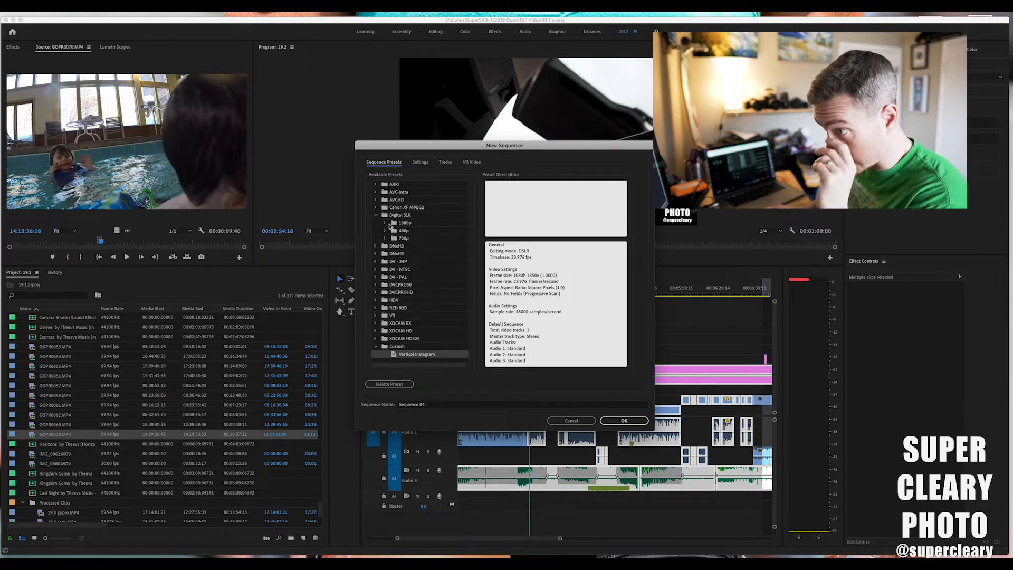
left_click(385, 223)
left_click(415, 231)
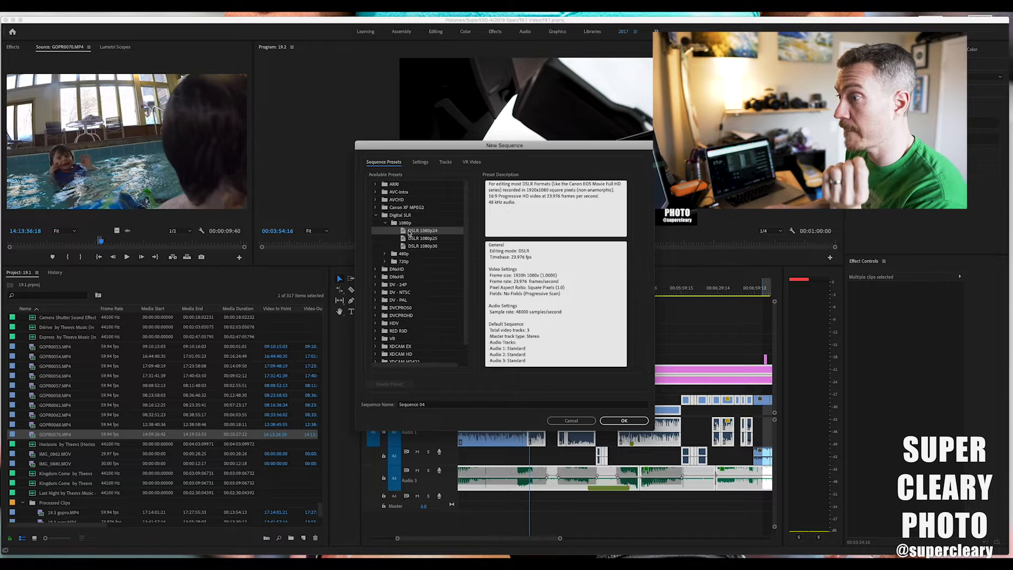
key("Return")
Paste the copied clips into the new sequence.
scroll(602, 317, "right", 5)
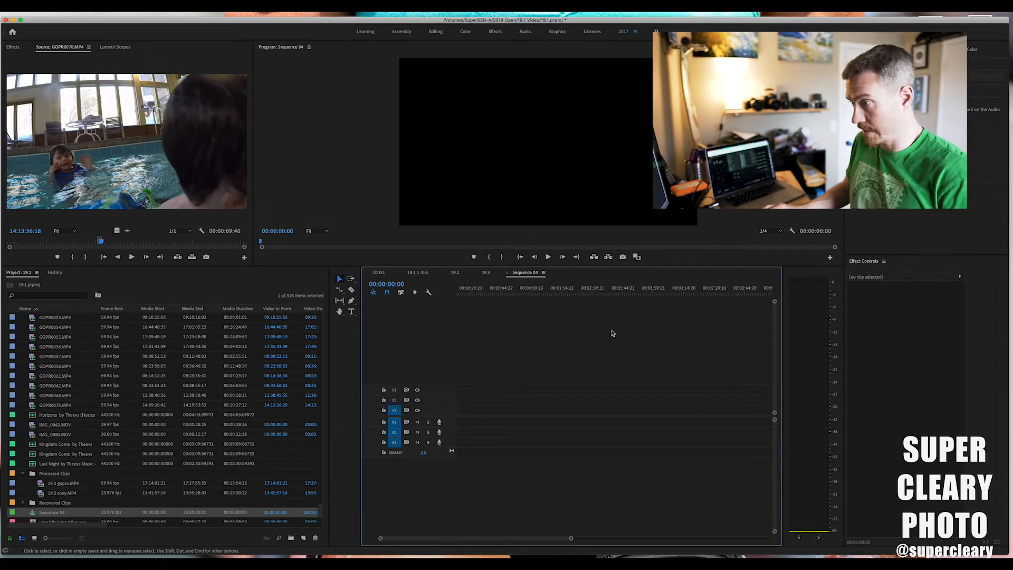
key("super+v")
scroll(658, 313, "left", 10)
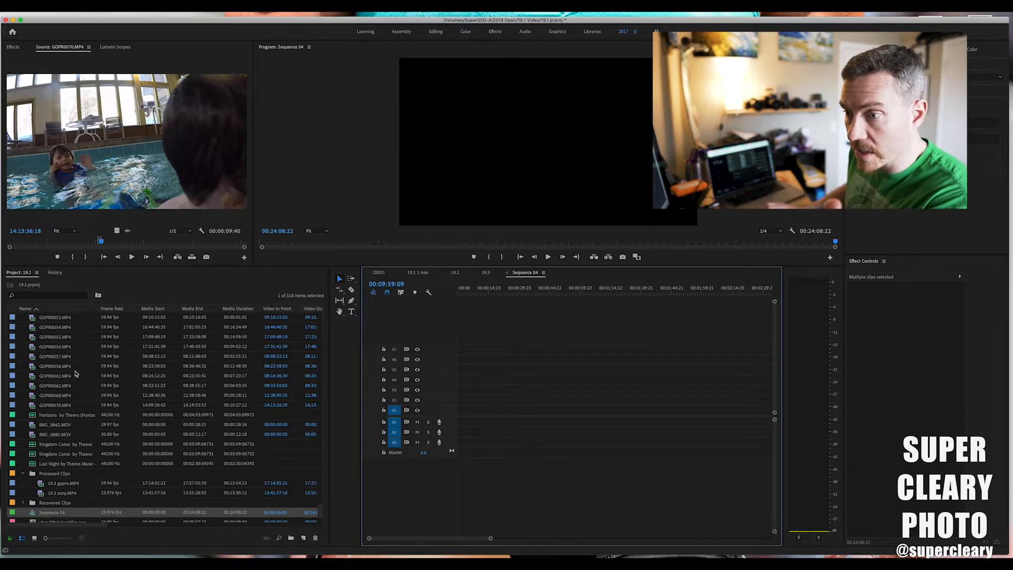
Browse the footage in the project bin and preview clips C0041, C0040 and C0023 in the Source monitor.
scroll(65, 375, "down", 3)
scroll(58, 409, "up", 14)
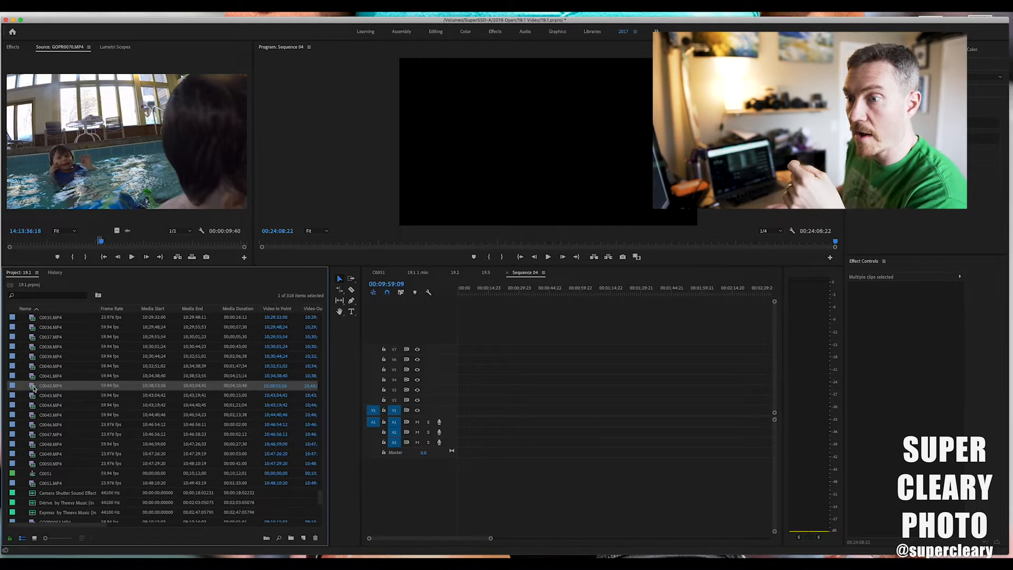
double_click(34, 376)
double_click(33, 366)
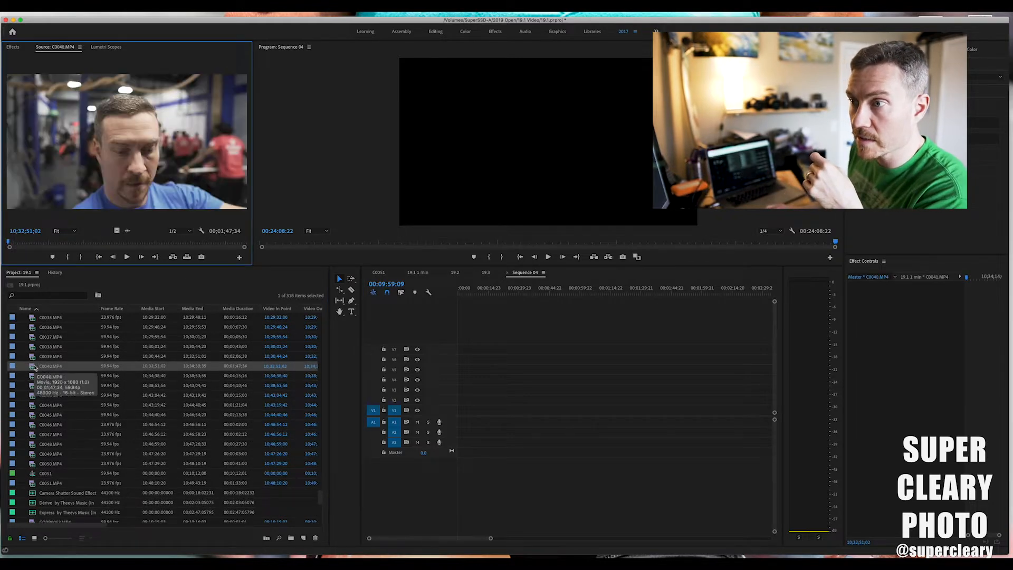
scroll(35, 372, "up", 7)
double_click(37, 368)
scroll(38, 378, "up", 4)
scroll(38, 381, "down", 5)
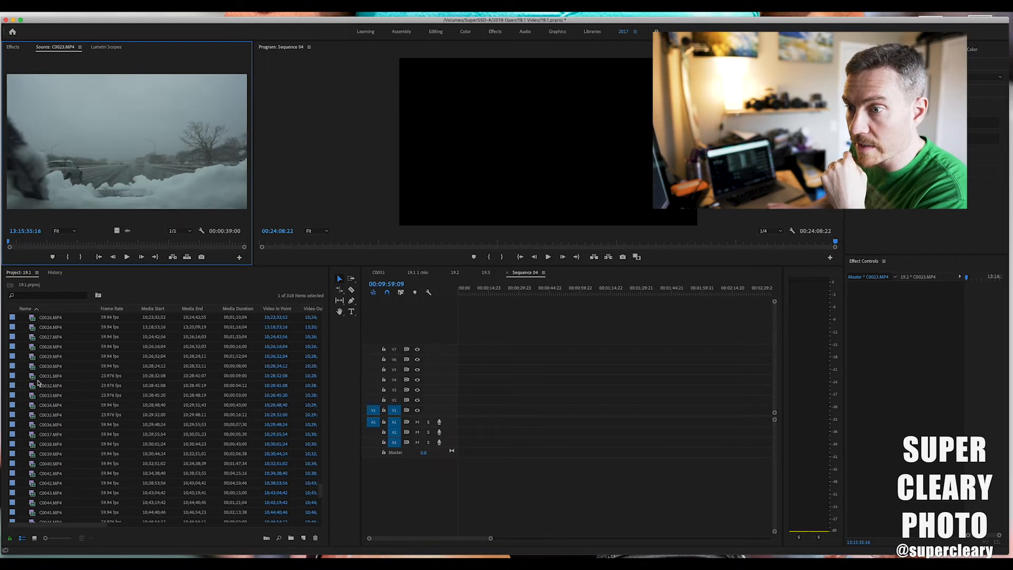
Preview clip C0034 and further clips down the bin through C0044 in the Source monitor.
double_click(34, 404)
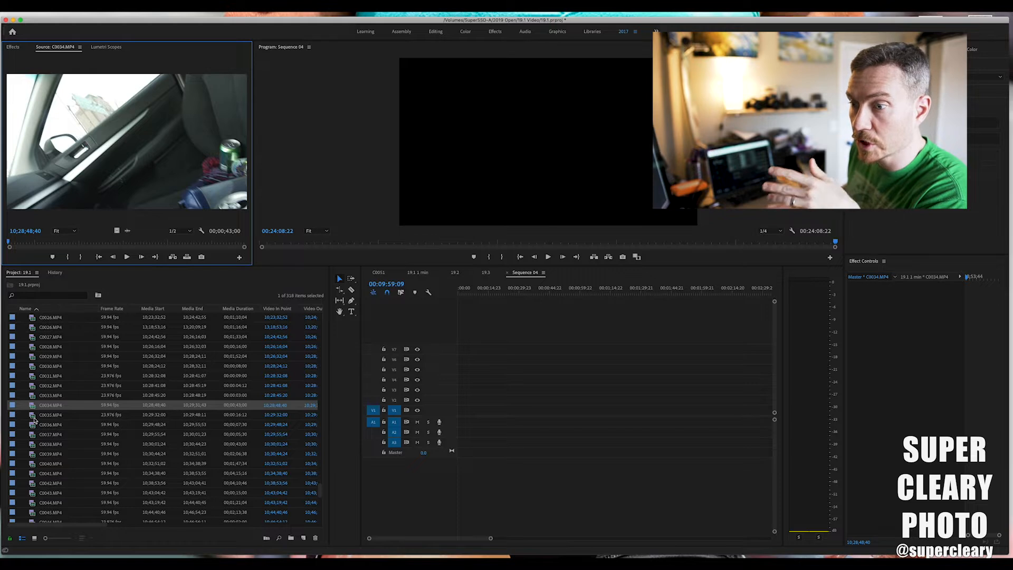
scroll(33, 420, "down", 2)
double_click(33, 414)
scroll(33, 419, "down", 2)
double_click(33, 416)
double_click(34, 433)
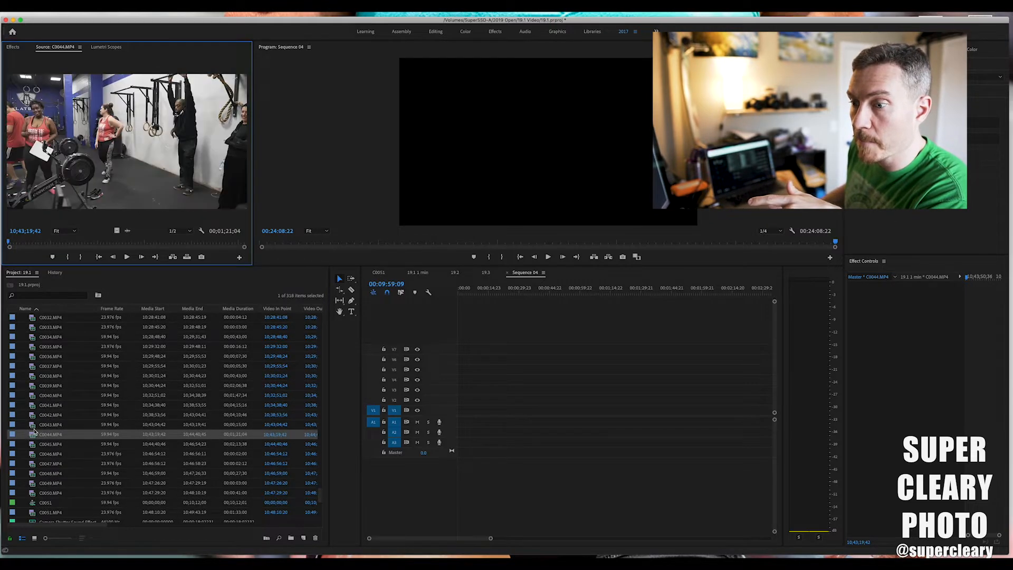
Look through the rest of the project bin's footage and stills, and save the project.
scroll(34, 431, "down", 15)
scroll(37, 428, "up", 15)
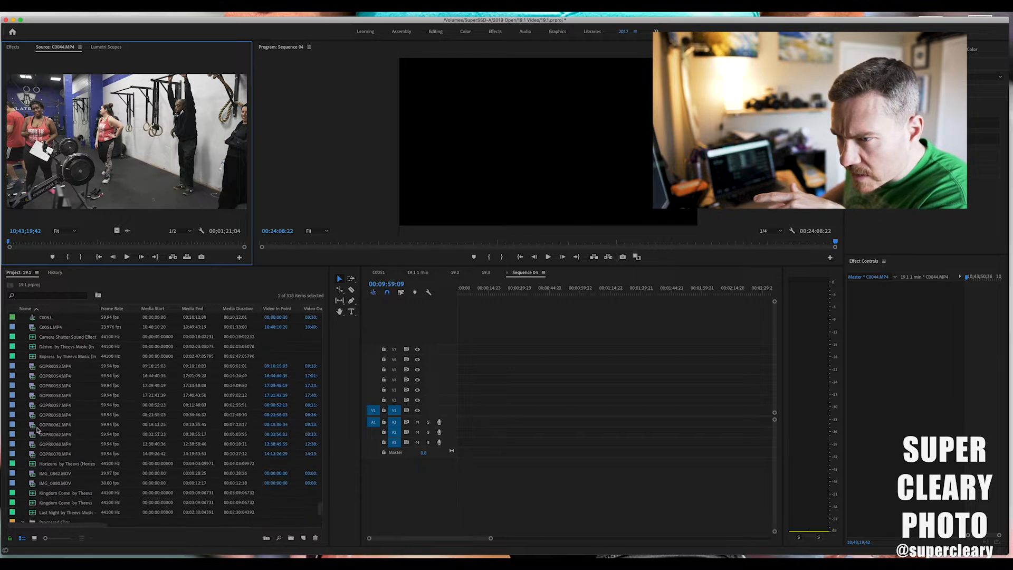
scroll(37, 427, "up", 10)
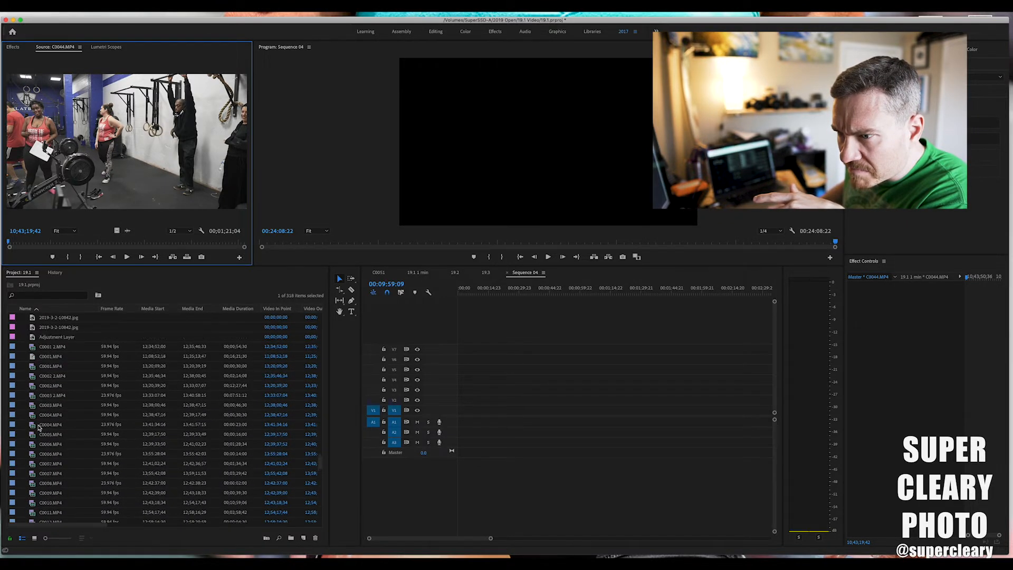
scroll(37, 426, "up", 3)
key("super+s")
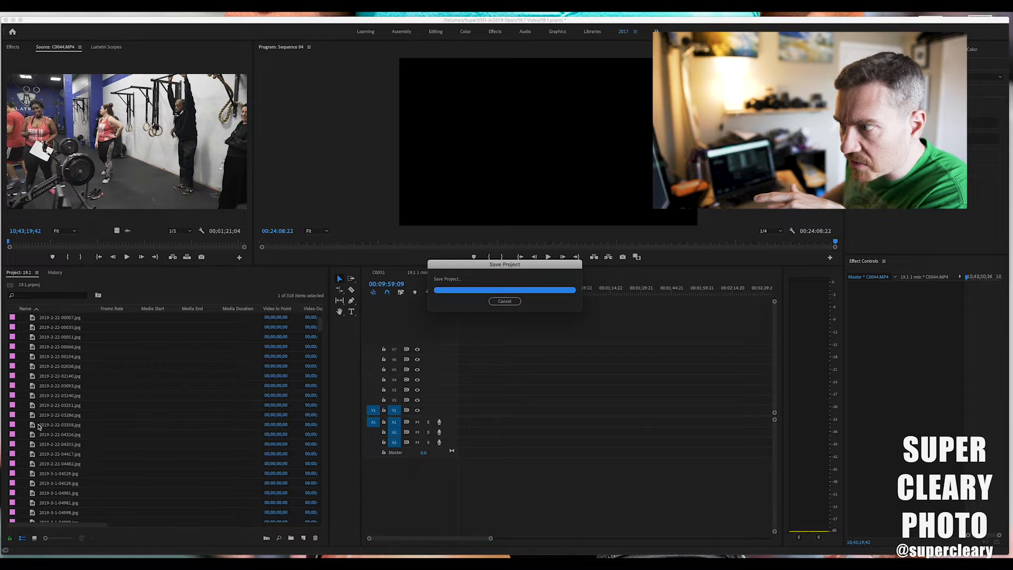
Preview clips C0021, C0022 and C0028 from the bin in the Source monitor.
scroll(37, 426, "down", 12)
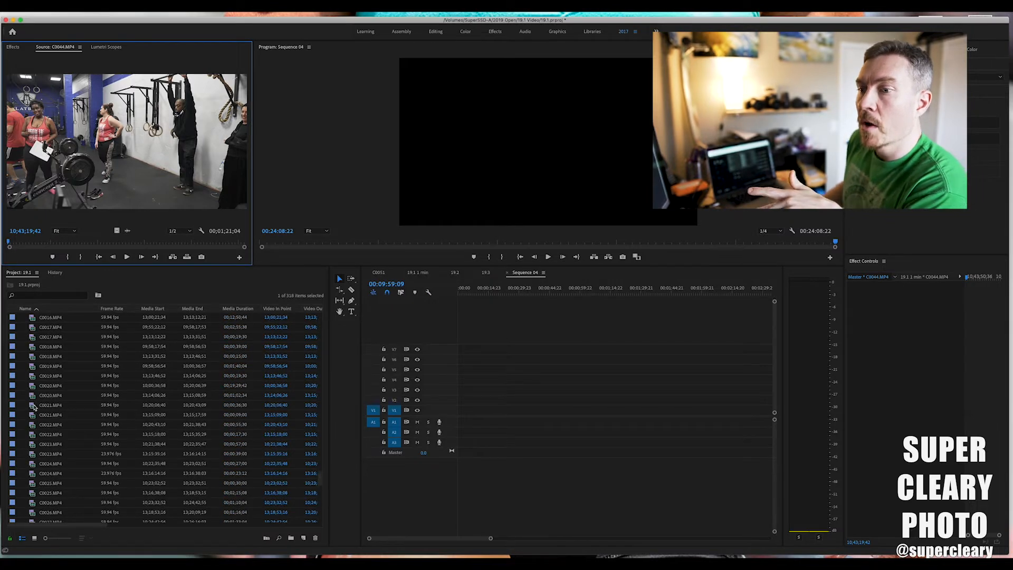
double_click(33, 406)
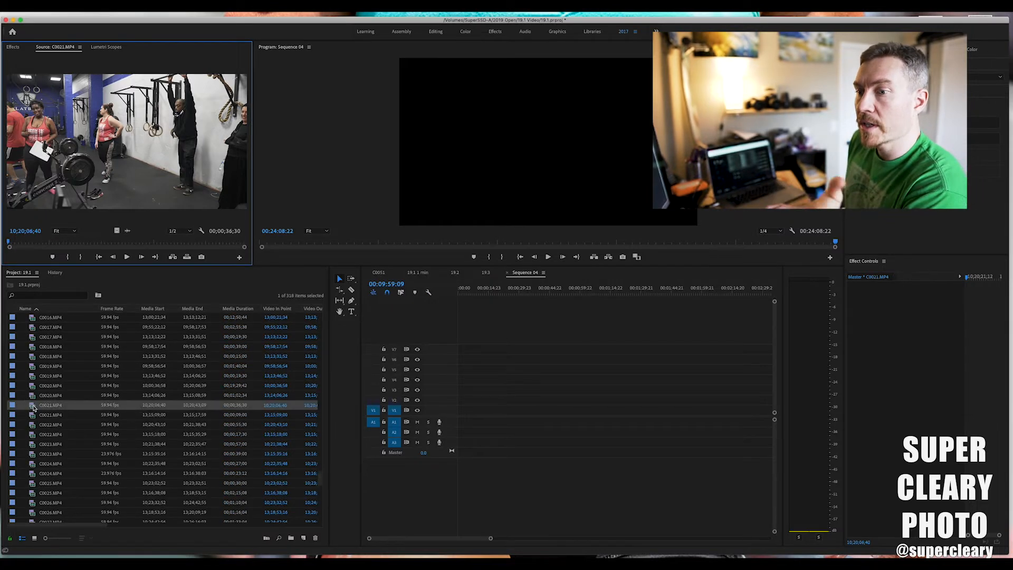
double_click(32, 434)
scroll(31, 434, "down", 3)
double_click(32, 434)
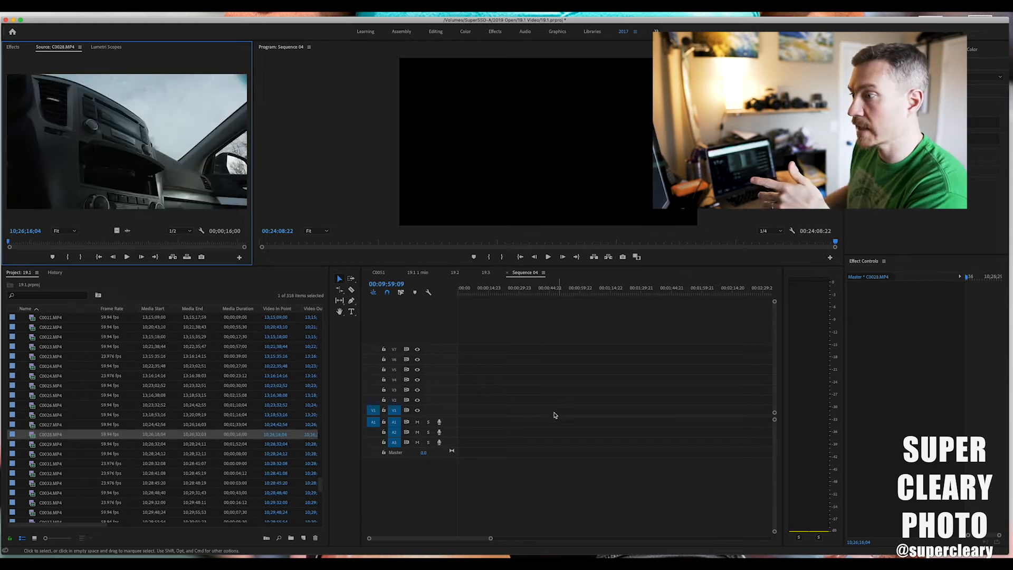
Move the watermark and adjustment layer past the end of the pasted video clips, onto tracks V4 and V3.
left_click(490, 380)
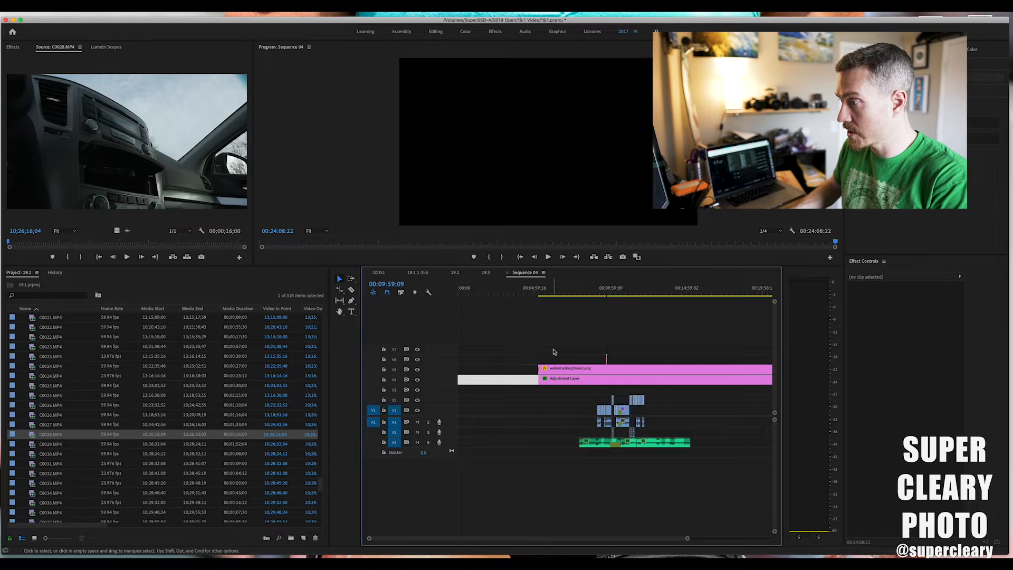
left_click_drag(586, 382, 748, 392)
Locate clip C0009 on track V1 at about 00:09:16:06 in the new sequence.
left_click(599, 293)
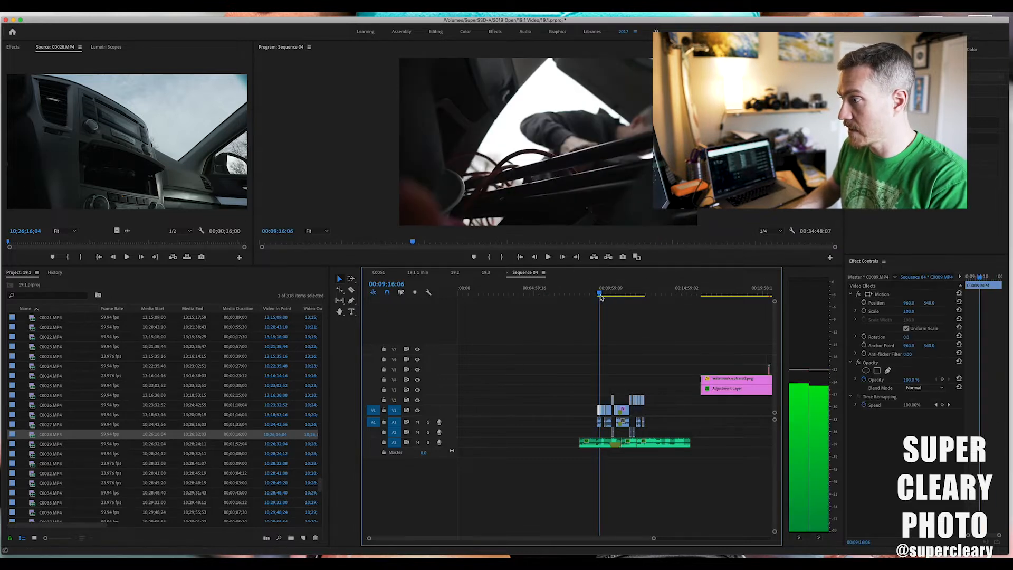
left_click(577, 378)
key("equal")
key("equal")
key("equal")
left_click_drag(583, 383, 679, 443)
left_click(595, 391)
mouse_move(622, 410)
left_mouse_down()
mouse_move(582, 413)
mouse_move(620, 412)
left_mouse_up()
left_click(583, 394)
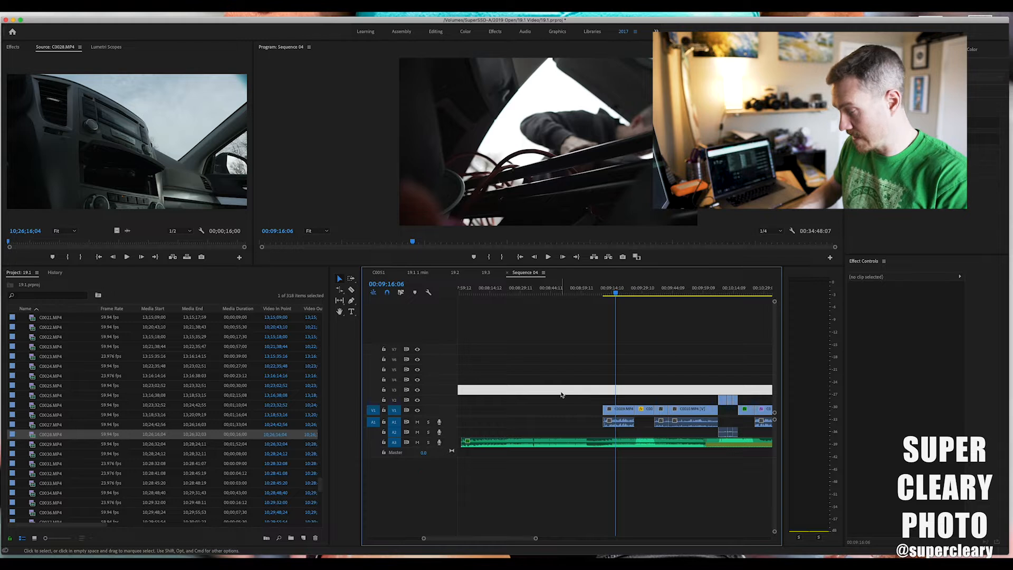
left_click(561, 392)
Move clip C0009 with its audio to track V2 at the very start of the sequence.
left_click_drag(620, 426, 621, 427)
left_click_drag(618, 410, 477, 402)
key("minus")
key("minus")
scroll(490, 403, "left", 5)
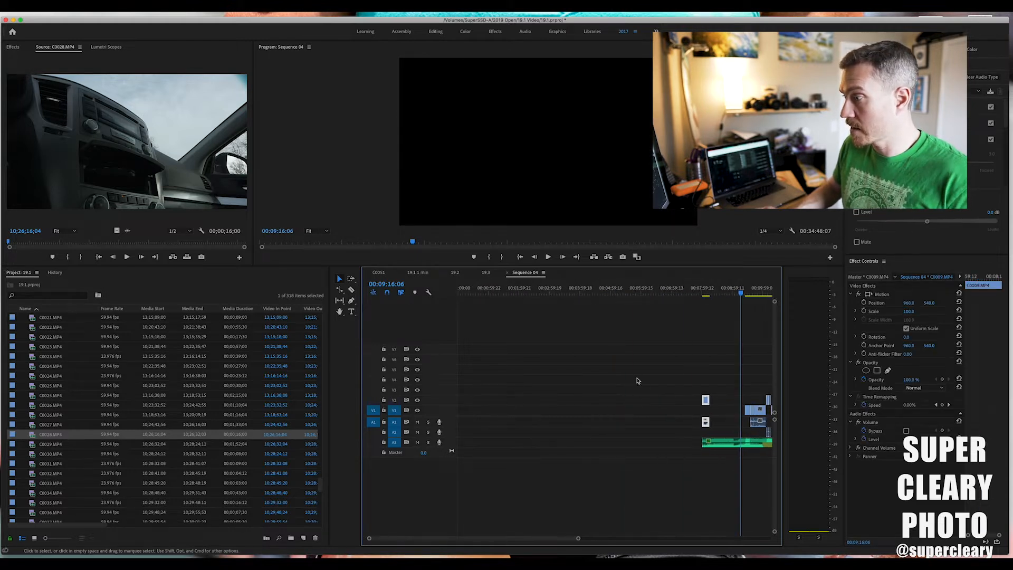
left_click_drag(699, 402, 453, 404)
left_click_drag(472, 294, 451, 297)
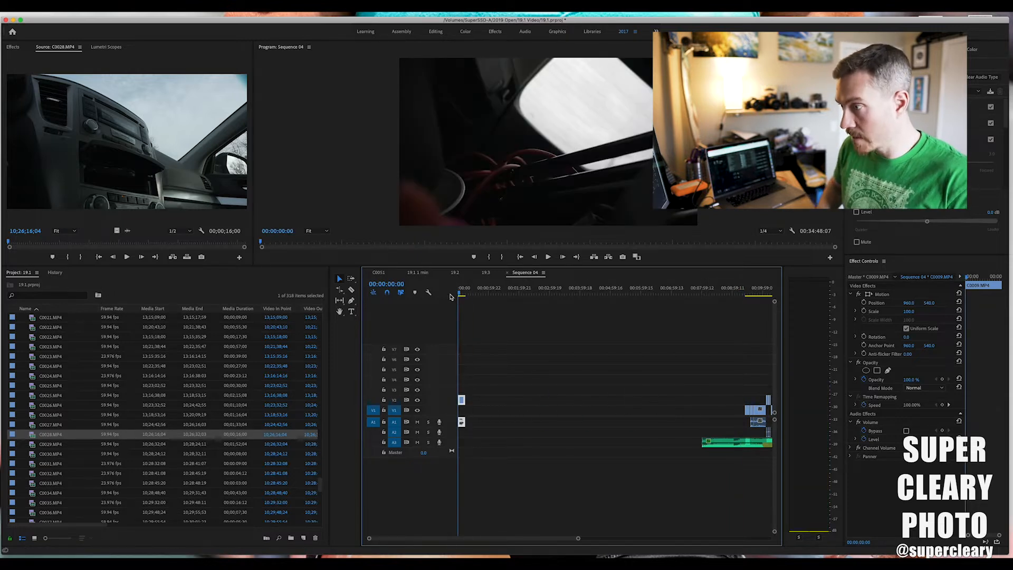
Play and scrub through clip C0009 at the start of the sequence and extend its end.
key("equal")
key("equal")
key("equal")
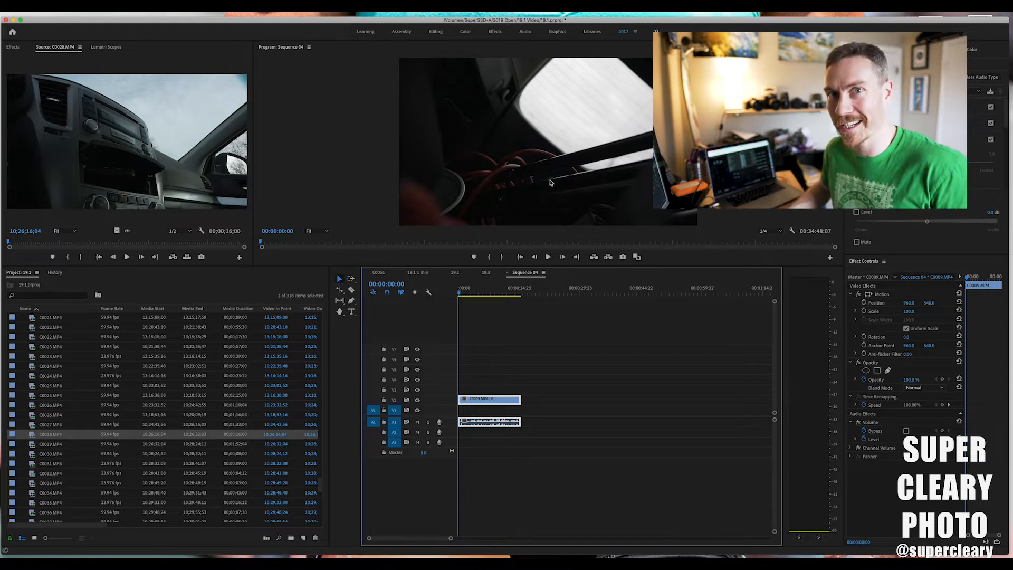
key("space")
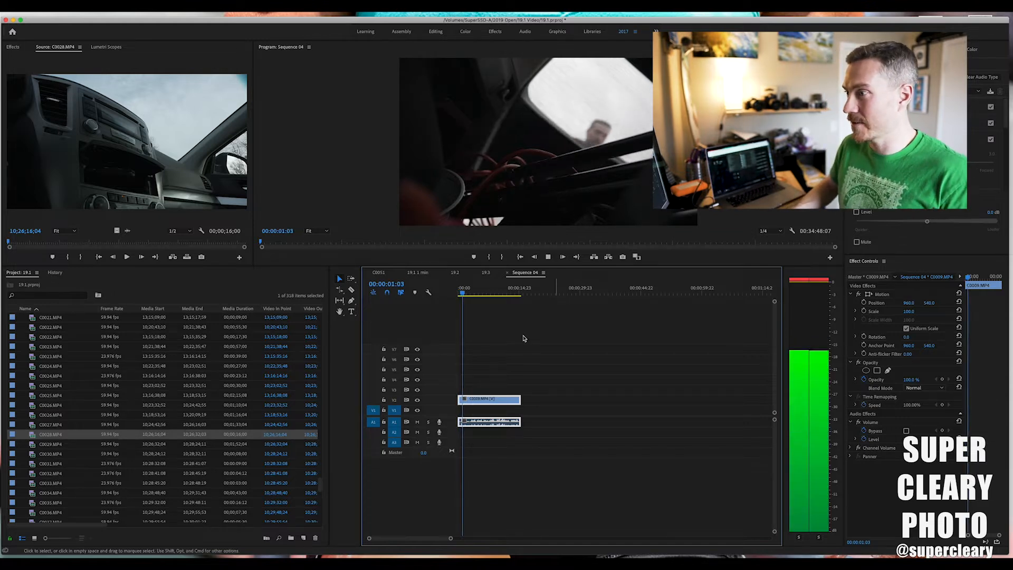
left_click_drag(465, 294, 492, 296)
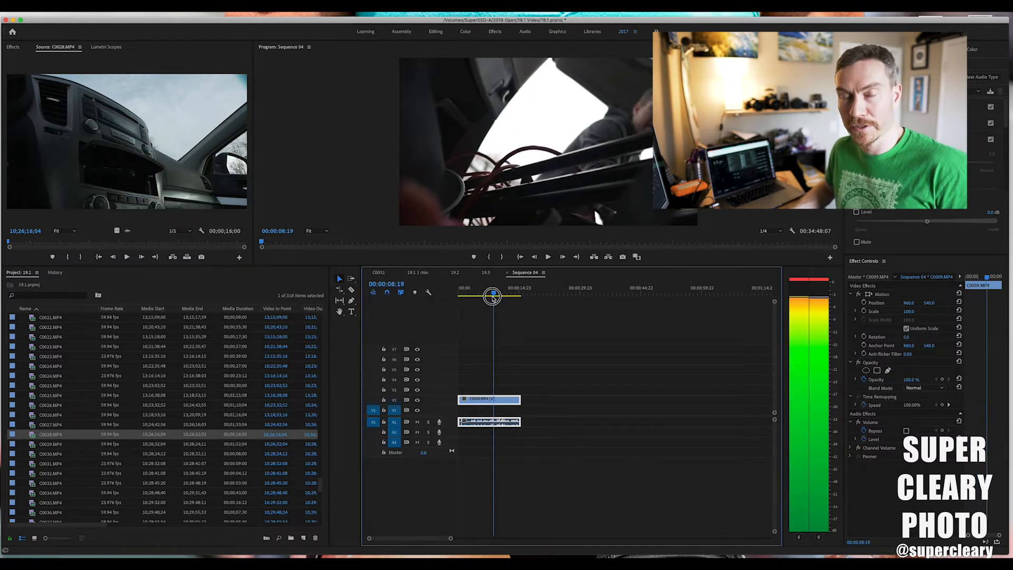
left_click_drag(500, 296, 511, 294)
left_click_drag(516, 402, 534, 401)
left_click_drag(512, 289, 564, 293)
Review the sped-up clip C0010 on track V1 between about 00:09:25:19 and 00:09:33:12.
scroll(664, 420, "right", 3)
key("minus")
key("minus")
key("minus")
scroll(661, 417, "right", 4)
left_click_drag(692, 289, 686, 292)
key("equal")
key("equal")
key("equal")
key("equal")
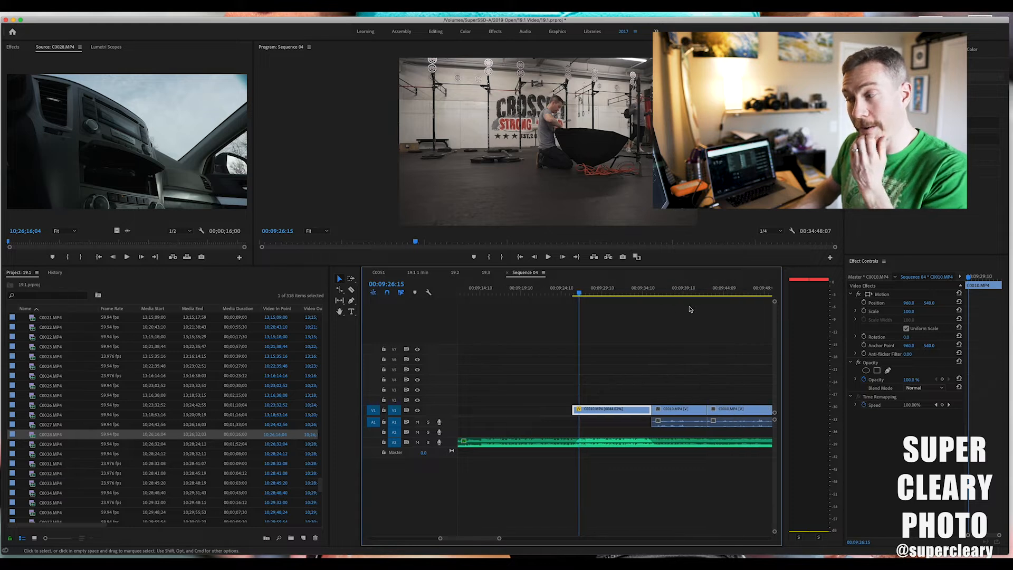
left_click_drag(585, 294, 637, 296)
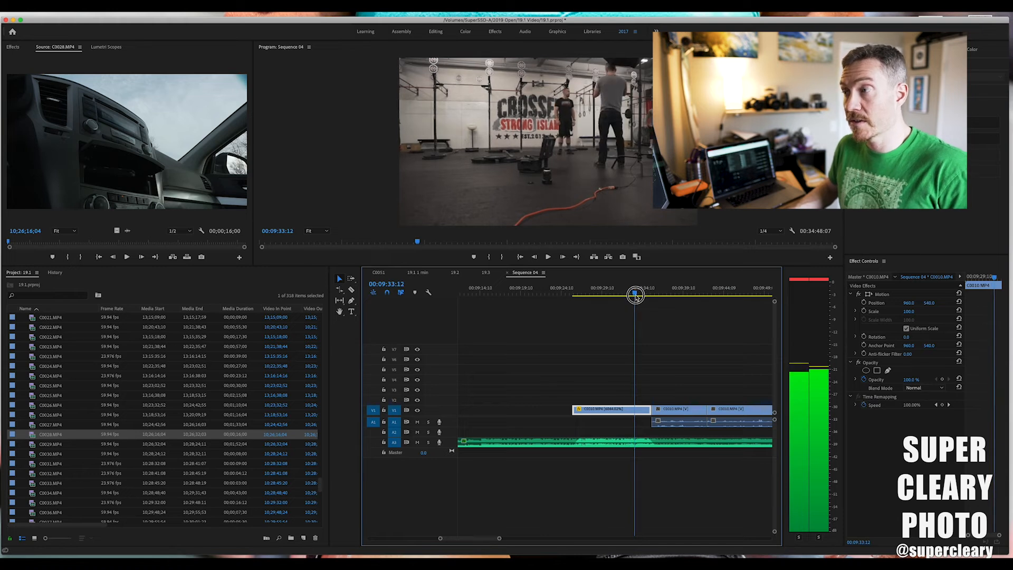
left_click_drag(636, 296, 572, 292)
key("space")
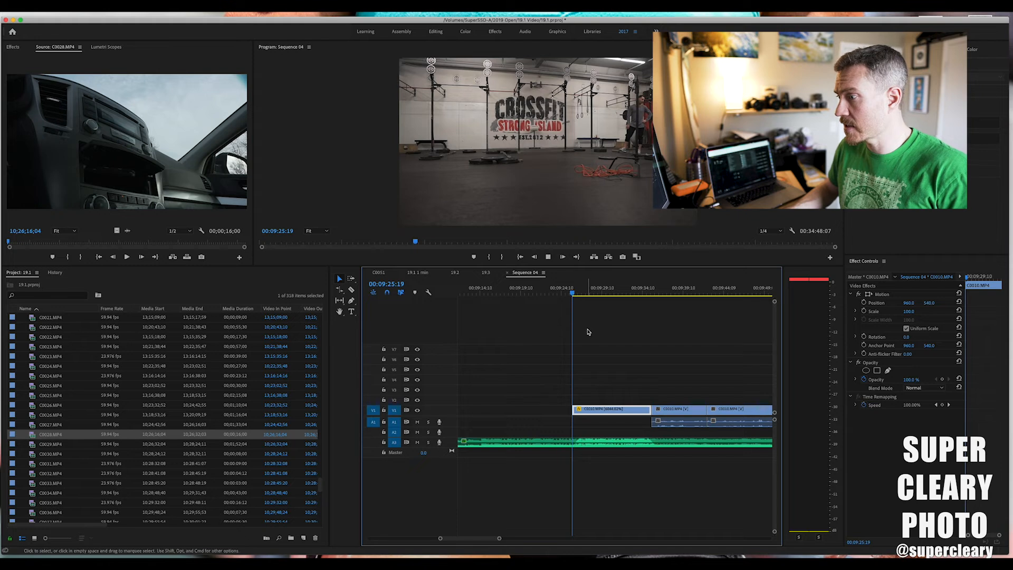
left_click(595, 351)
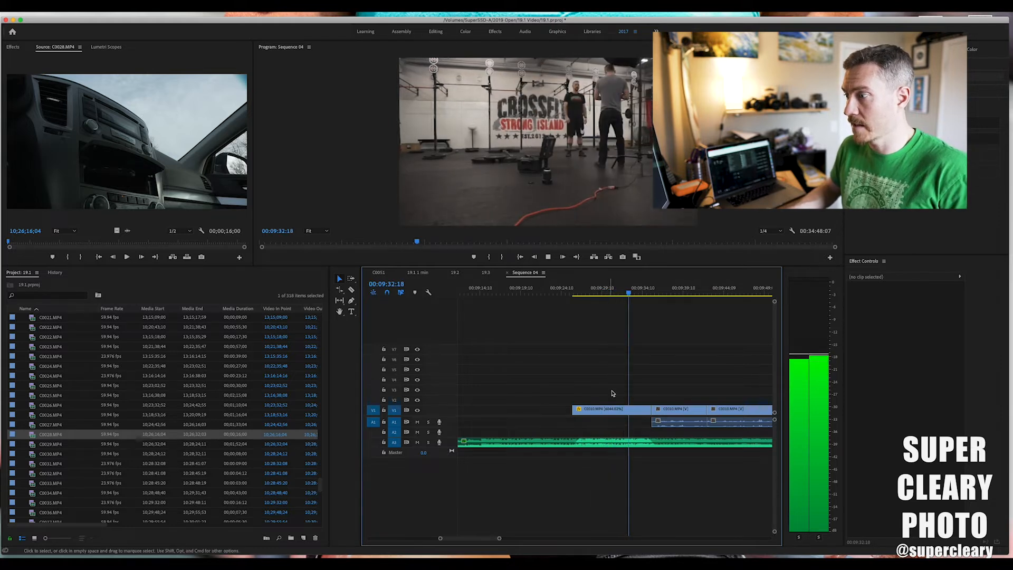
Move the sped-up clip C0010 to track V2 directly after C0009 at the start of the sequence.
left_click(616, 414)
key("space")
left_click_drag(621, 412, 465, 402)
key("backslash")
key("equal")
key("equal")
key("equal")
key("equal")
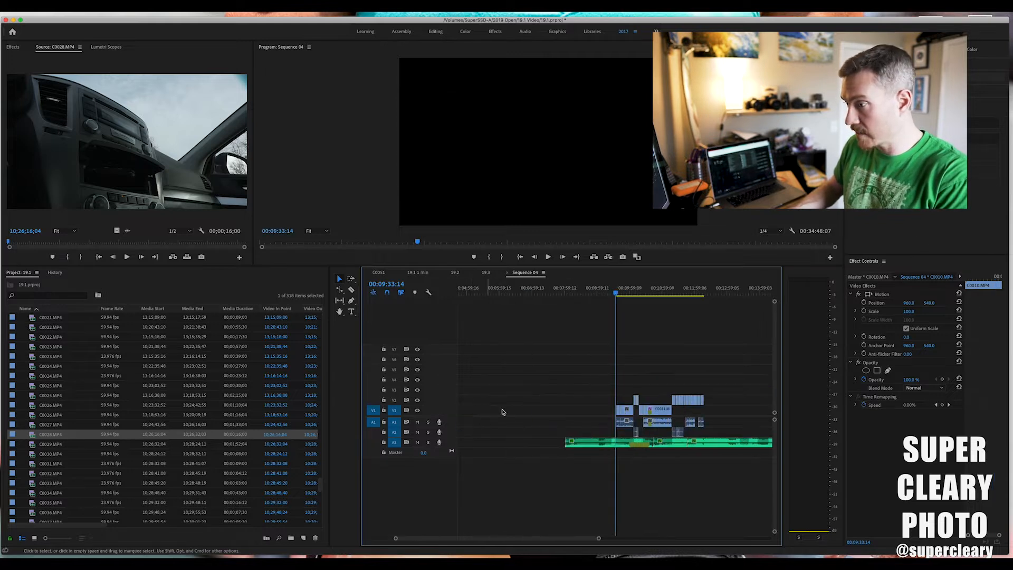
scroll(518, 410, "left", 15)
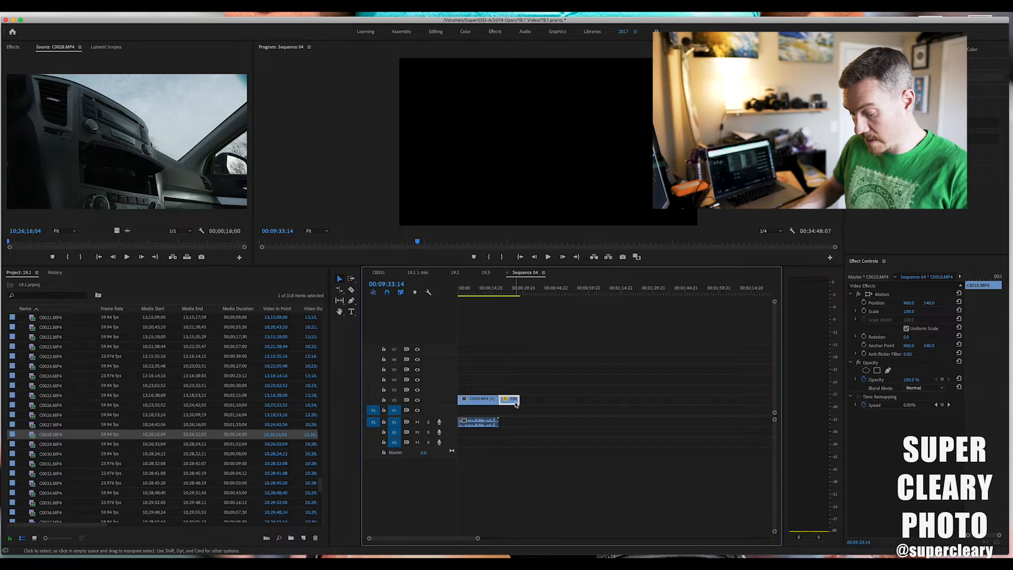
Set the speed of the sped-up clip after C0009 on track V2 to 100%.
key("super+r")
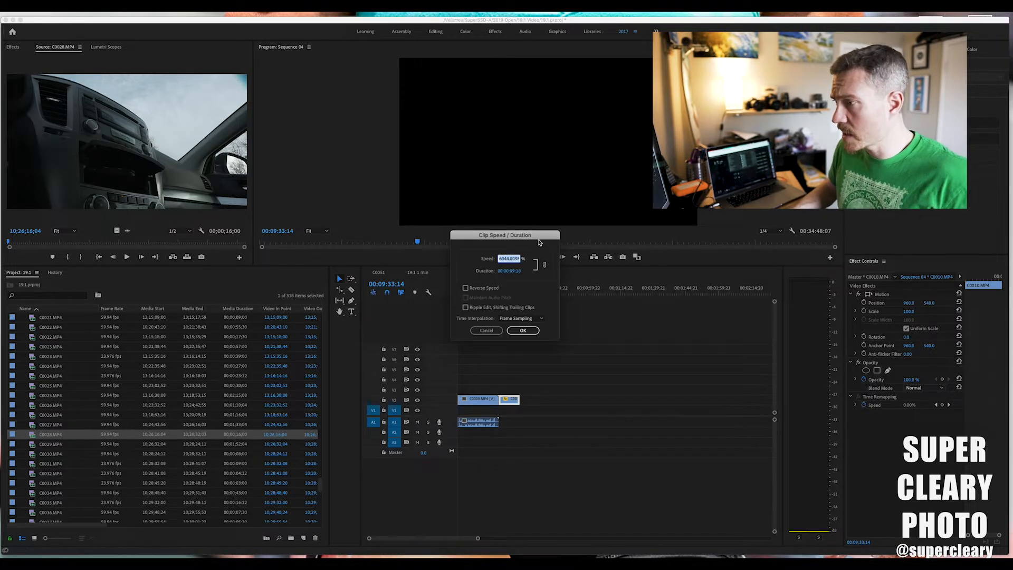
left_click_drag(539, 241, 544, 244)
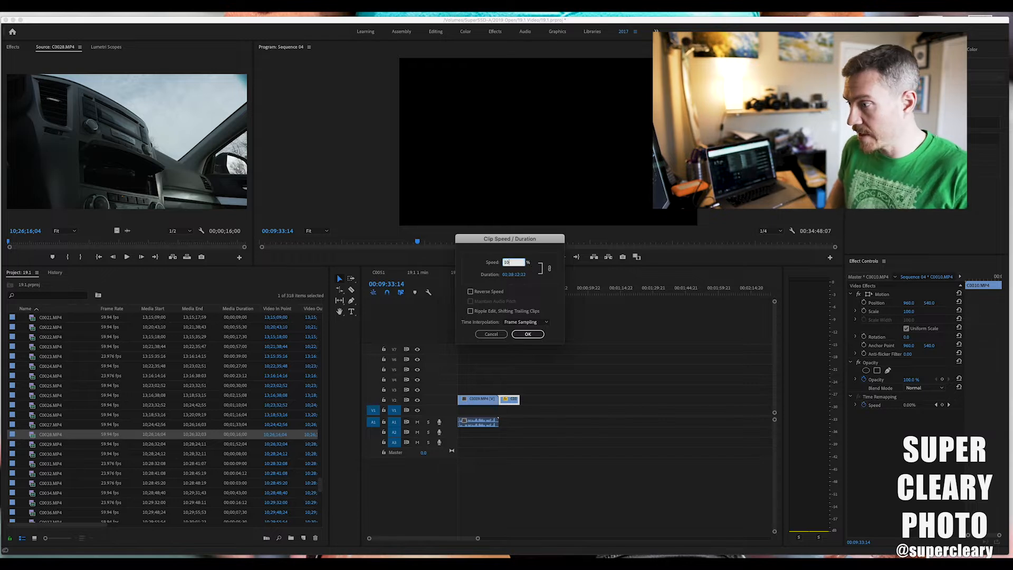
type("10")
key("Return")
key("backslash")
key("equal")
key("equal")
key("equal")
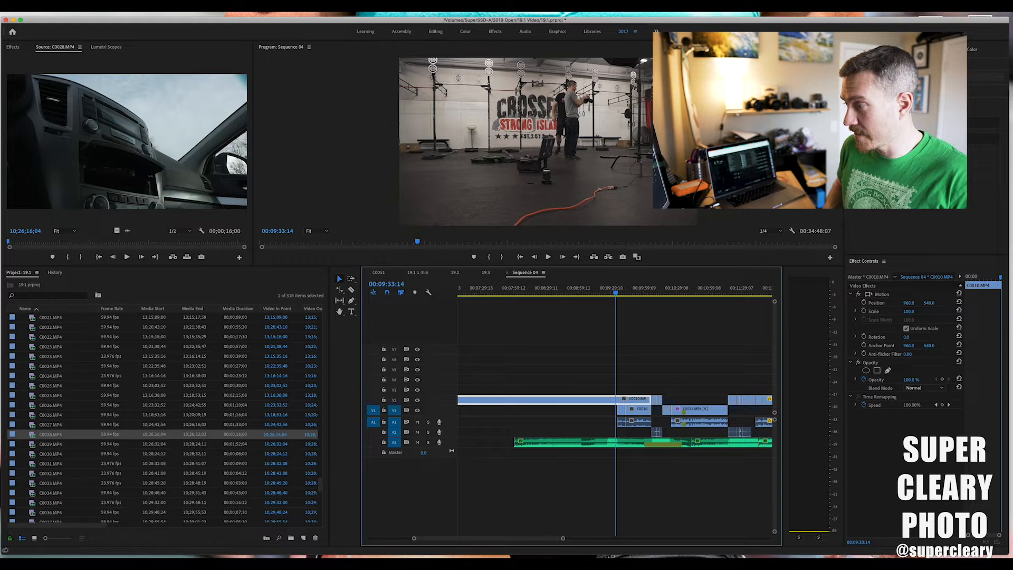
Undo the speed change on the sped-up clip after C0009.
key("super+z")
key("backslash")
key("equal")
key("equal")
key("equal")
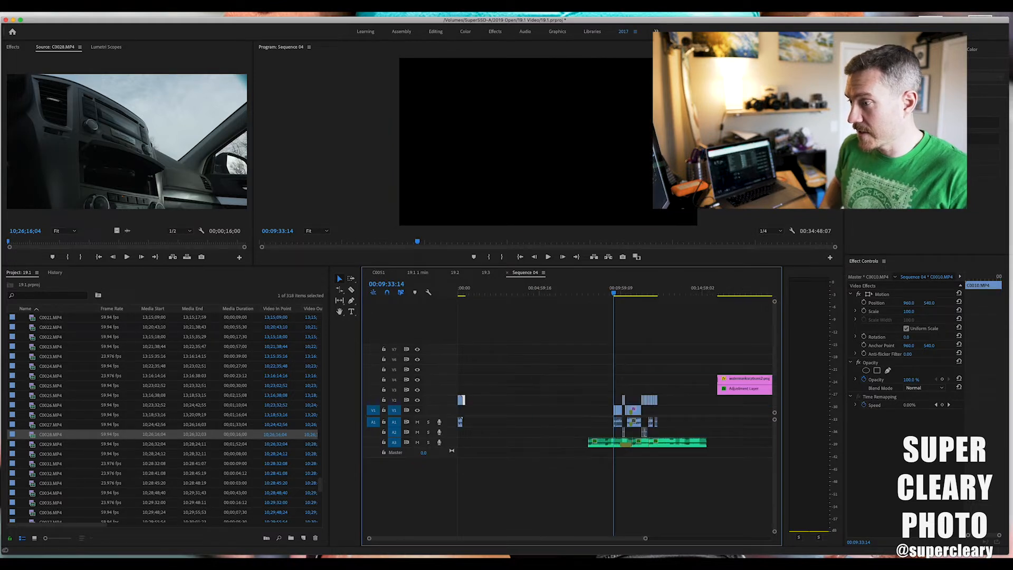
key("equal")
key("equal")
key("equal")
scroll(592, 341, "left", 20)
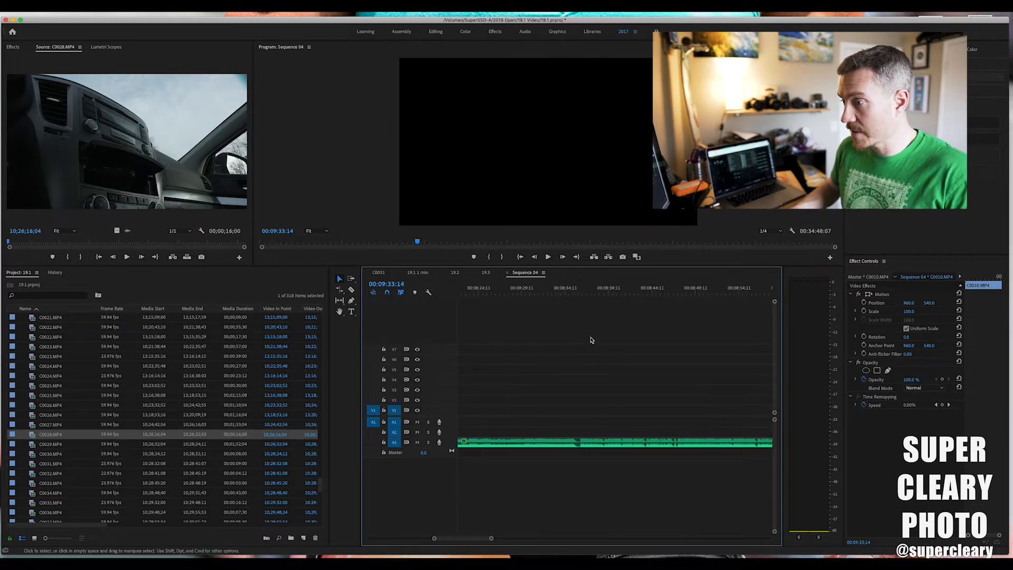
Ripple-delete the empty gap after the sped-up clip on track V2.
left_click_drag(623, 291, 659, 310)
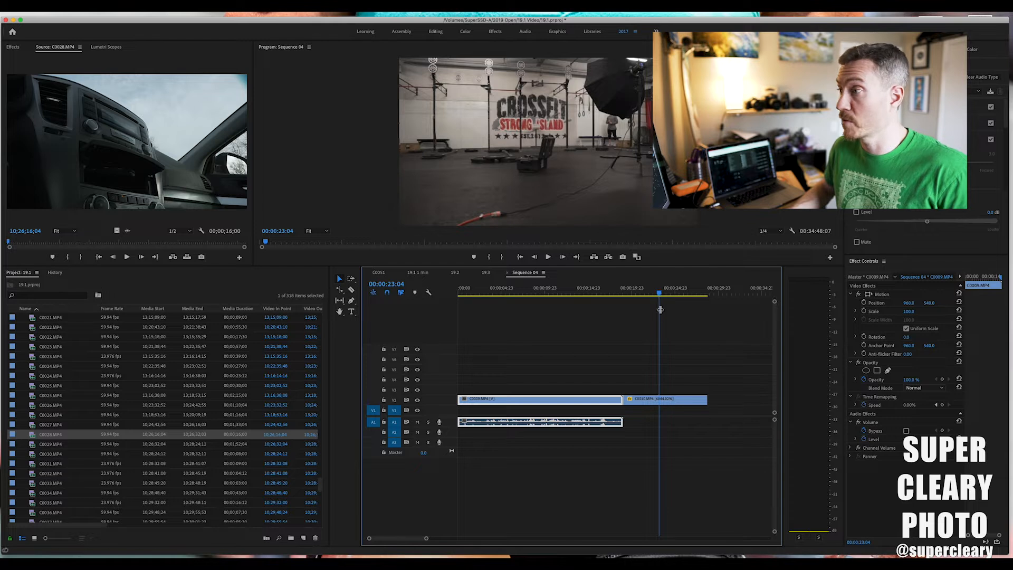
scroll(664, 318, "right", 2)
left_click(716, 404)
scroll(718, 401, "right", 4)
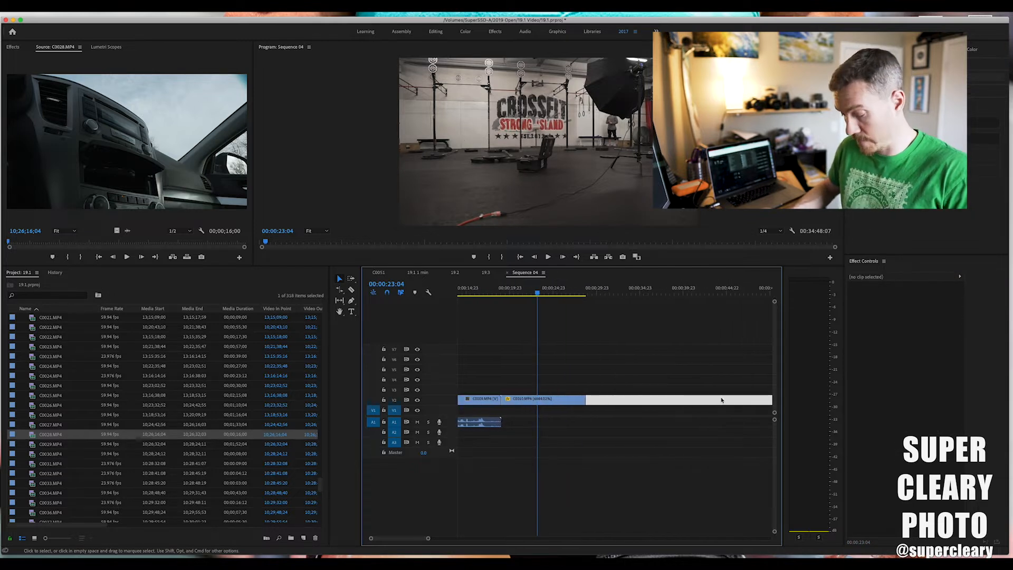
key("Delete")
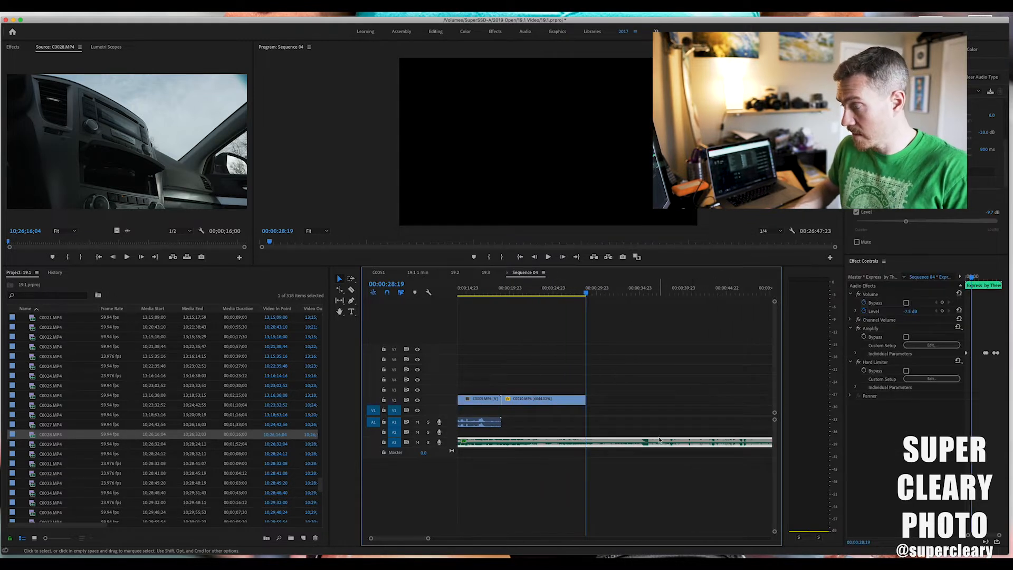
Undo the removal of the gap after the sped-up clip.
key("minus")
key("minus")
key("minus")
key("super+z")
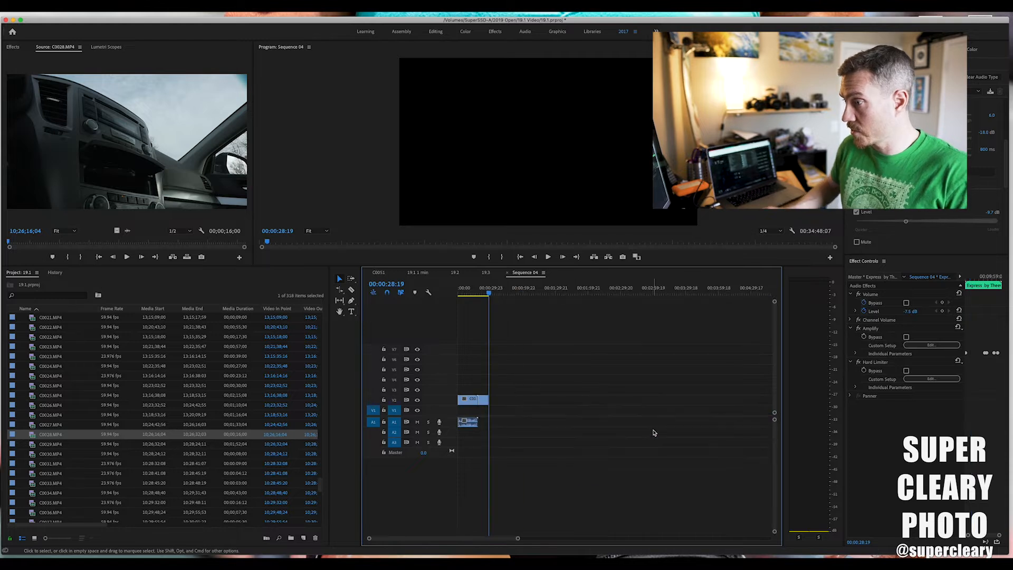
Play the V1 clip starting at about 00:09:33 and move it with its audio to track V2 directly after the sped-up clip.
scroll(659, 431, "right", 8)
scroll(659, 432, "right", 5)
left_click_drag(560, 288, 571, 297)
key("space")
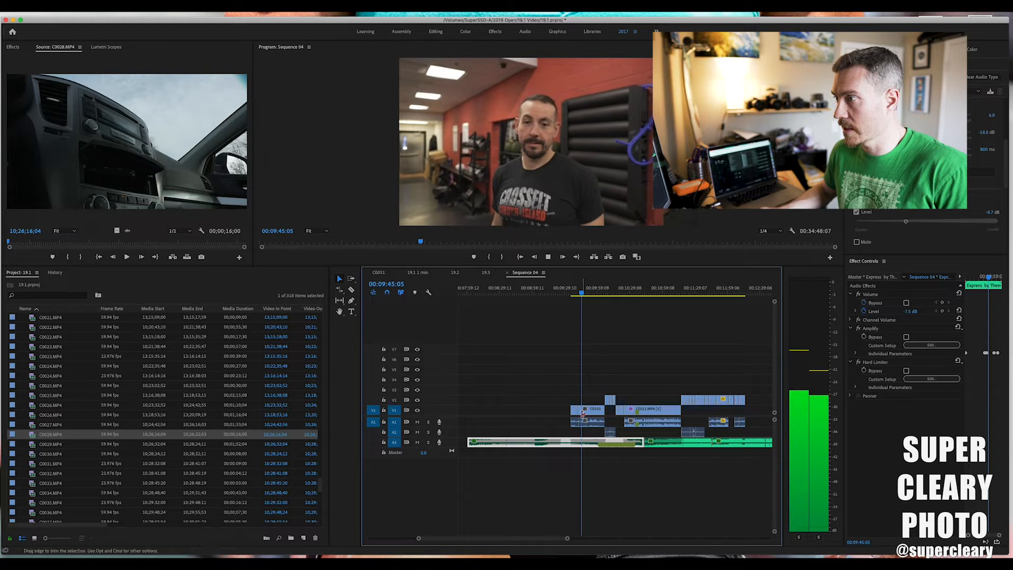
left_click_drag(588, 293, 606, 296)
left_click_drag(562, 390, 506, 403)
key("super+z")
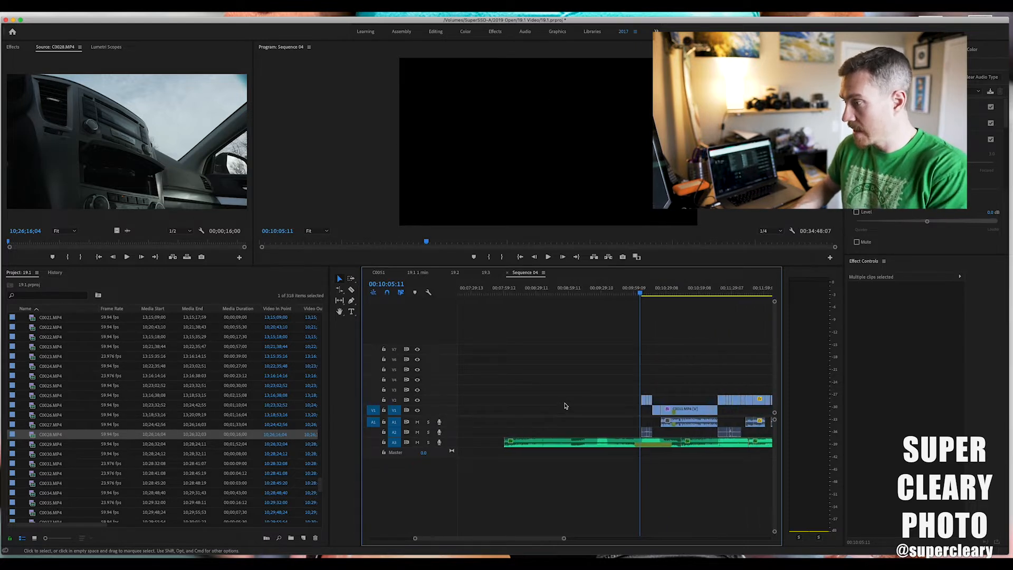
Play the beginning of the first slowed C0011 clip on track V2 at about 00:10:07.
key("equal")
key("equal")
key("equal")
key("equal")
scroll(625, 326, "right", 3)
left_click(572, 293)
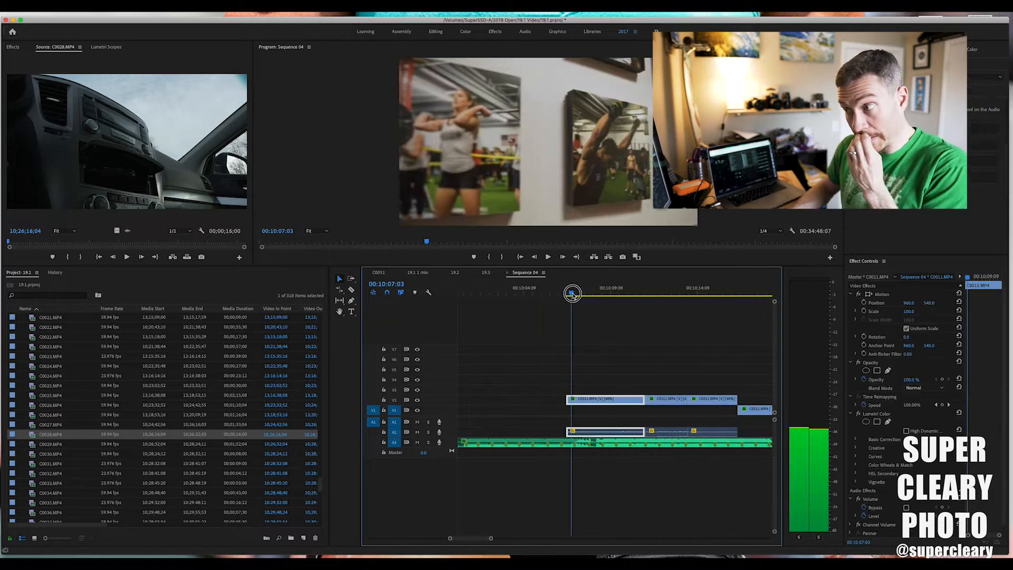
key("space")
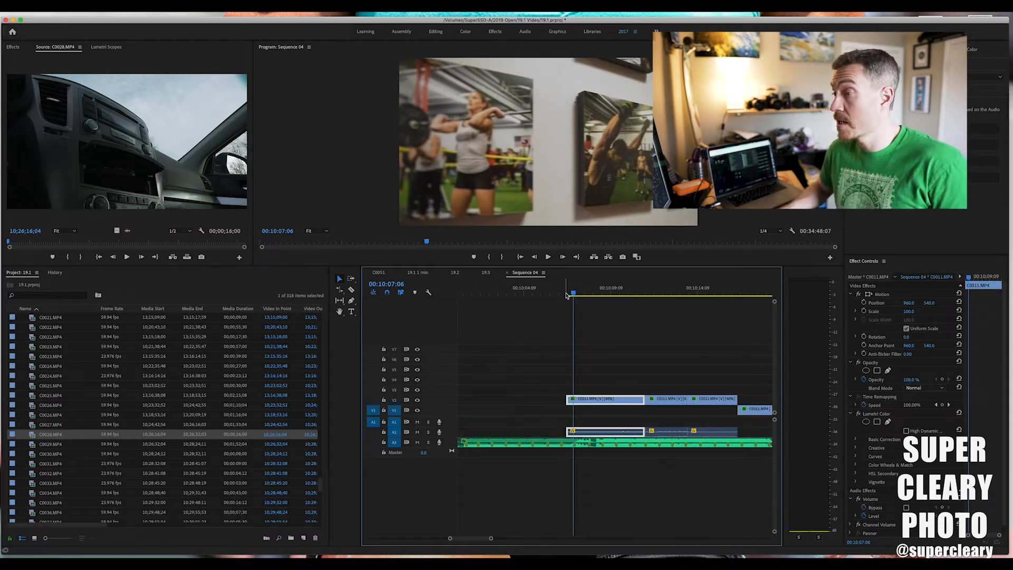
key("space")
key("space")
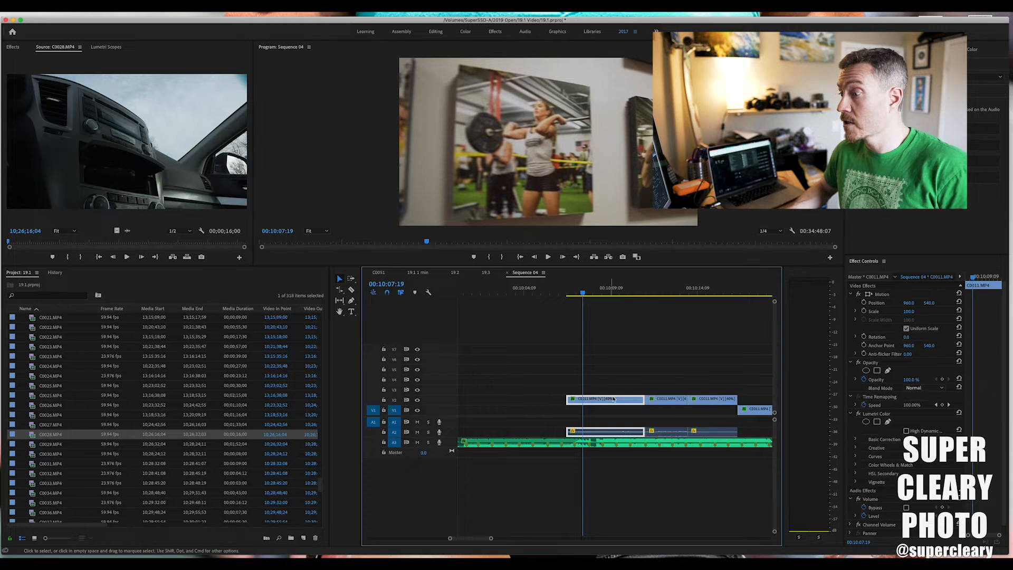
Spread the slowed C0011 clips apart on track V2 and place the following C0011 clip beside them on the same track.
left_click_drag(618, 406, 560, 403)
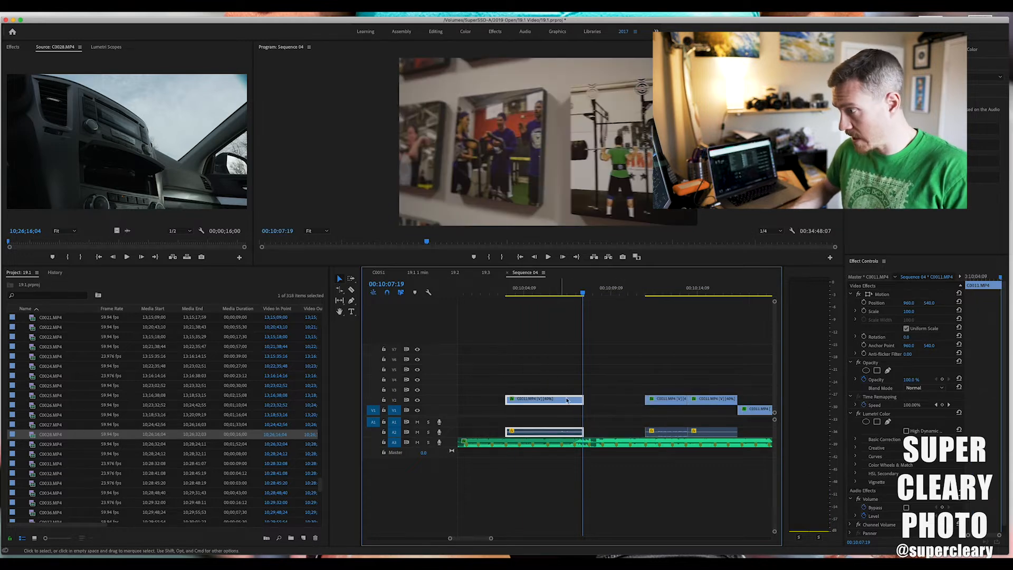
left_click_drag(659, 403, 618, 403)
left_click_drag(732, 403, 663, 402)
scroll(702, 404, "right", 5)
scroll(663, 402, "left", 2)
scroll(663, 402, "left", 3)
Set the speed of all the spread-out C0011 clips on track V2 to 100%.
left_click_drag(564, 376, 752, 433)
key("super+r")
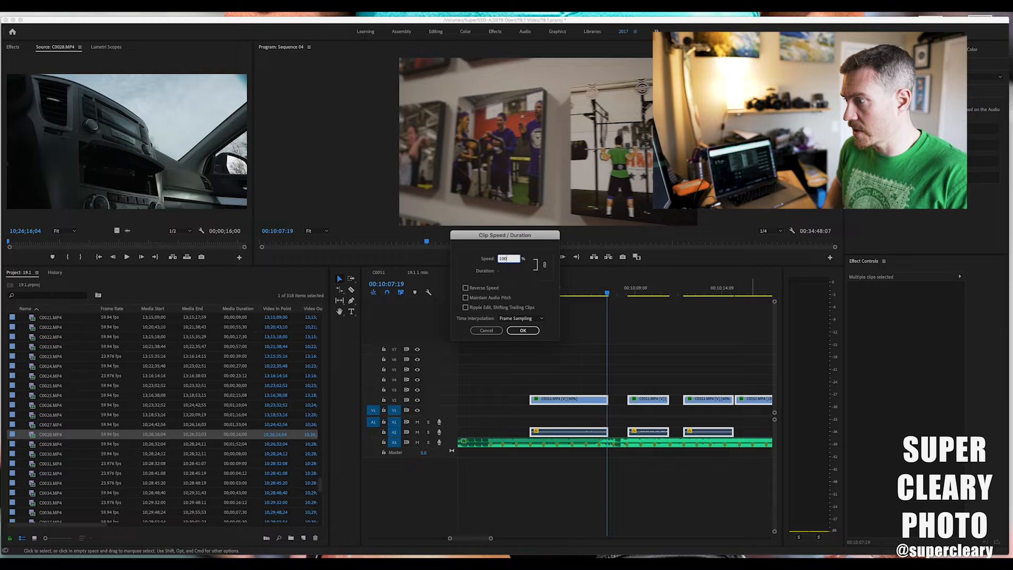
key("Return")
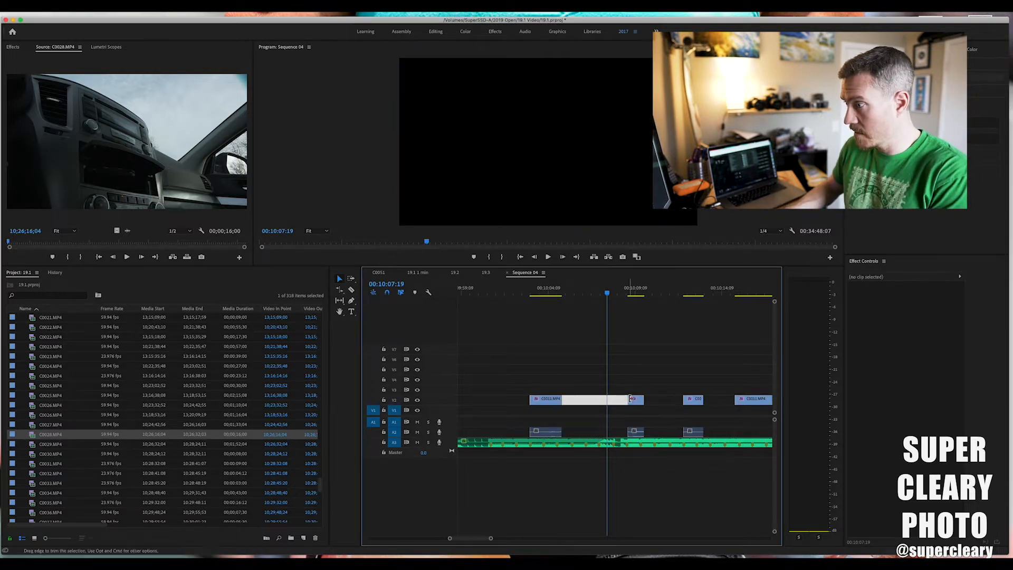
Close the gaps between the C0011 clips on track V2 and play them at normal speed.
left_click_drag(629, 400, 587, 400)
left_click_drag(746, 401, 606, 402)
left_click(535, 293)
key("space")
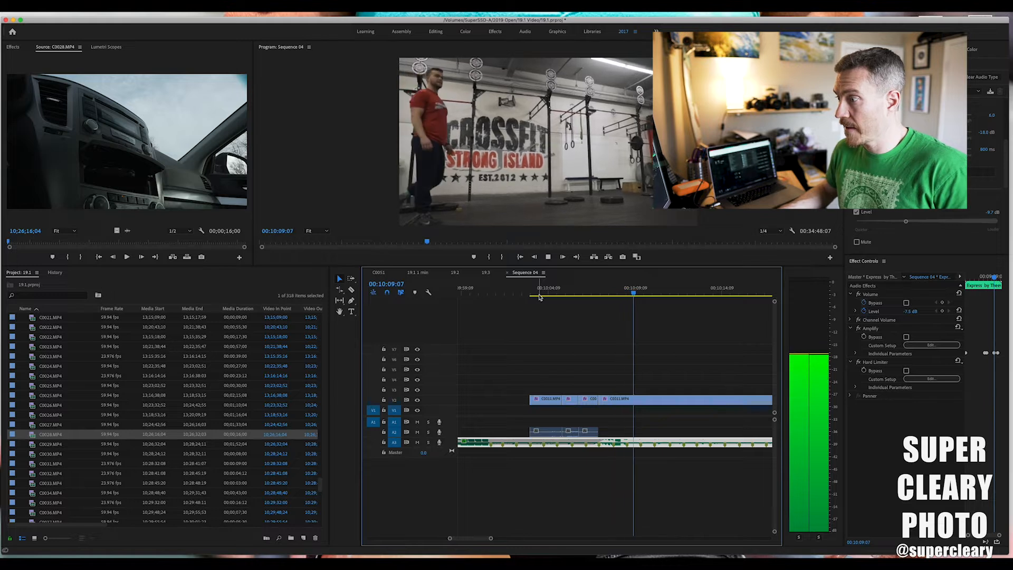
key("space")
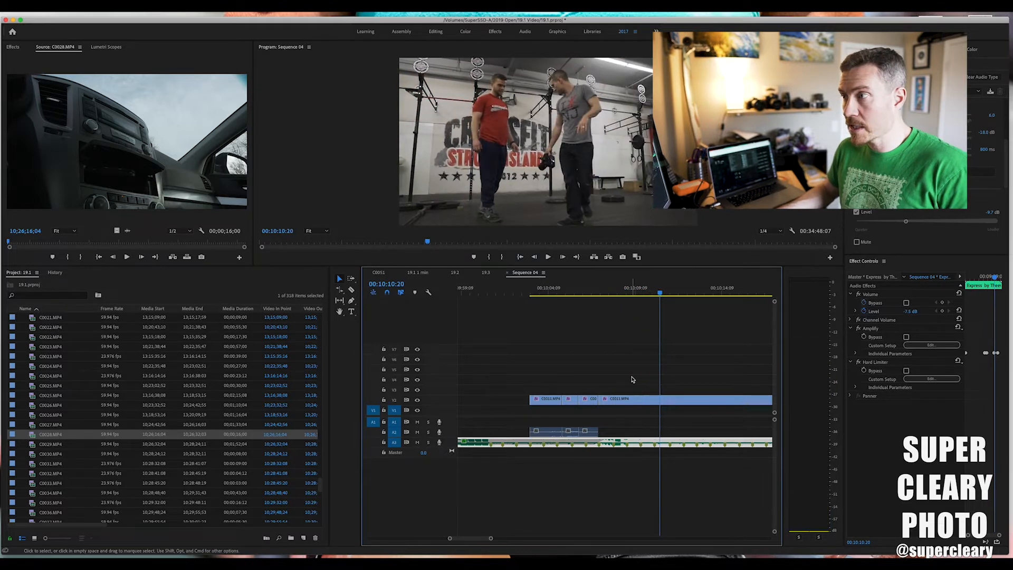
Set the speed of the first three C0011 clips on track V2 to 40%.
scroll(558, 399, "right", 3)
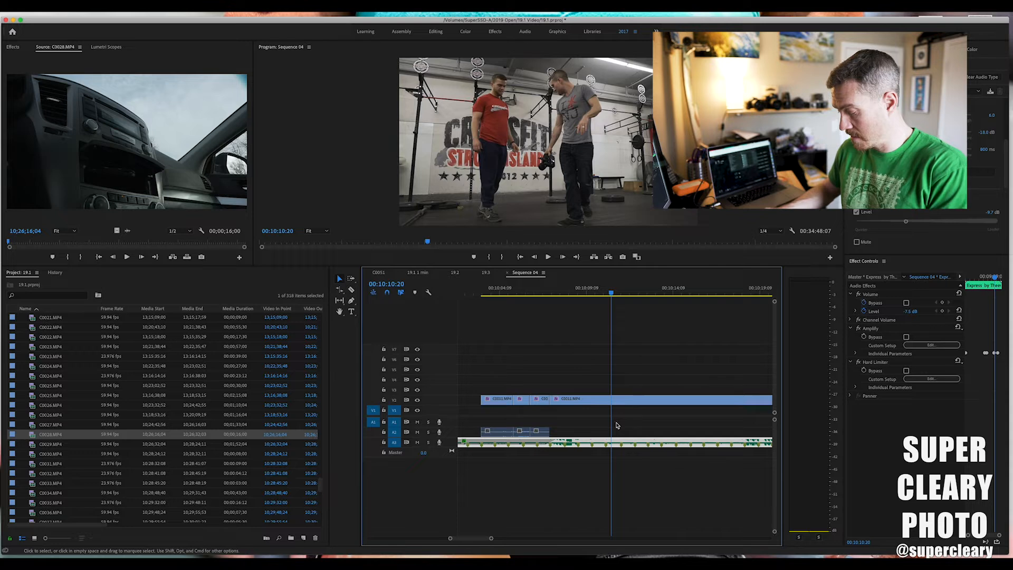
key("minus")
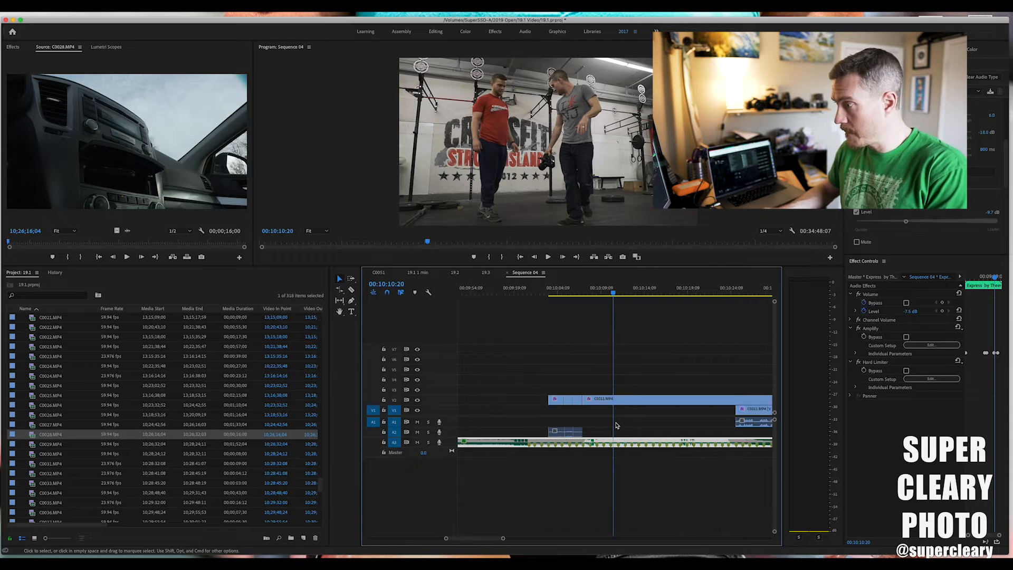
left_click(556, 399)
key("super+r")
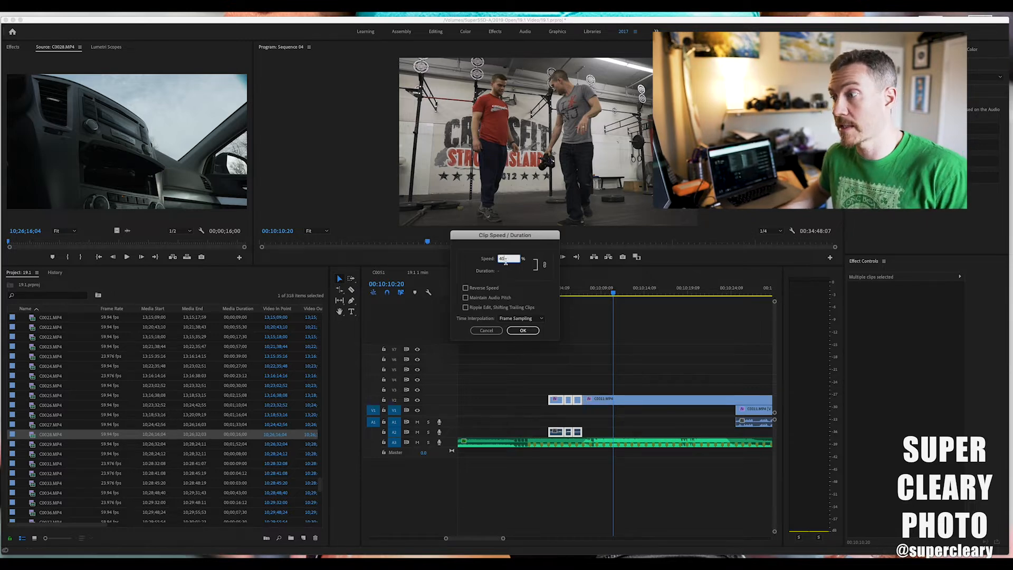
left_click(523, 331)
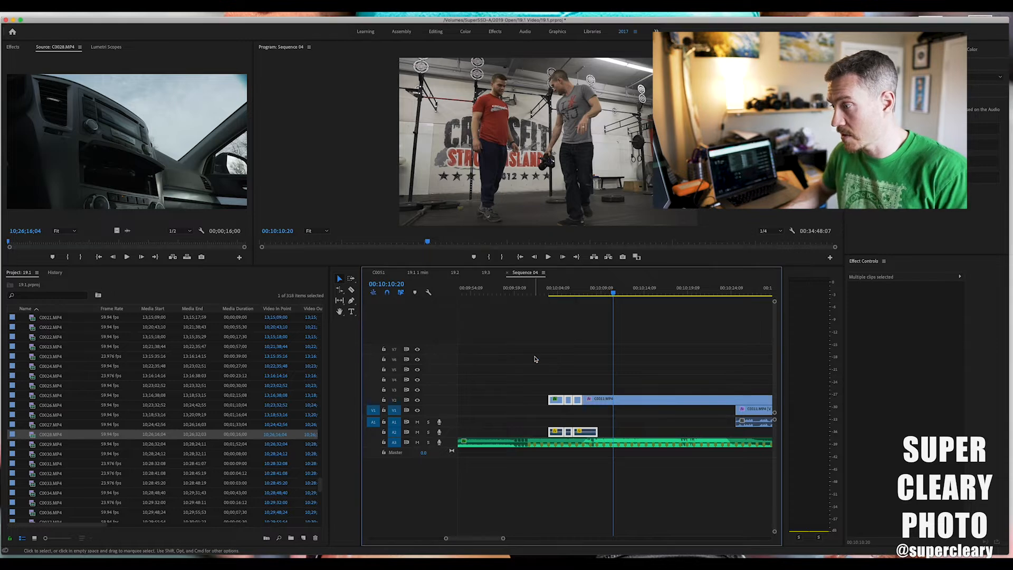
left_click(558, 386)
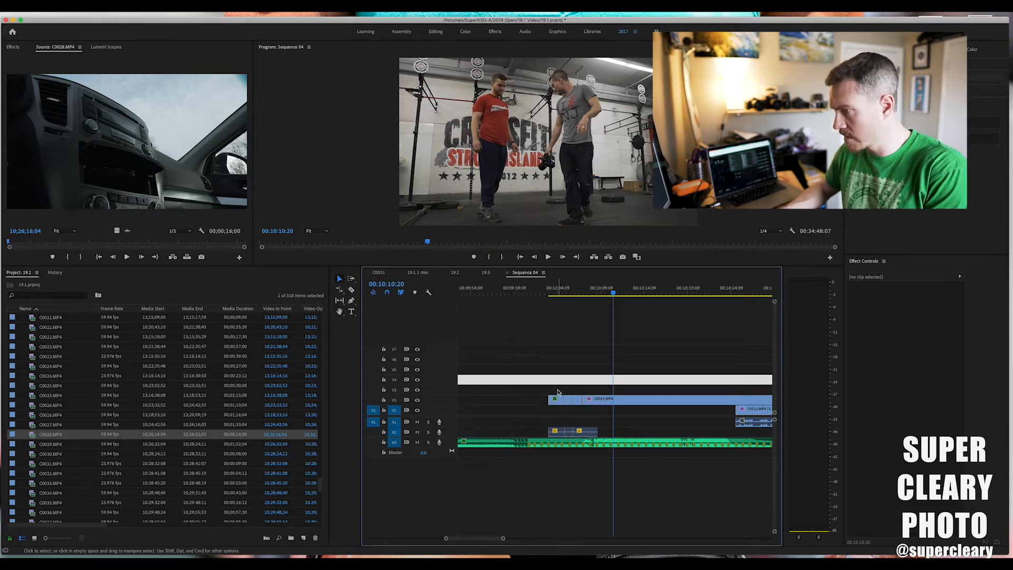
Play the slowed C0011 clips up to about 00:10:08:00 and select the last C0011 clip on track V2.
key("=")
key("=")
scroll(558, 392, "left", 4)
key("space")
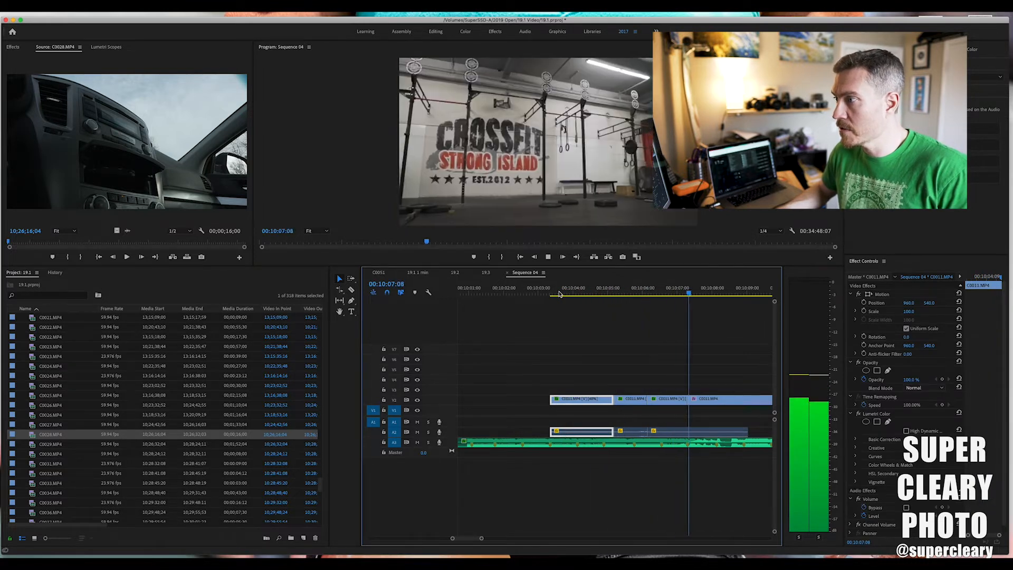
key("space")
left_click(713, 402)
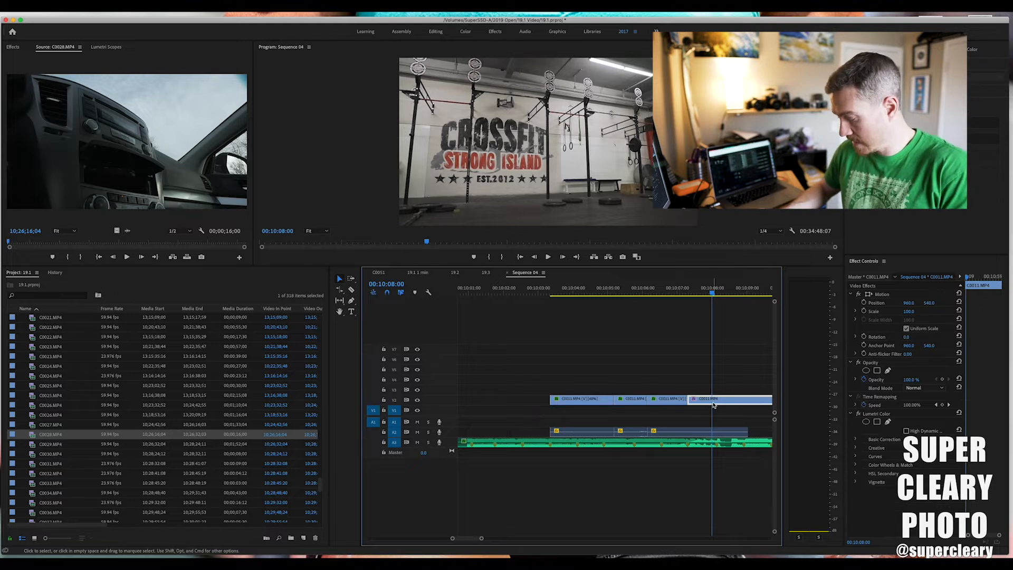
Try moving the long V1 clip and its audio to an earlier point beneath the last C0011 clip.
key("minus")
key("minus")
key("minus")
key("minus")
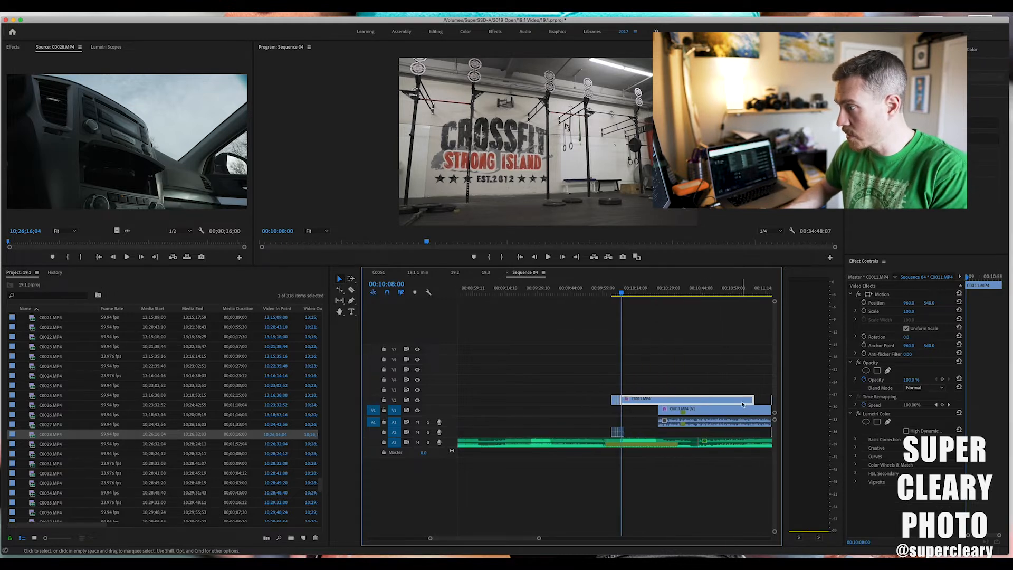
left_click_drag(676, 411, 652, 413)
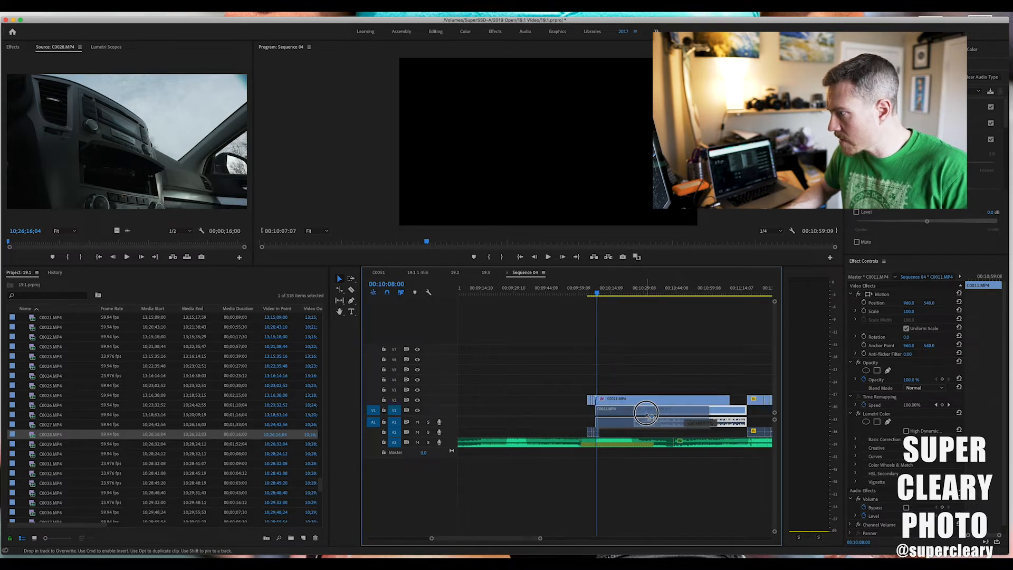
left_click_drag(648, 414, 676, 414)
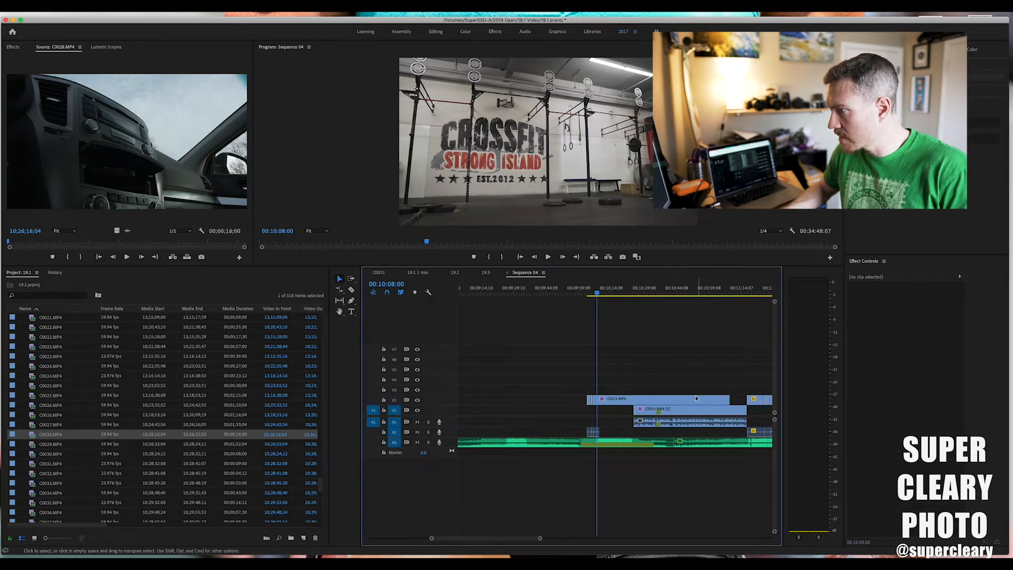
Undo the speed, spacing and track changes made to the C0011 clips.
key("super+z")
key("super+z")
key("super+z")
key("super+z")
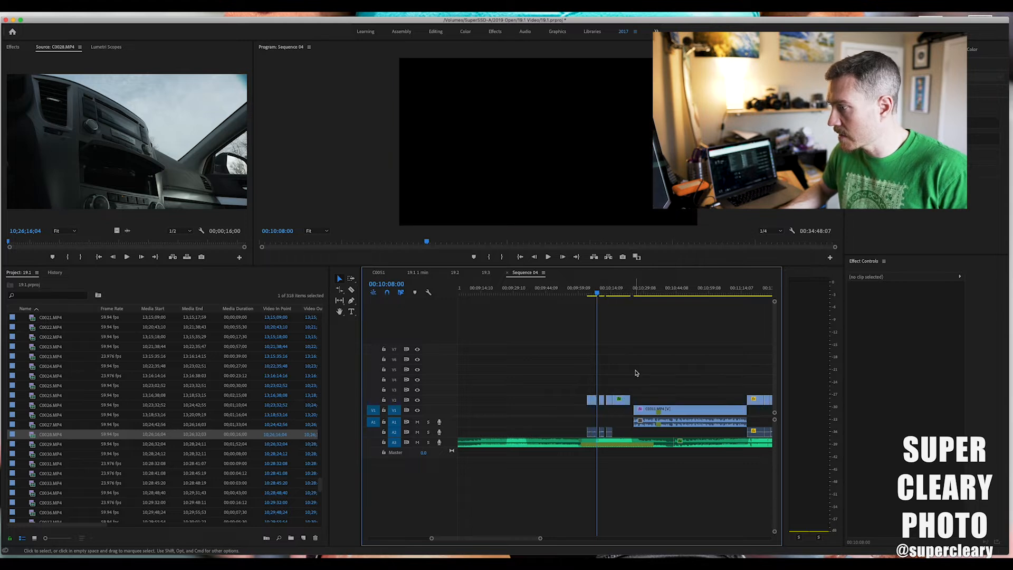
key("super+z")
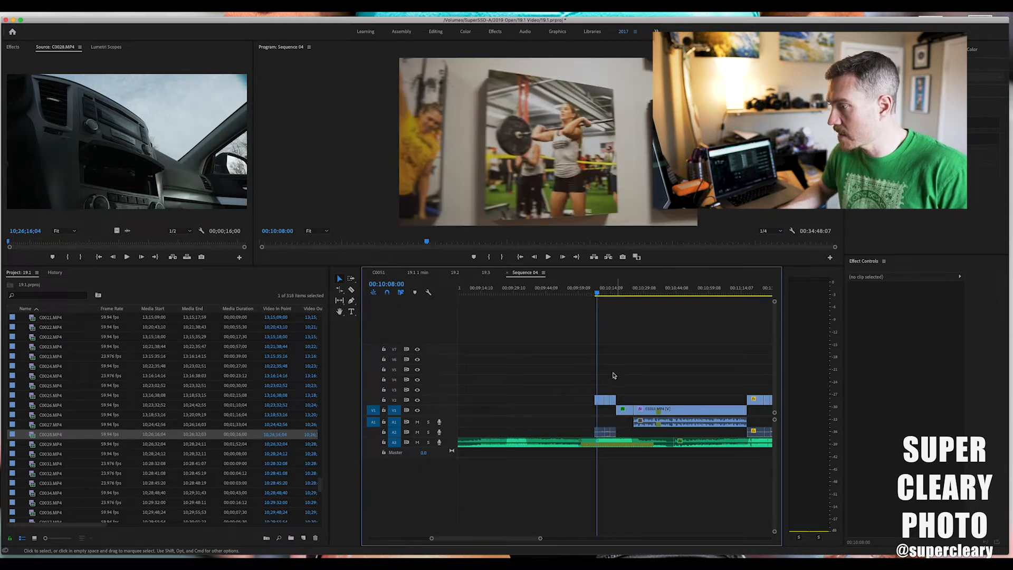
Review the three slowed C0011 clips and the adjoining short V1 clip, and move them together toward the sequence start, at about 00:01:24.
left_click_drag(597, 394, 600, 395)
left_click_drag(597, 294, 610, 294)
left_click_drag(623, 404, 618, 413)
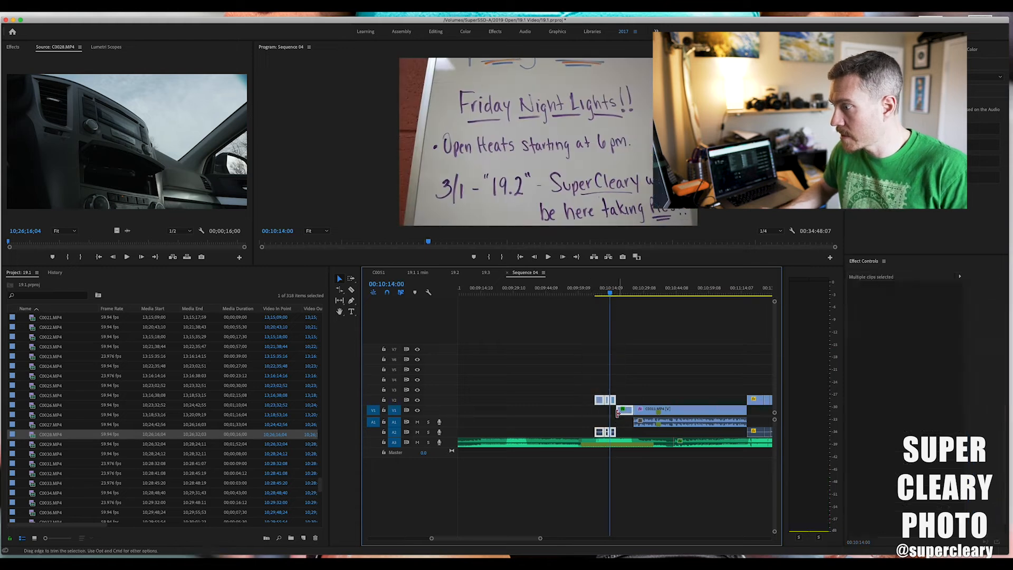
left_click(619, 293)
left_click(611, 400)
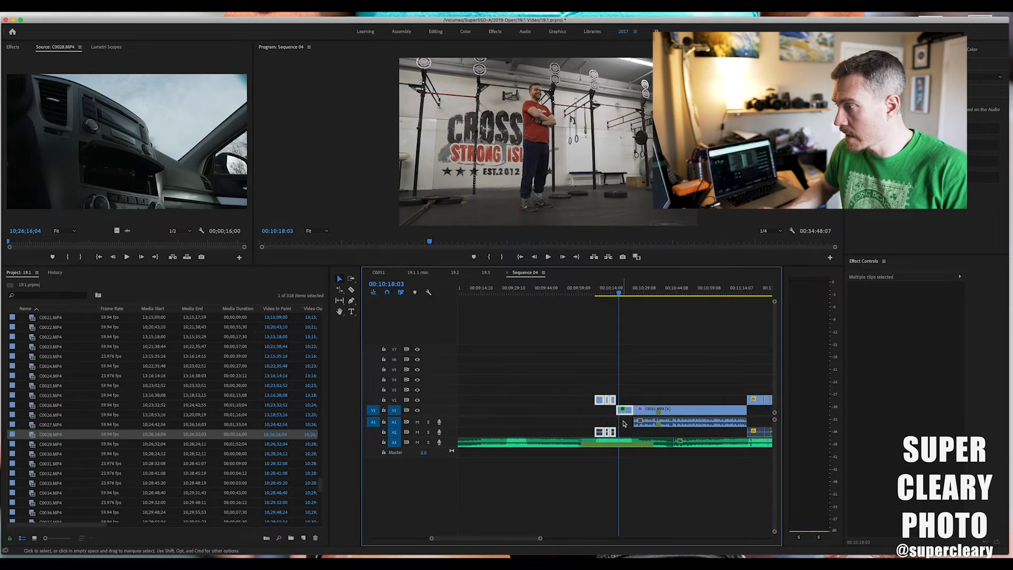
left_click_drag(623, 423, 483, 411)
key("equal")
key("equal")
key("equal")
key("equal")
key("equal")
scroll(492, 409, "left", 10)
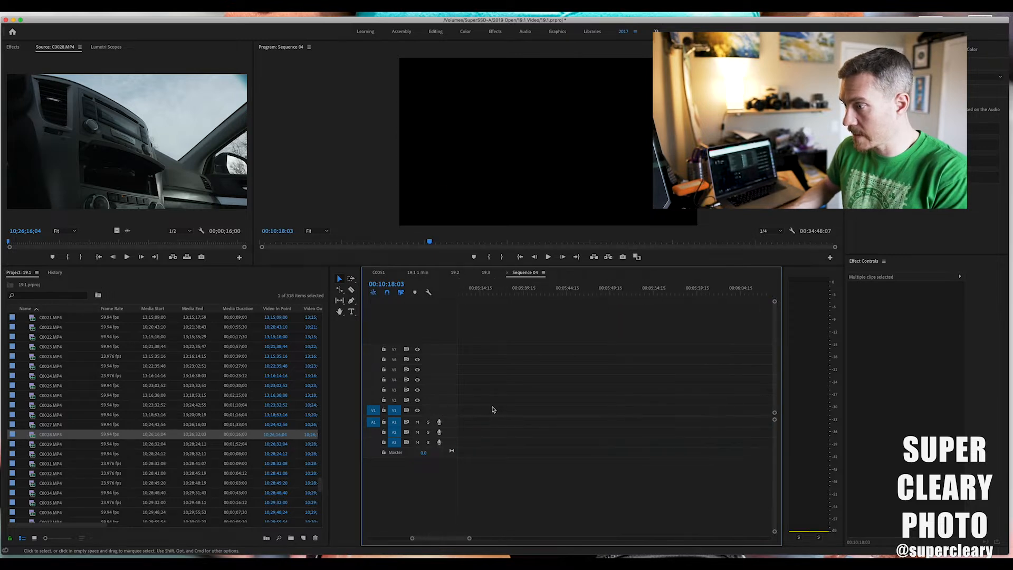
scroll(495, 408, "left", 10)
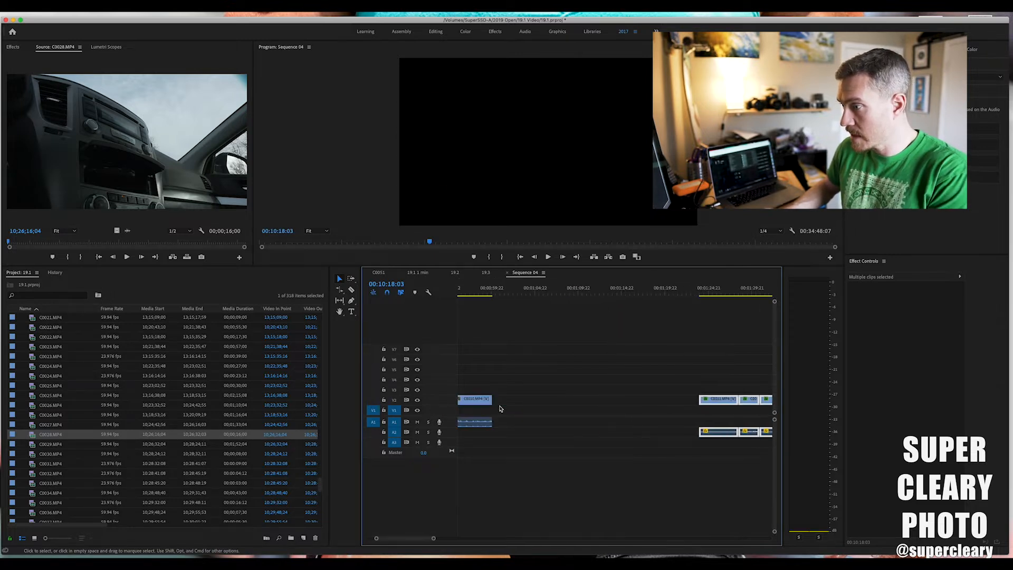
Close the gap before the three slowed C0011 clips and check the cut up to about 00:01:10.
left_click(537, 399)
key("Delete")
left_click_drag(471, 287, 580, 298)
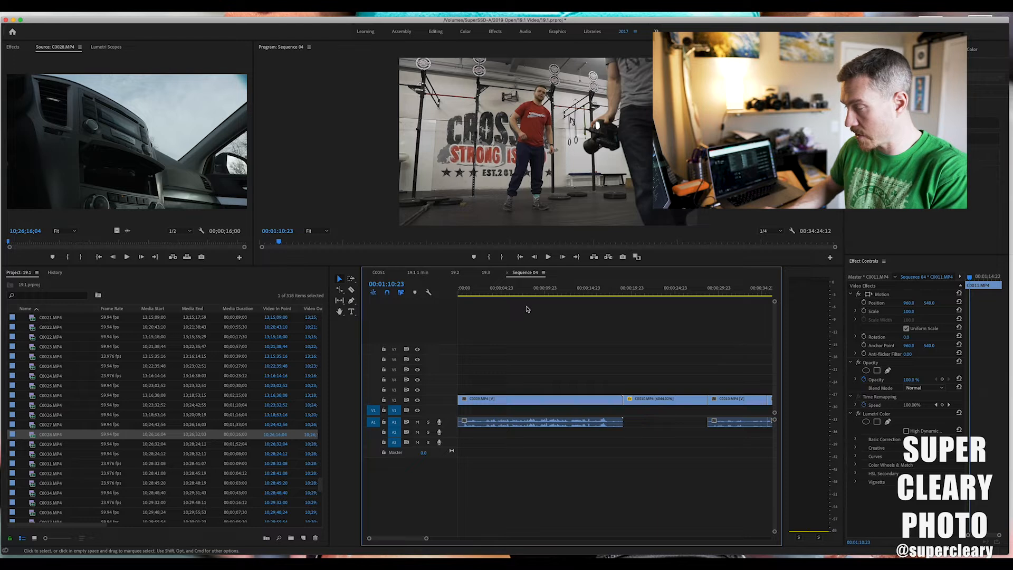
Check the C0011 clips up to 00:01:14:15 and close the empty gap following the short V1 clip.
key("minus")
key("minus")
key("minus")
key("equal")
left_click_drag(474, 294, 512, 293)
left_click_drag(517, 294, 620, 297)
left_click(661, 410)
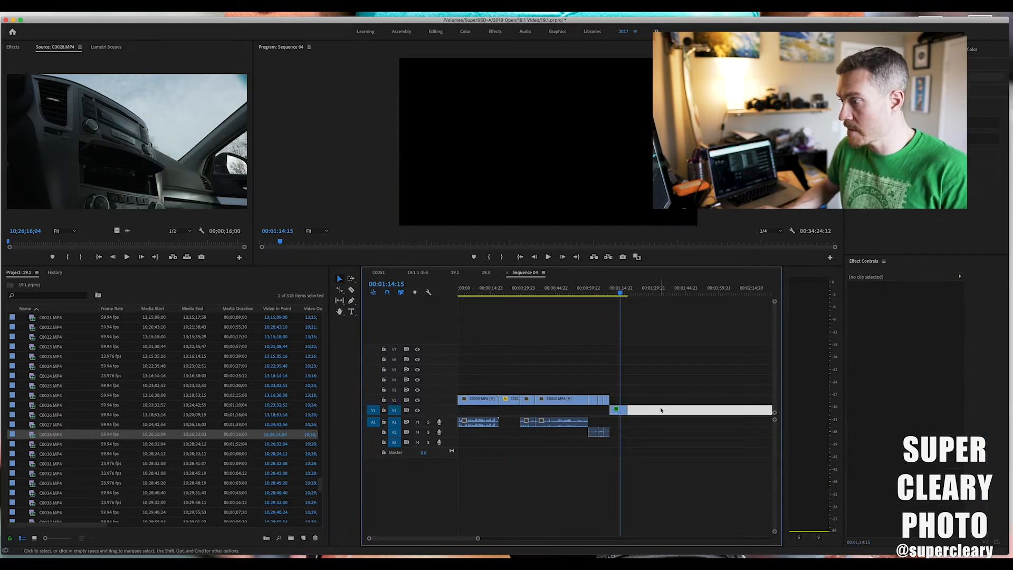
key("Delete")
Select all the music clips on track A3 and move them out of the way, past the eight-minute mark.
scroll(659, 407, "right", 1)
key("minus")
key("minus")
key("minus")
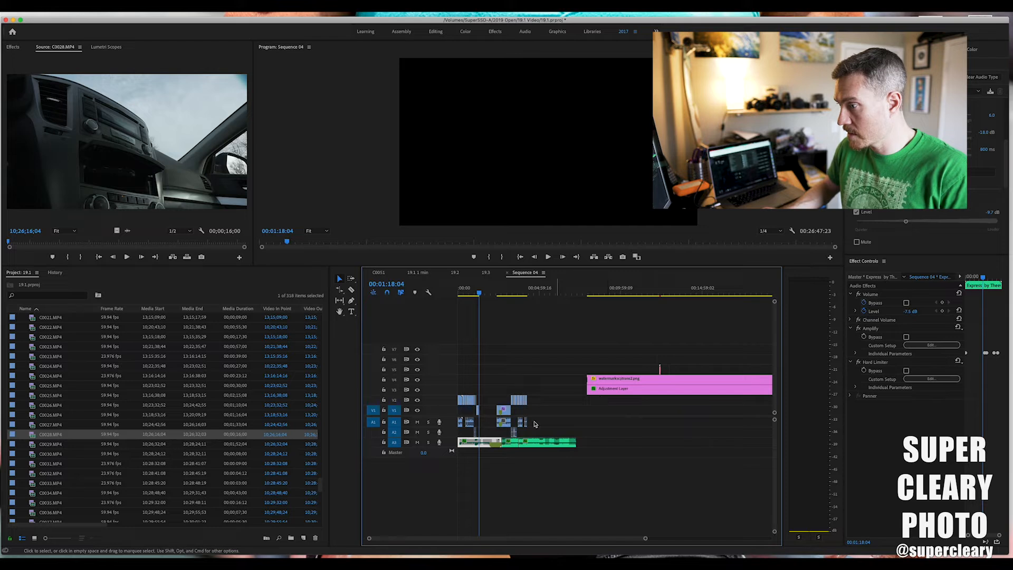
left_click_drag(533, 477, 472, 434)
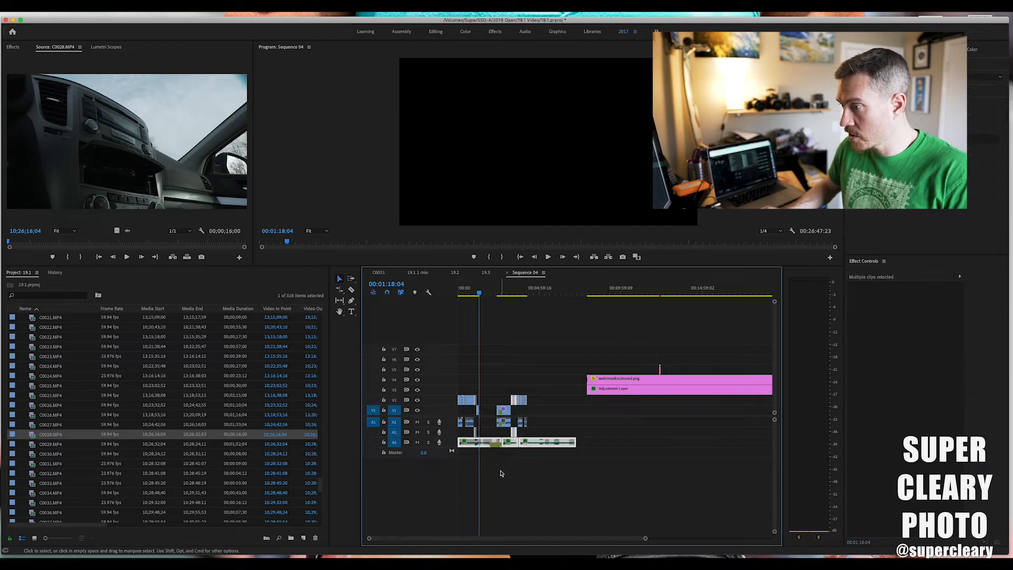
left_click(489, 443)
left_click_drag(619, 442, 459, 450)
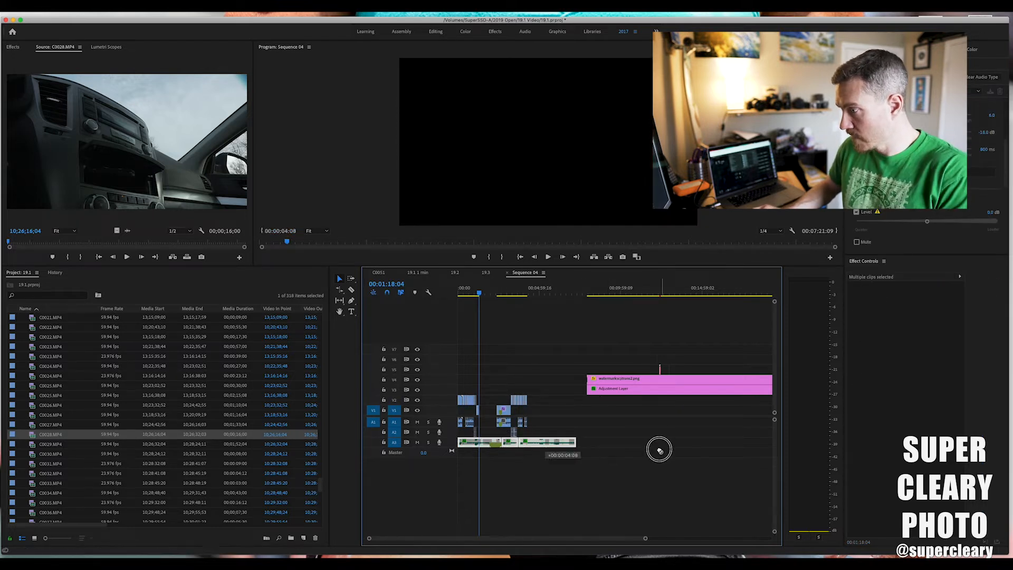
key("Delete")
Move the long C0011 clip and its audio earlier on V1 so that it directly follows the short V1 clip.
key("equal")
key("equal")
key("equal")
scroll(660, 450, "right", 5)
left_click_drag(662, 293, 680, 293)
left_click_drag(695, 412, 551, 415)
left_click(630, 415)
Move the remaining group of V2 clips with their audio down to V1, directly behind the long C0011 clip.
scroll(597, 378, "right", 3)
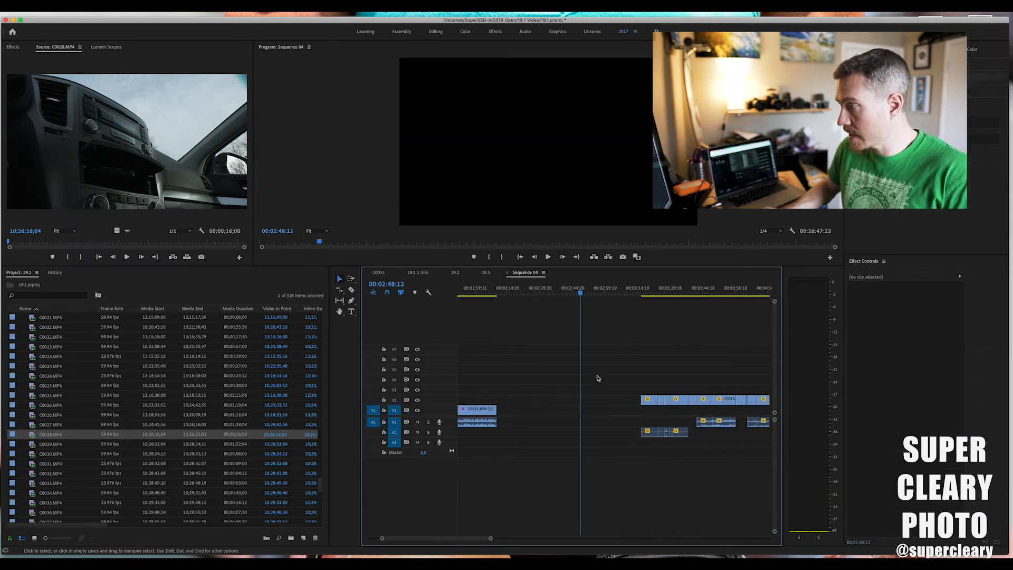
scroll(638, 377, "right", 4)
left_click_drag(575, 399, 530, 417)
scroll(633, 416, "left", 4)
scroll(529, 417, "left", 5)
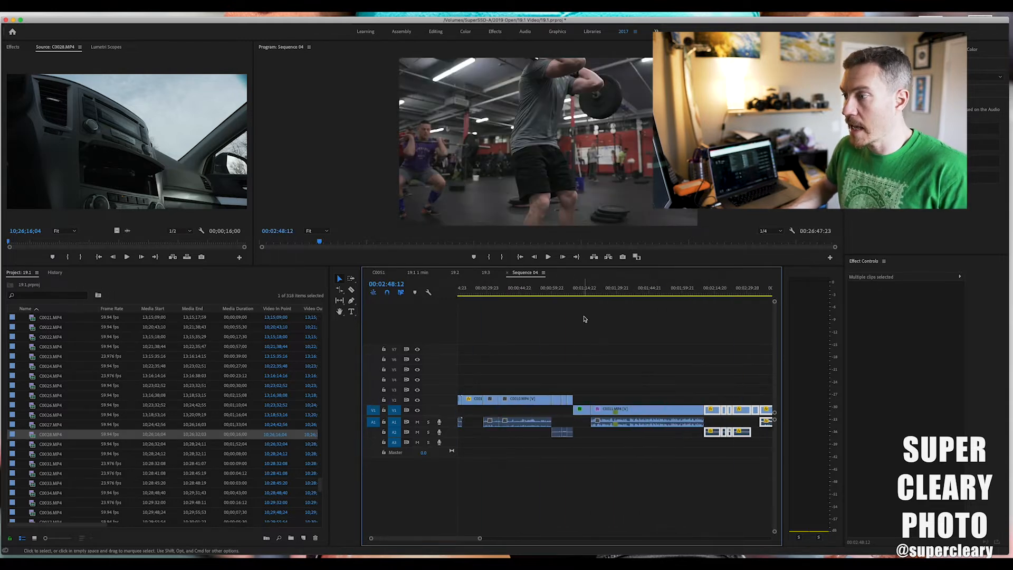
Review the assembled cut from the early V2 clips at about 00:00:26 through the last V1 clip at 00:03:07:18.
left_click(572, 288)
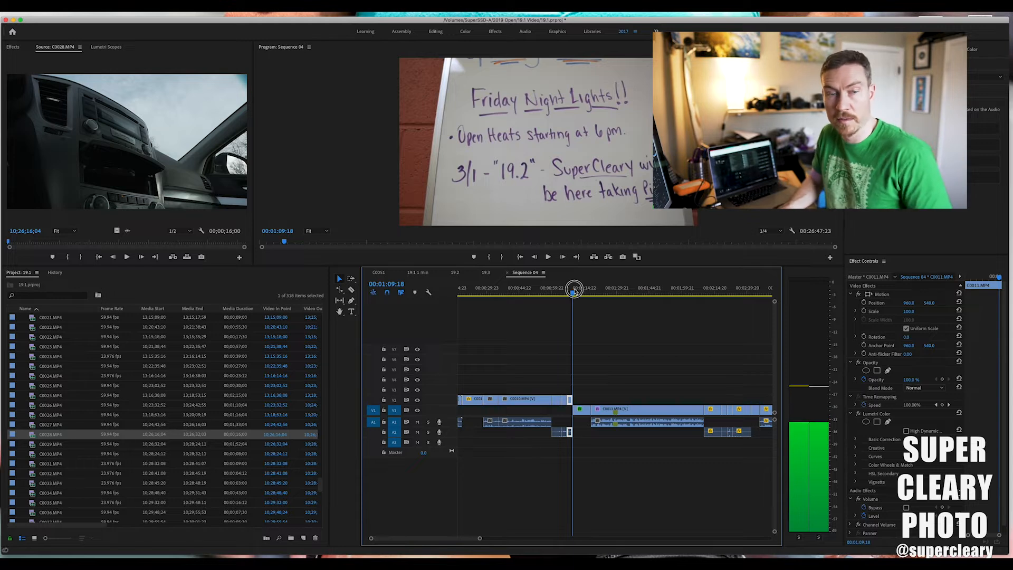
left_click(595, 289)
key("space")
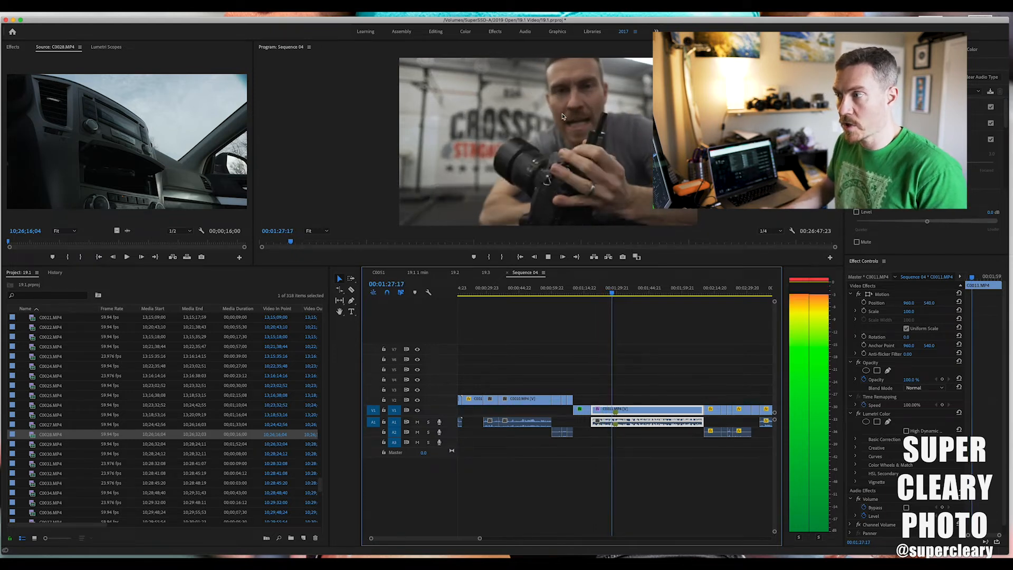
right_click(620, 293)
left_click(557, 300)
left_click_drag(557, 300, 496, 309)
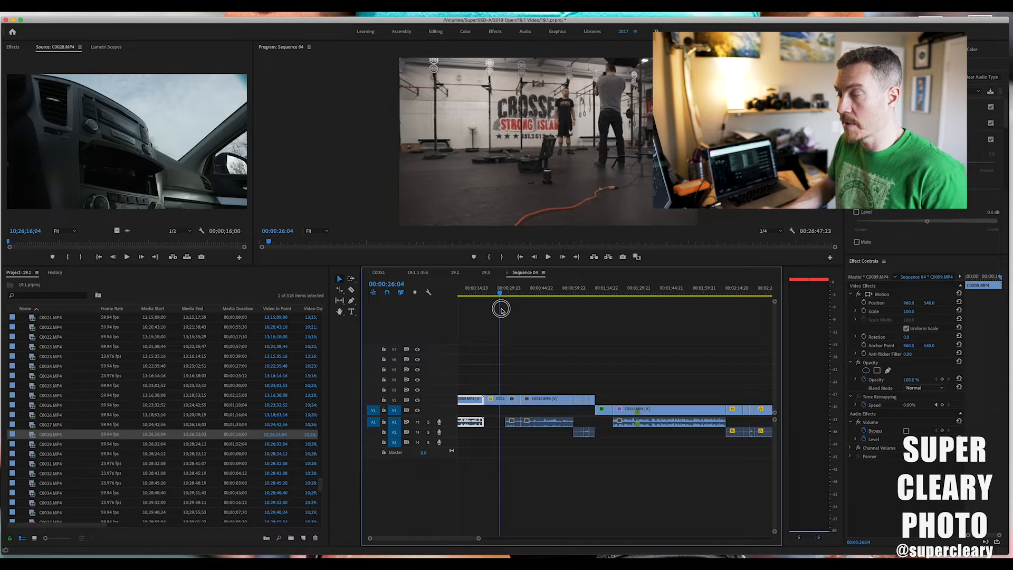
left_click_drag(502, 309, 701, 332)
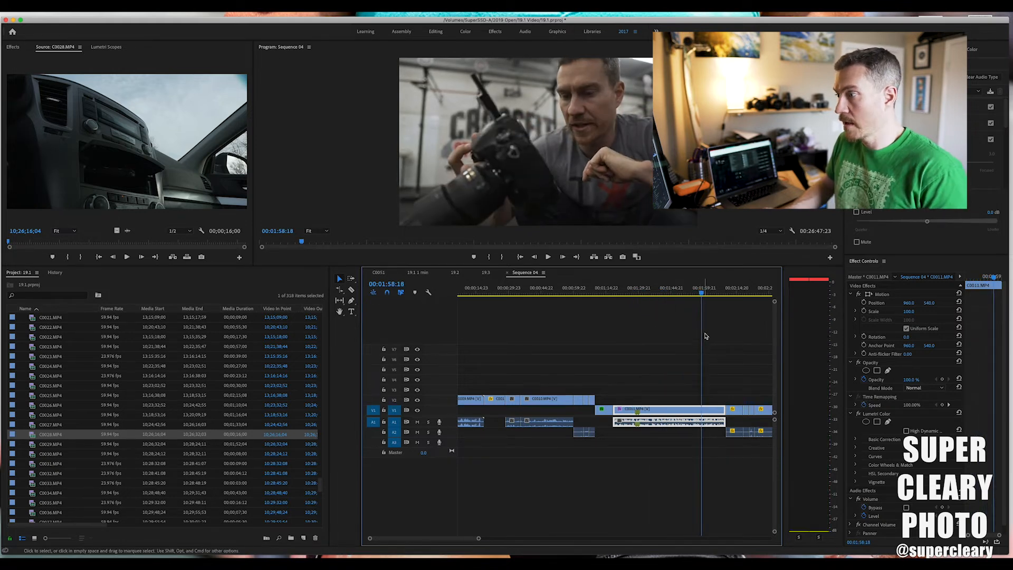
scroll(708, 335, "right", 5)
left_click_drag(530, 293, 548, 296)
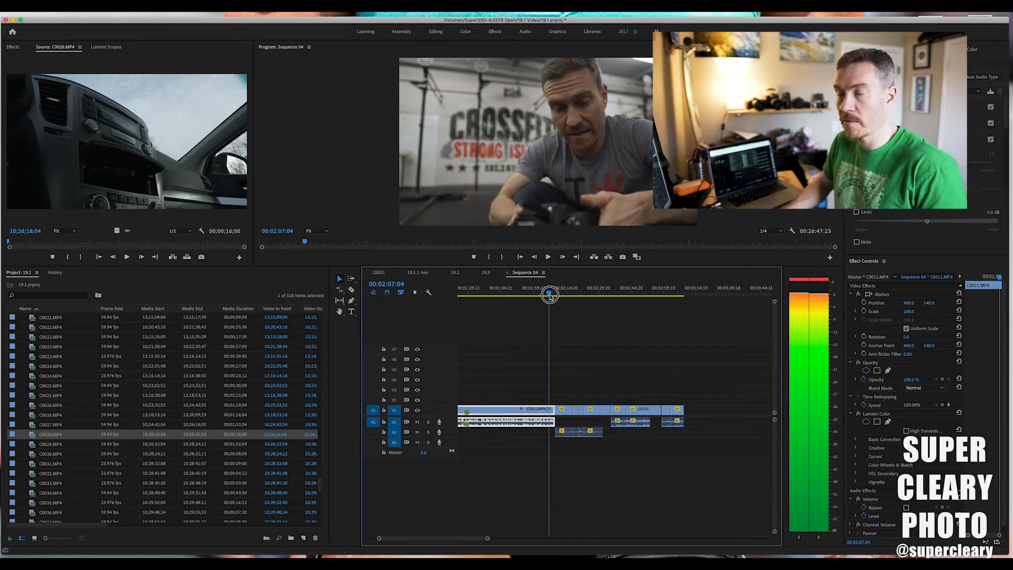
left_click_drag(549, 295, 682, 304)
scroll(711, 371, "right", 2)
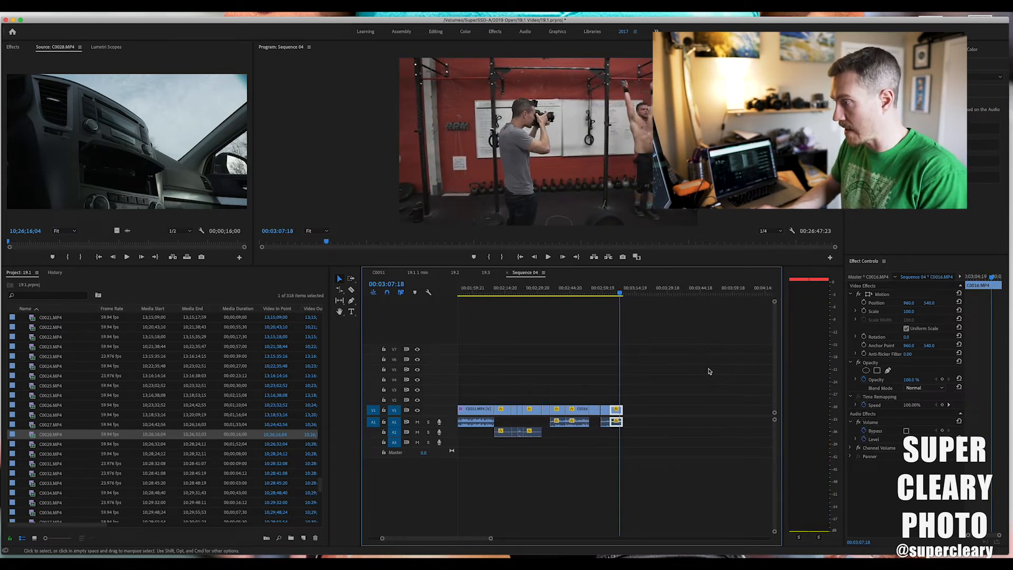
key("minus")
key("minus")
key("minus")
key("minus")
key("equal")
key("equal")
key("equal")
key("equal")
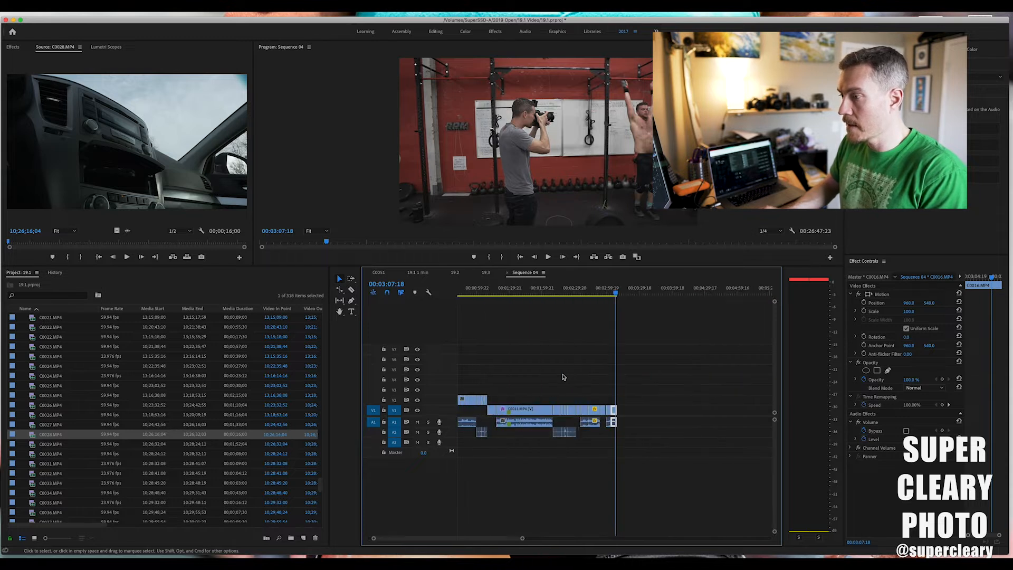
In sequence 19.2, find the section around 00:08:15:10 and copy the C0017 clip together with the V1 and V2 clips following it.
left_click(460, 274)
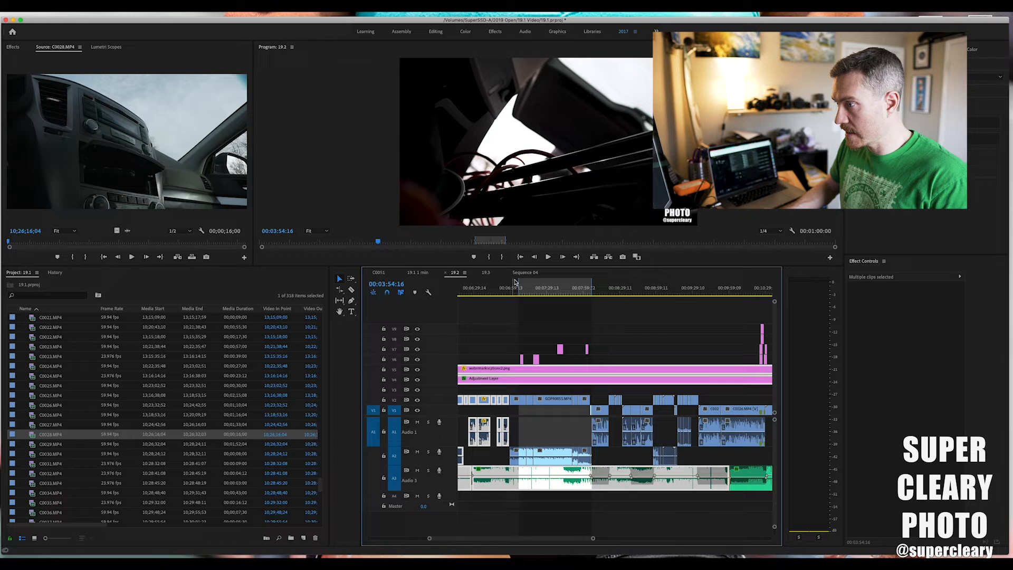
left_click(519, 272)
left_click(454, 274)
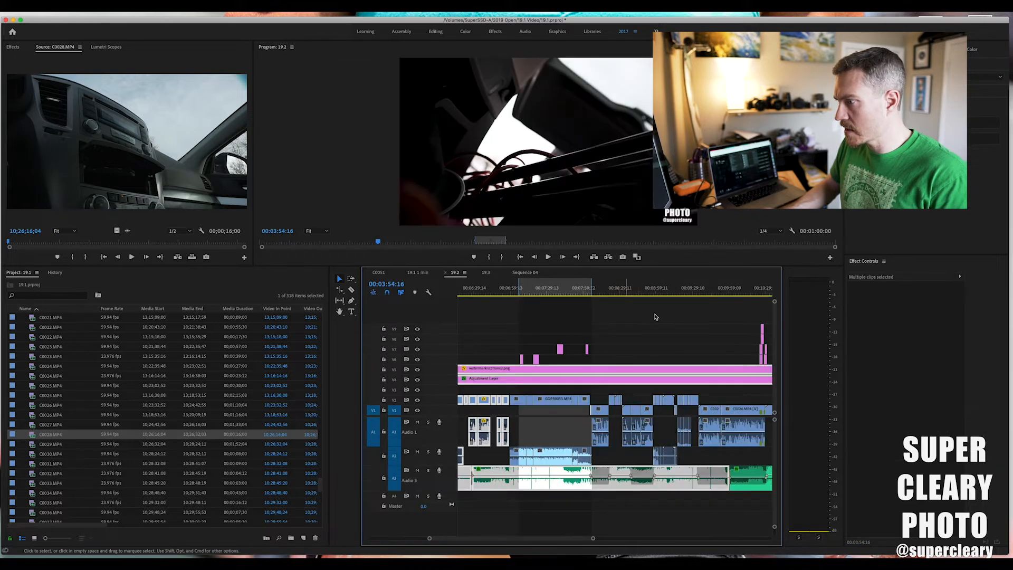
left_click_drag(502, 296, 470, 307)
scroll(502, 310, "up", 4)
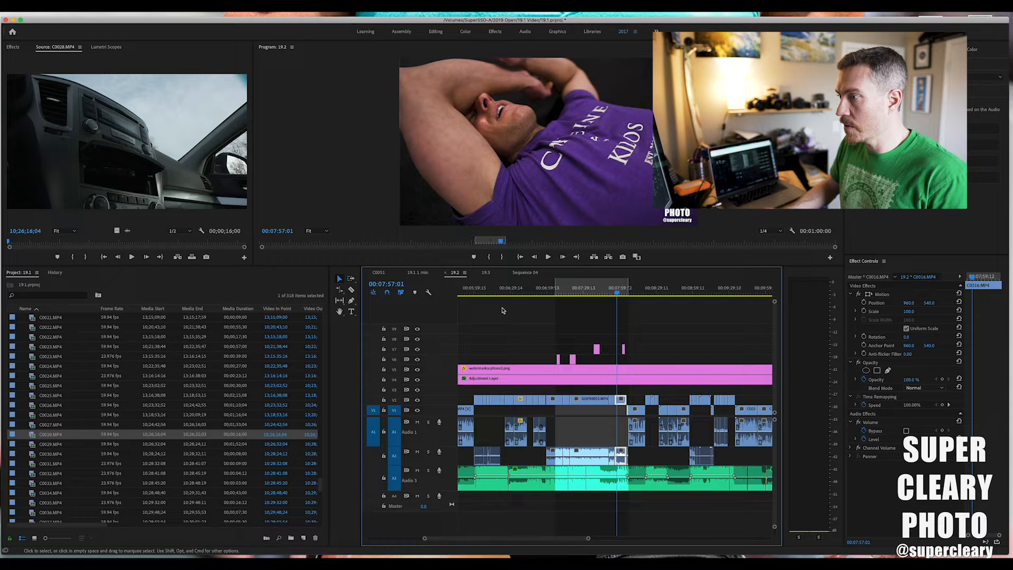
left_click_drag(566, 287, 638, 290)
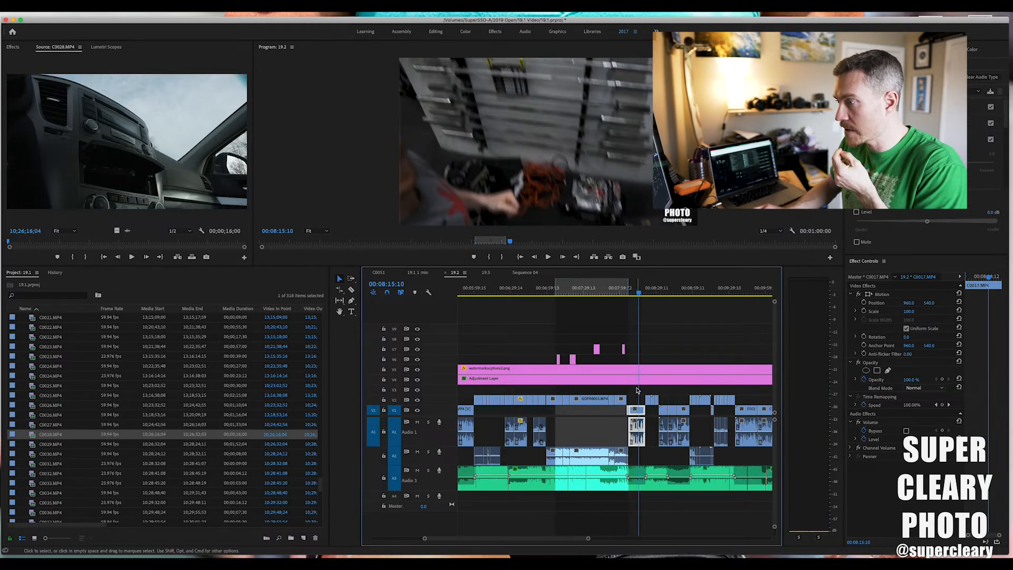
left_click_drag(684, 439, 684, 440)
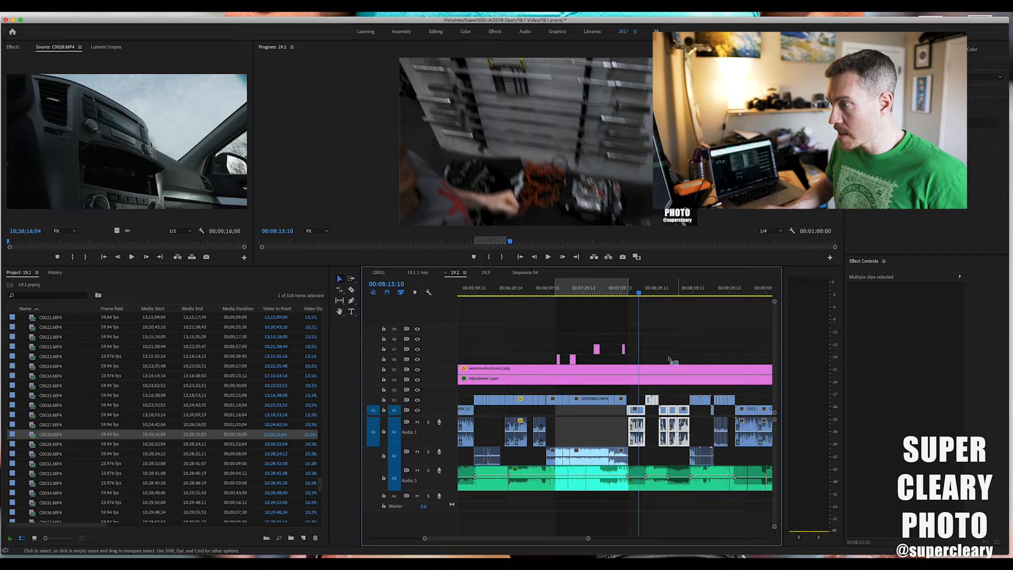
Paste the copied clips into Sequence 04 after the last V1 clip and close the gap before them.
left_click(485, 272)
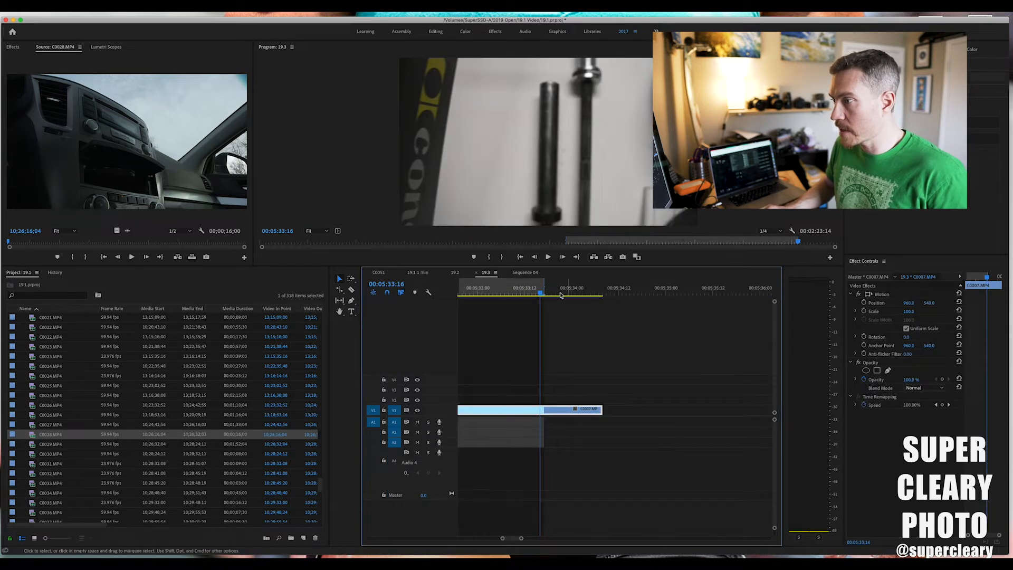
left_click(526, 272)
left_click(636, 291)
key("super+v")
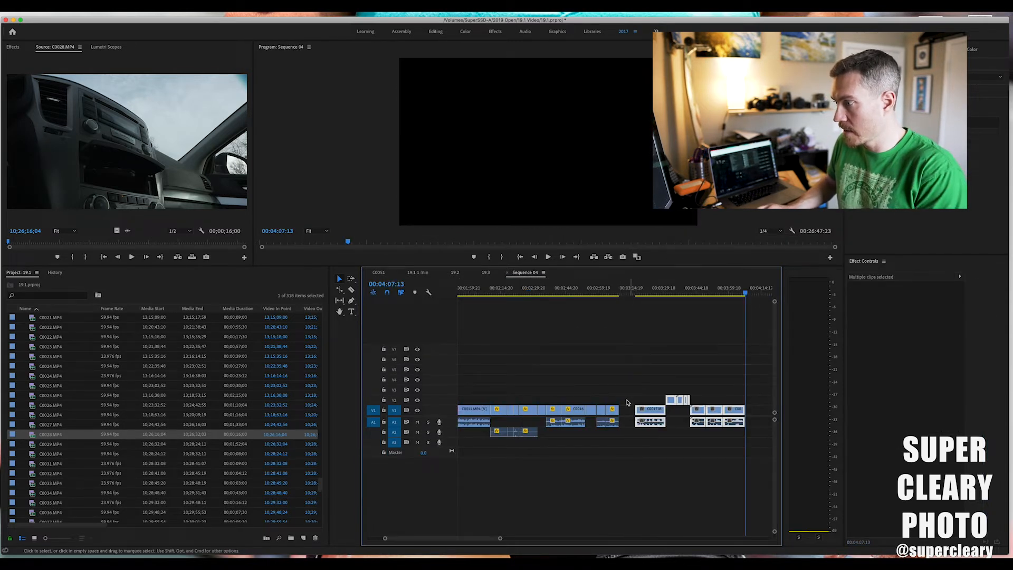
left_click(627, 413)
key("BackSpace")
Review the pasted clips up to 00:03:40:16 and delete the last three V1 clips, starting with C0020, with their audio.
left_click_drag(606, 292, 688, 307)
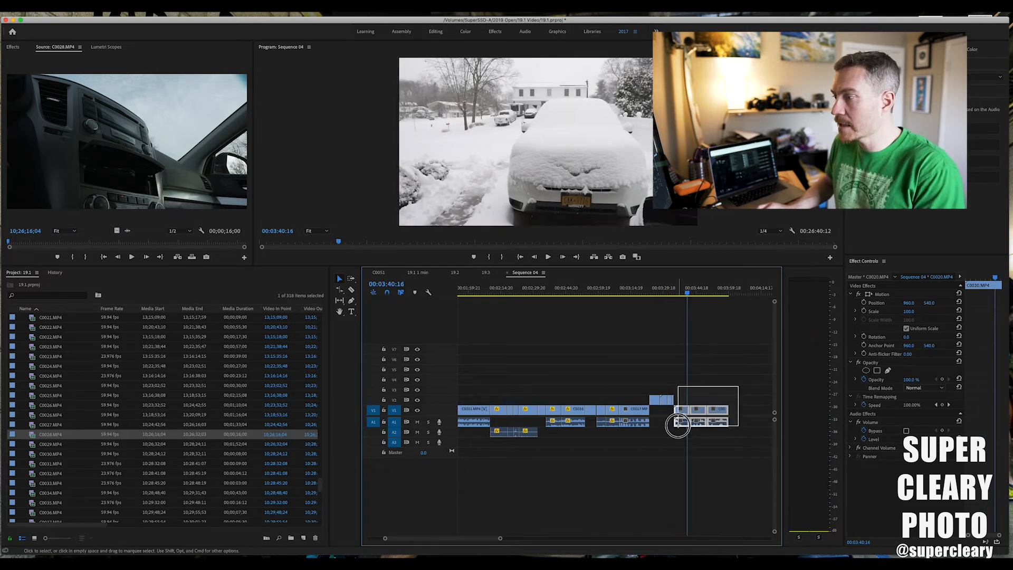
left_click_drag(677, 425, 680, 427)
scroll(673, 419, "left", 3)
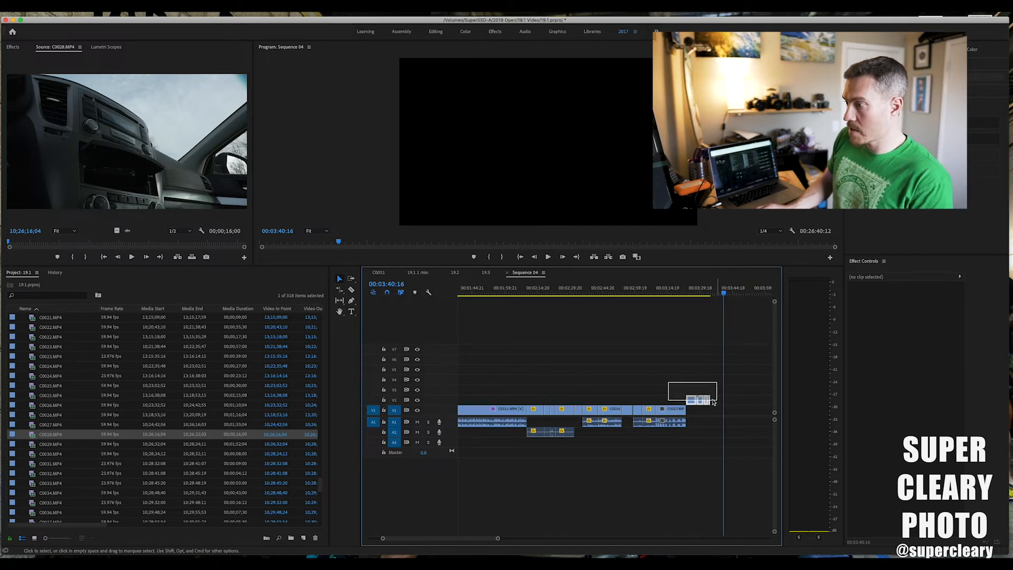
Move the V2 clips after C0017 and the block of V2 clips at the sequence start down to V1.
left_click_drag(691, 407, 694, 411)
scroll(695, 410, "left", 10)
scroll(695, 410, "left", 2)
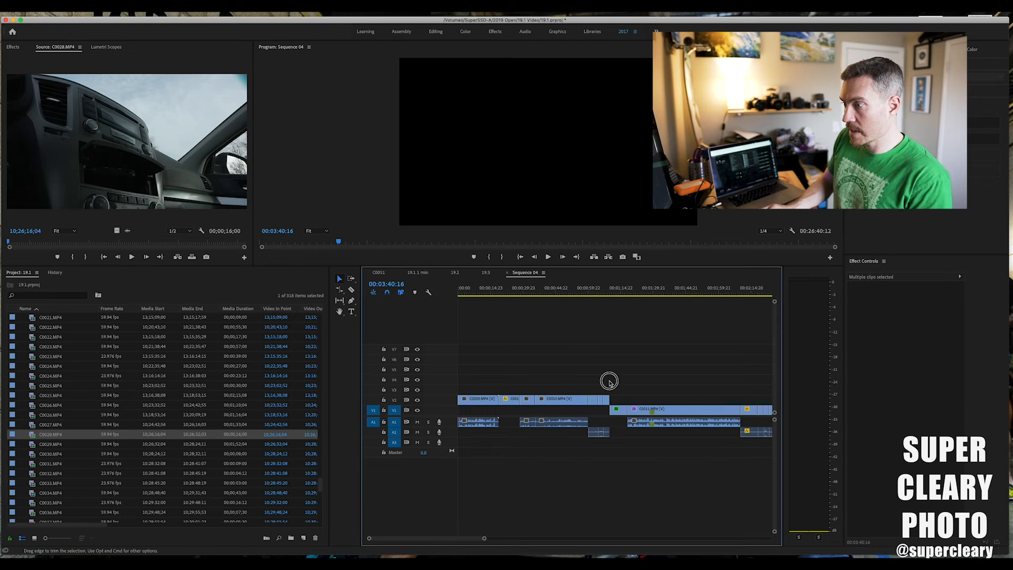
left_click_drag(626, 384, 490, 409)
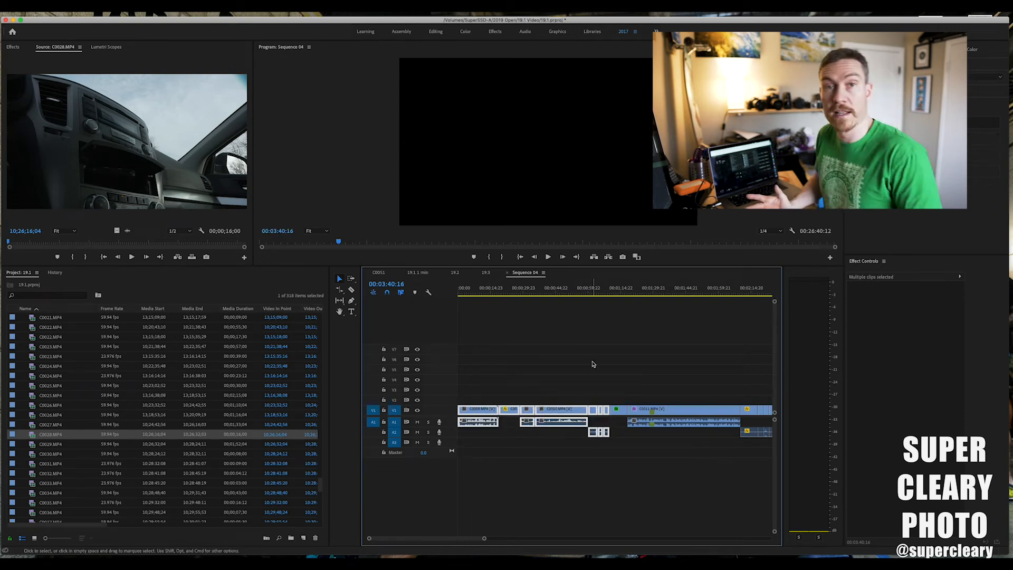
Scrub through the single-track cut from the long C0011 clip to about 00:03:05:12.
key("minus")
key("minus")
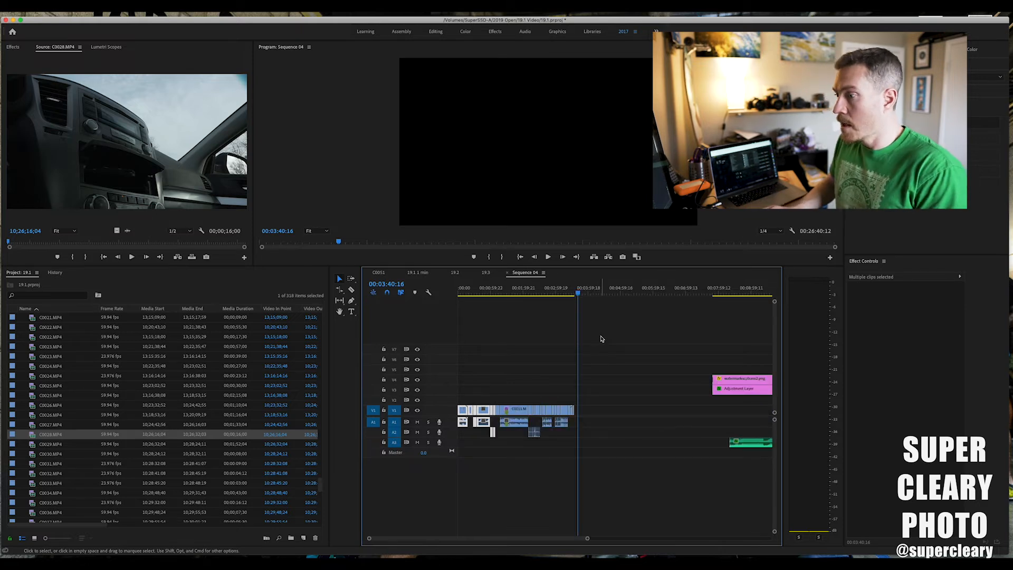
mouse_move(509, 291)
left_mouse_down()
mouse_move(429, 292)
mouse_move(526, 301)
left_mouse_up()
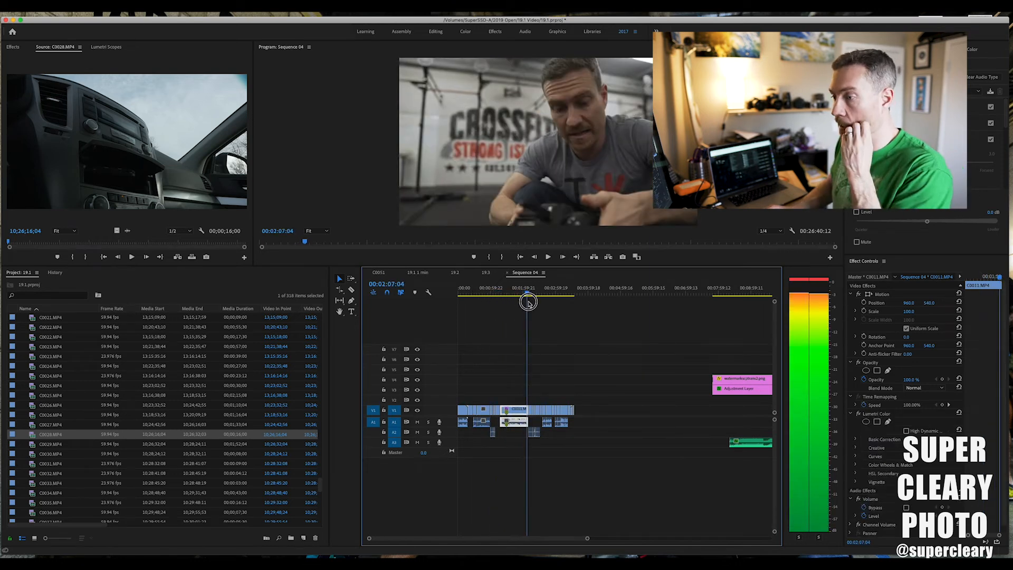
left_click_drag(516, 289, 557, 290)
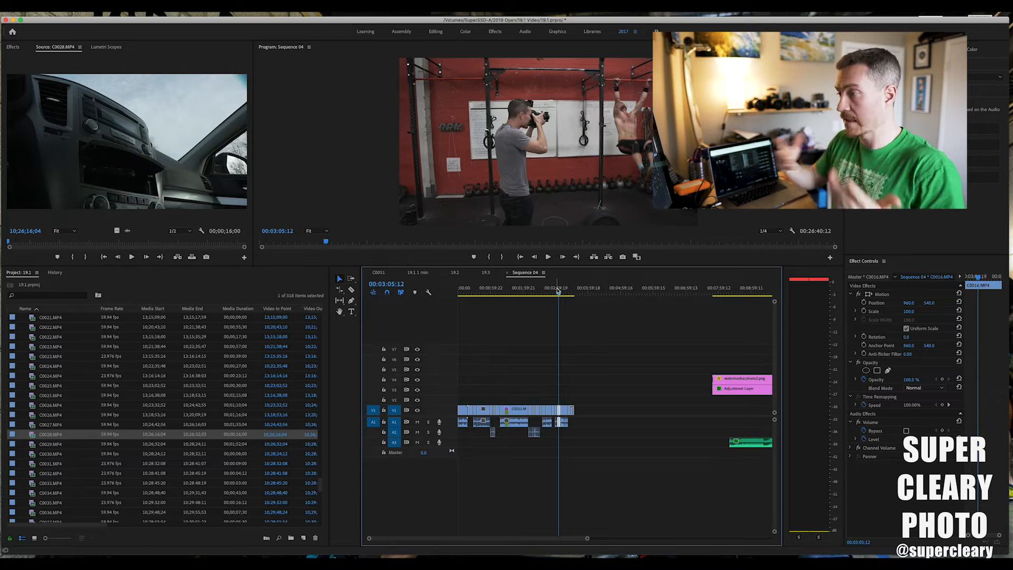
Move the adjustment layer on V3 to the sequence start and go to the whiteboard shot at 00:01:08:02.
scroll(563, 322, "right", 5)
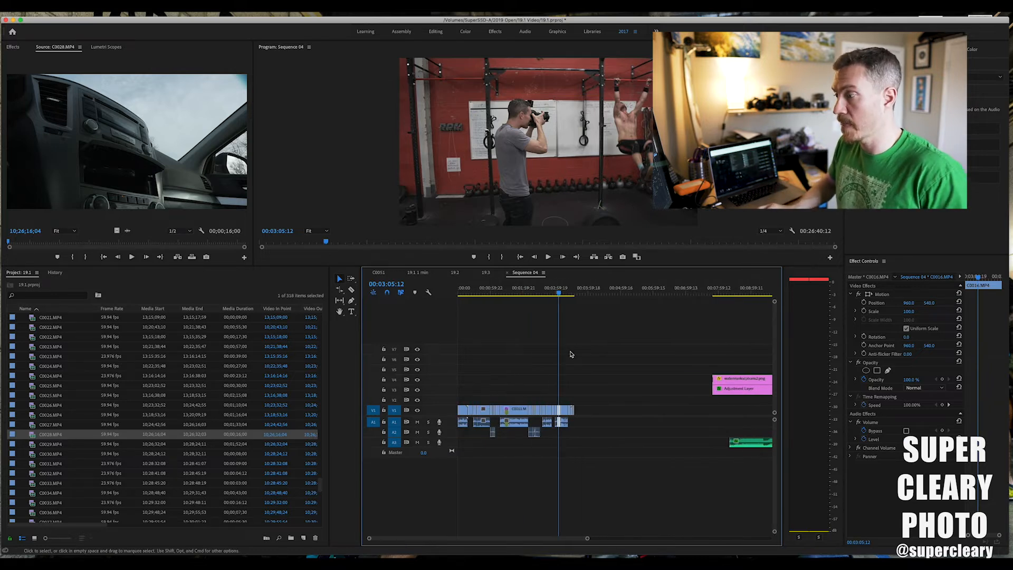
left_click_drag(591, 392, 476, 397)
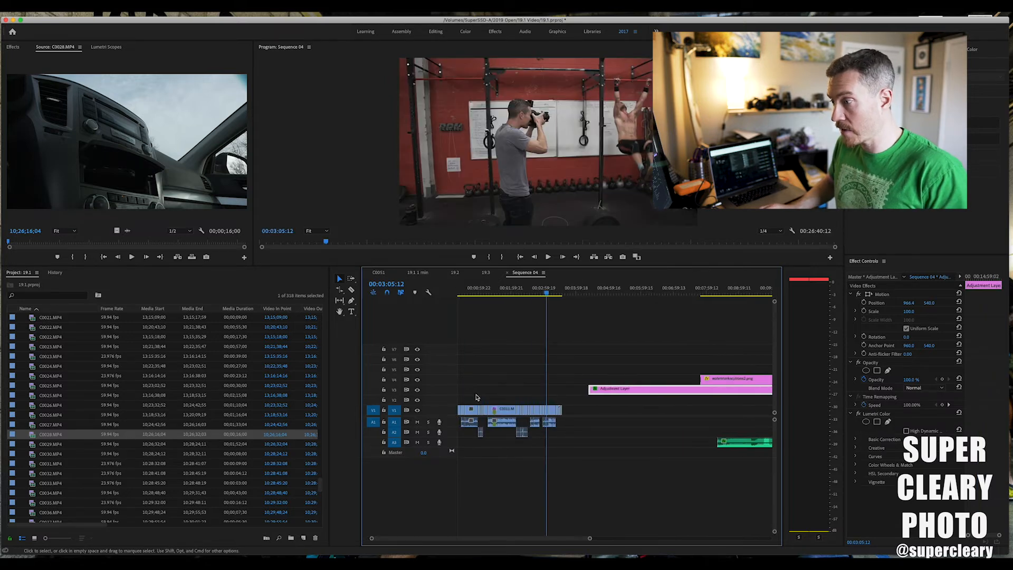
left_click_drag(604, 393, 448, 391)
mouse_move(493, 297)
left_mouse_down()
mouse_move(474, 296)
mouse_move(494, 297)
left_mouse_up()
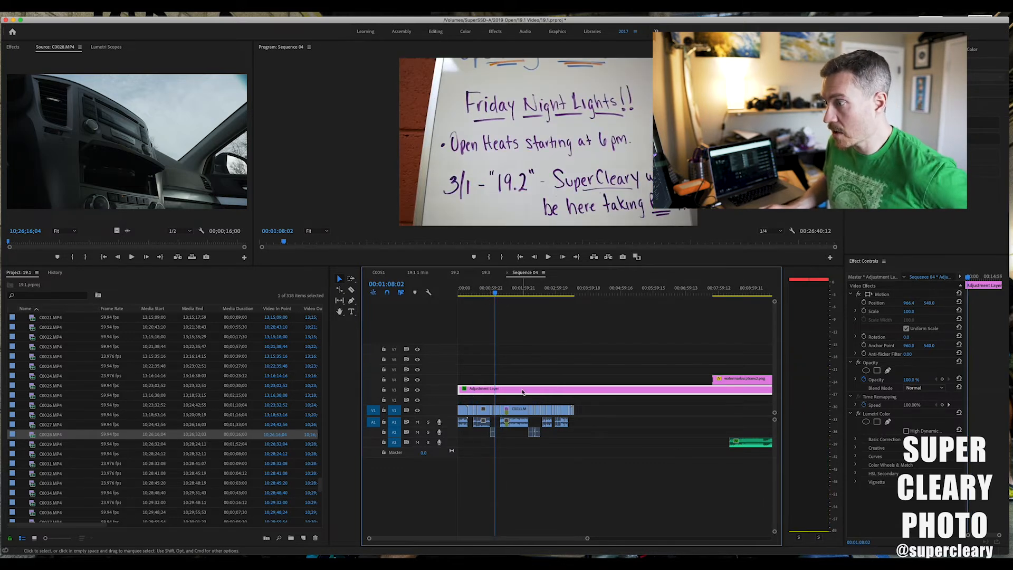
Reset the adjustment layer's Lumetri tone values and auto-correct them, giving contrast 32.2, highlights 26.2, whites 11.0 and blacks -14.2.
left_click(969, 51)
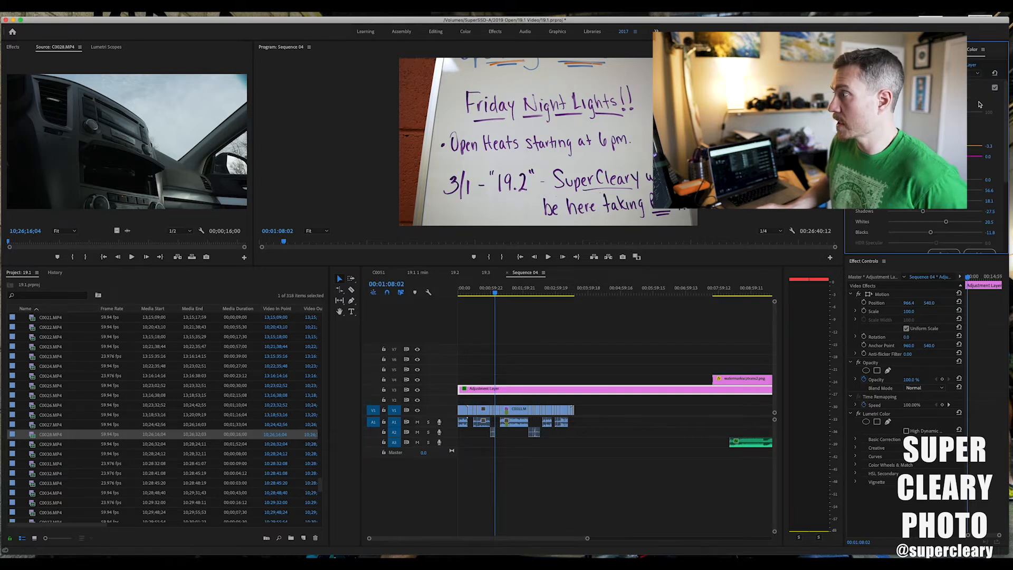
left_click_drag(963, 190, 945, 190)
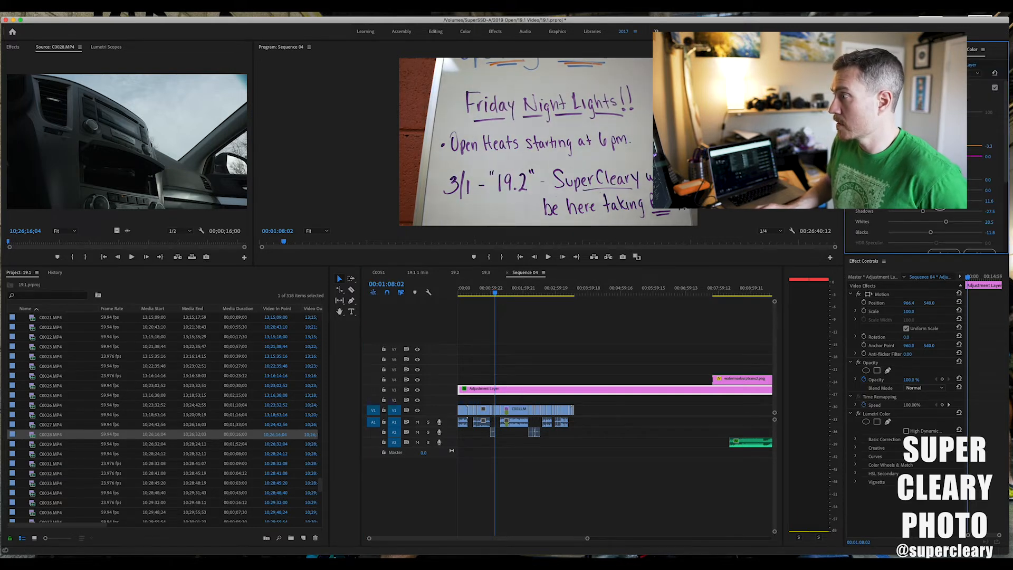
double_click(937, 220)
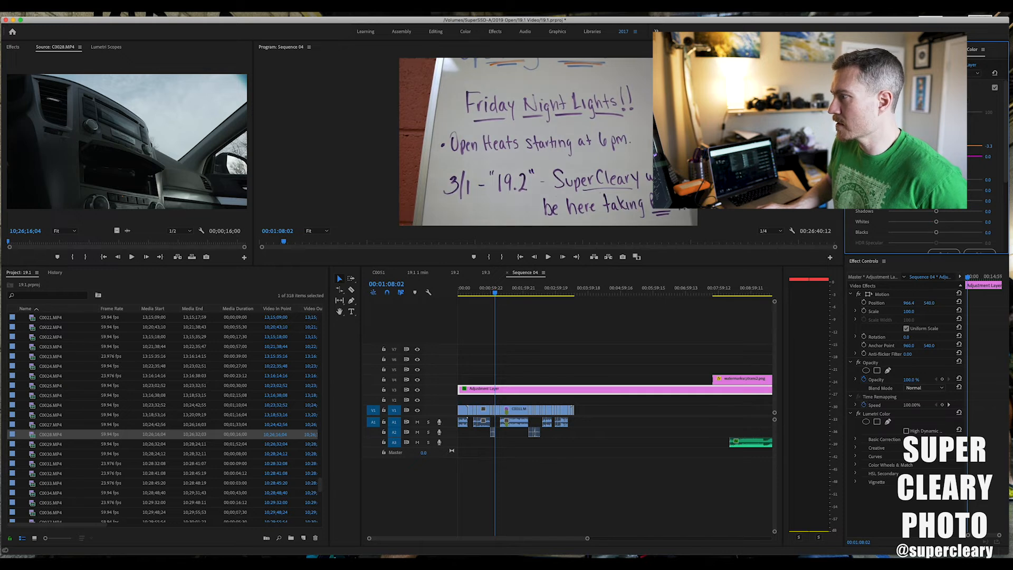
left_click_drag(936, 201, 945, 221)
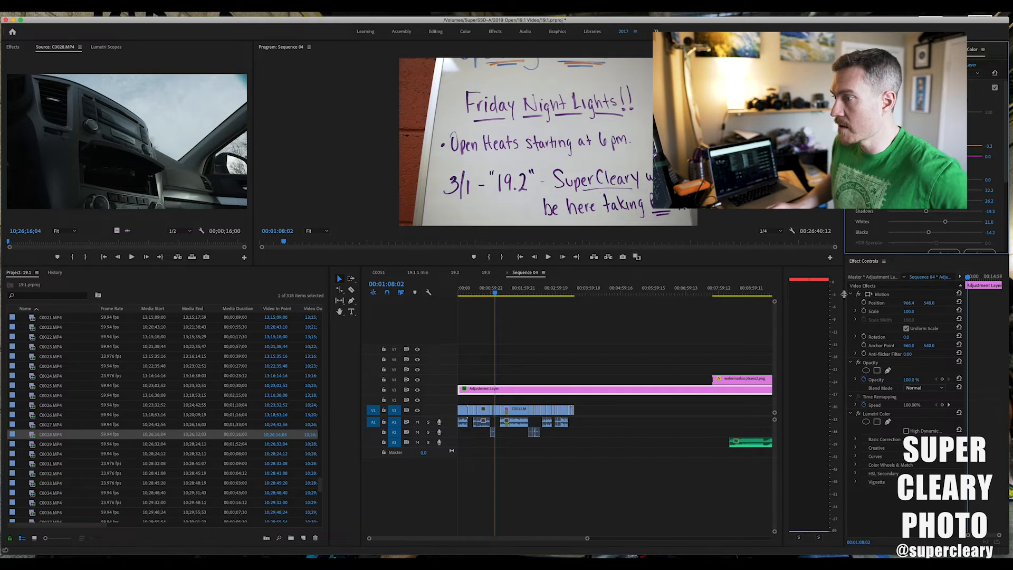
Cut the adjustment layer on V3 where the V1 clips end and delete the excess after the cut.
left_click_drag(500, 293, 559, 314)
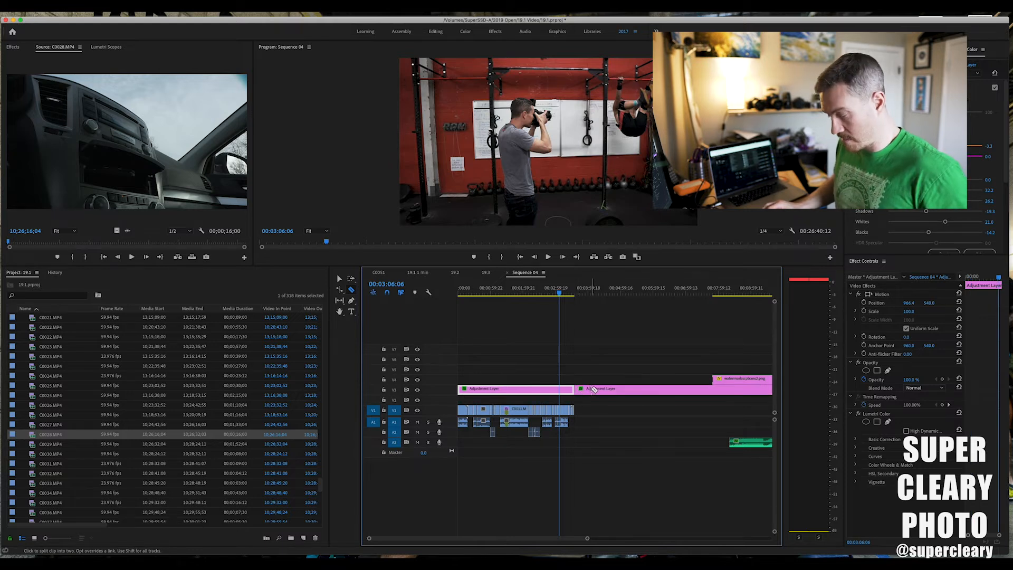
left_click(591, 390)
key("Delete")
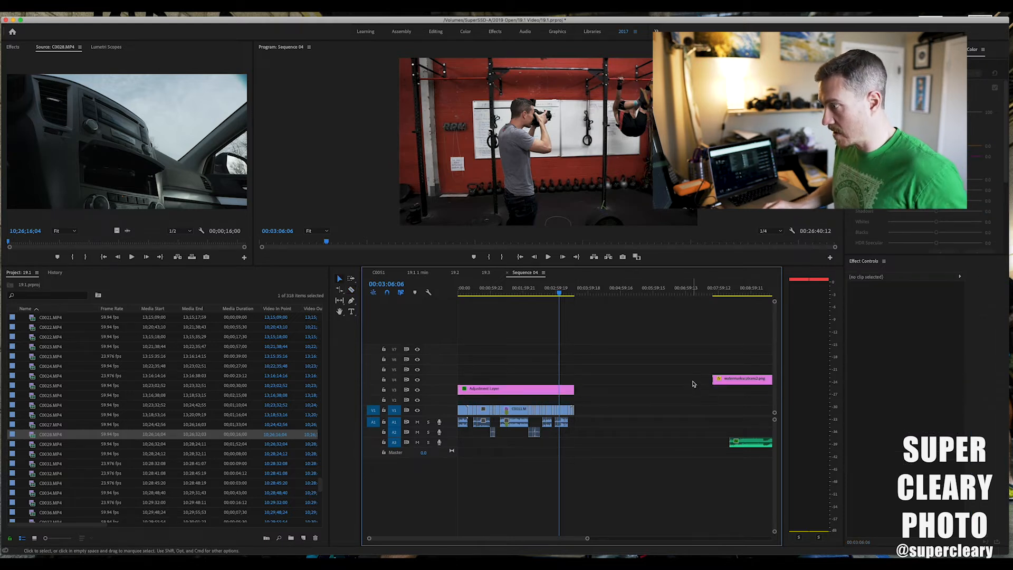
Move the watermark graphic on V4 to the sequence start and check it on the picture at 00:01:13:07.
left_click_drag(725, 381, 464, 384)
left_click_drag(542, 293, 497, 293)
left_click(680, 209)
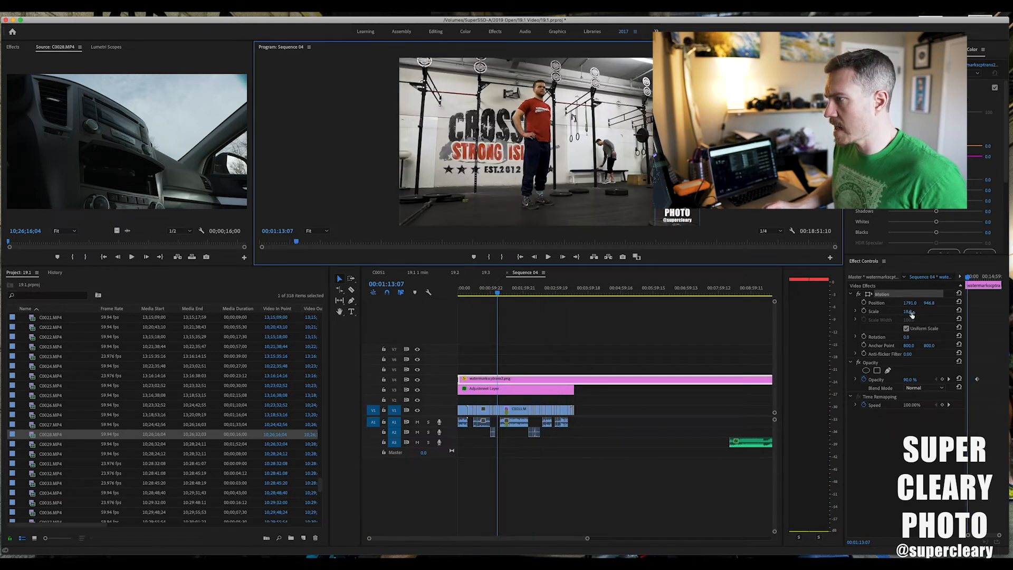
left_click(667, 350)
Cut the watermark on V4 at the end of the adjustment layer and delete the remainder.
key("c")
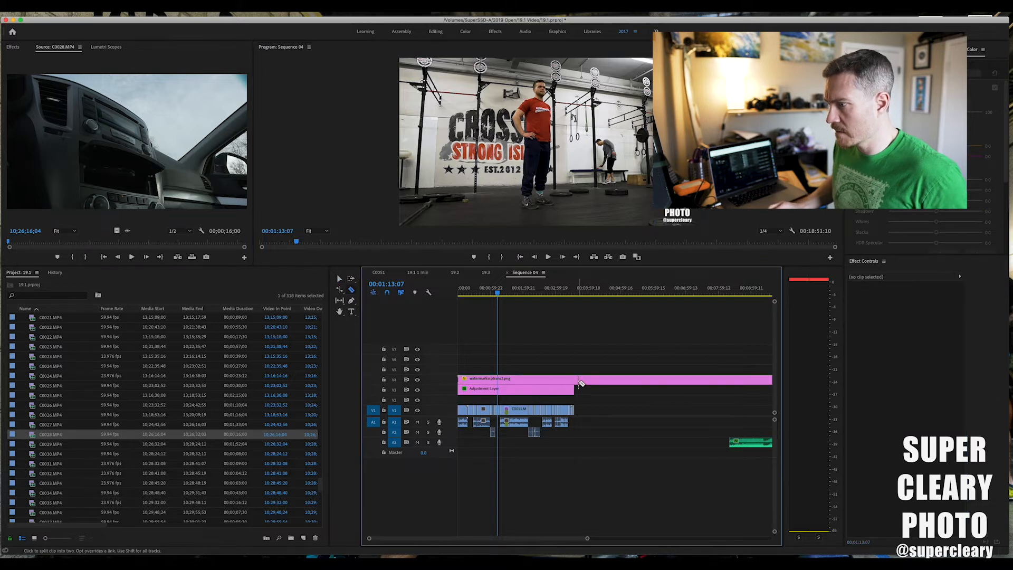
left_click(576, 381)
key("v")
left_click(584, 382)
key("Delete")
left_click(531, 382)
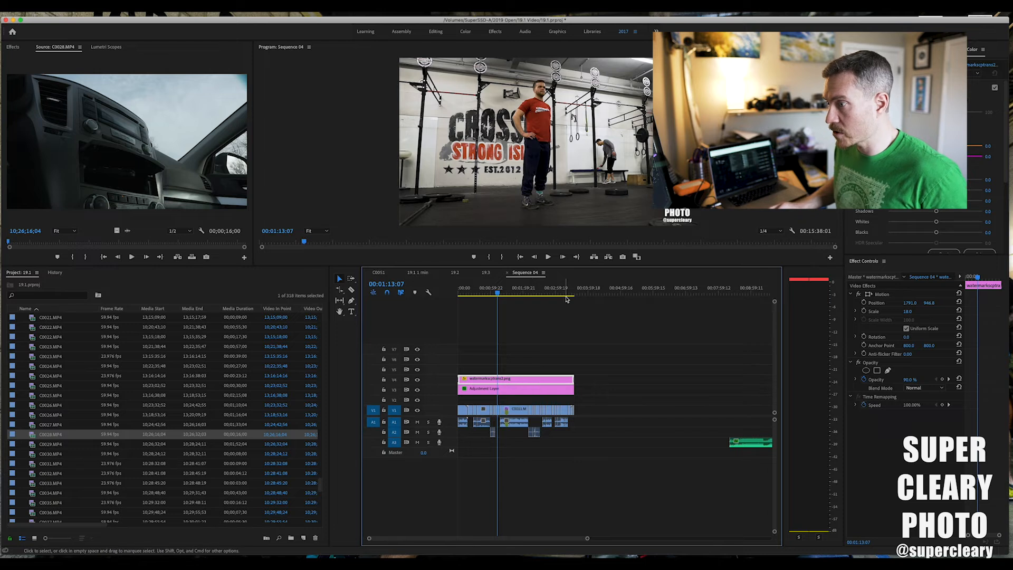
Apply the default video transition to the watermark and the start of C0009, and play the opening fade.
key("Home")
key("space")
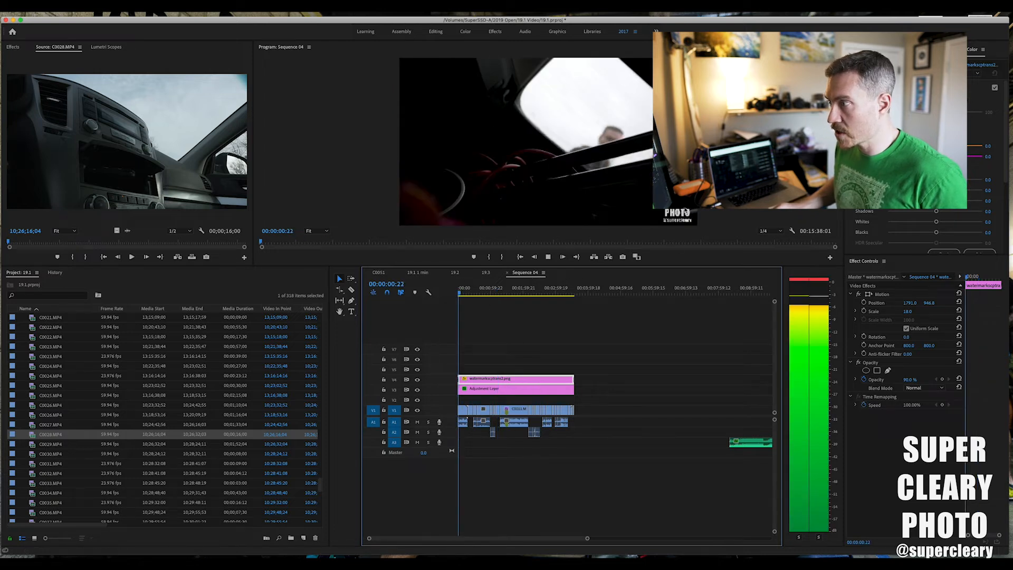
key("space")
scroll(484, 397, "up", 5)
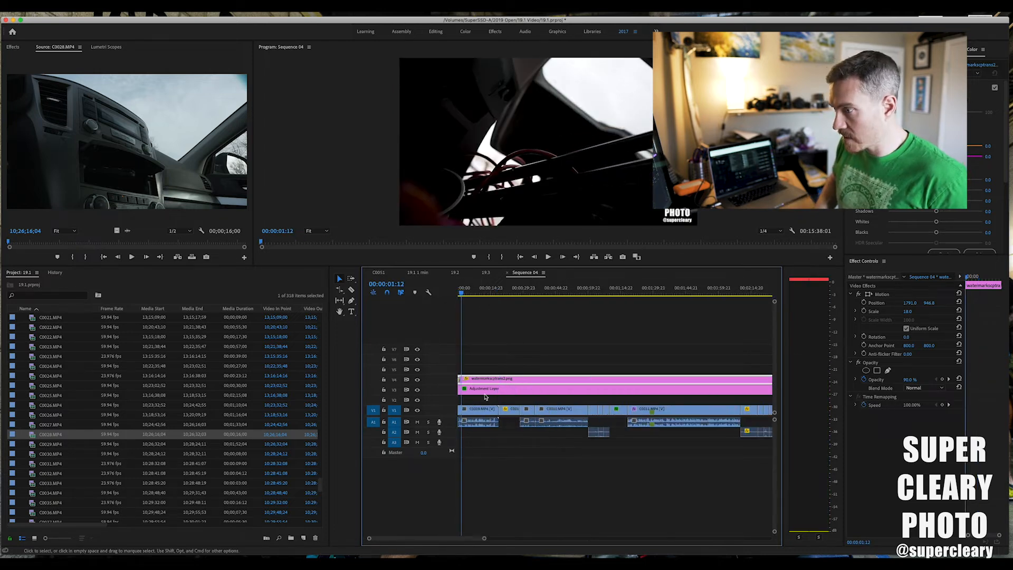
left_click(480, 409)
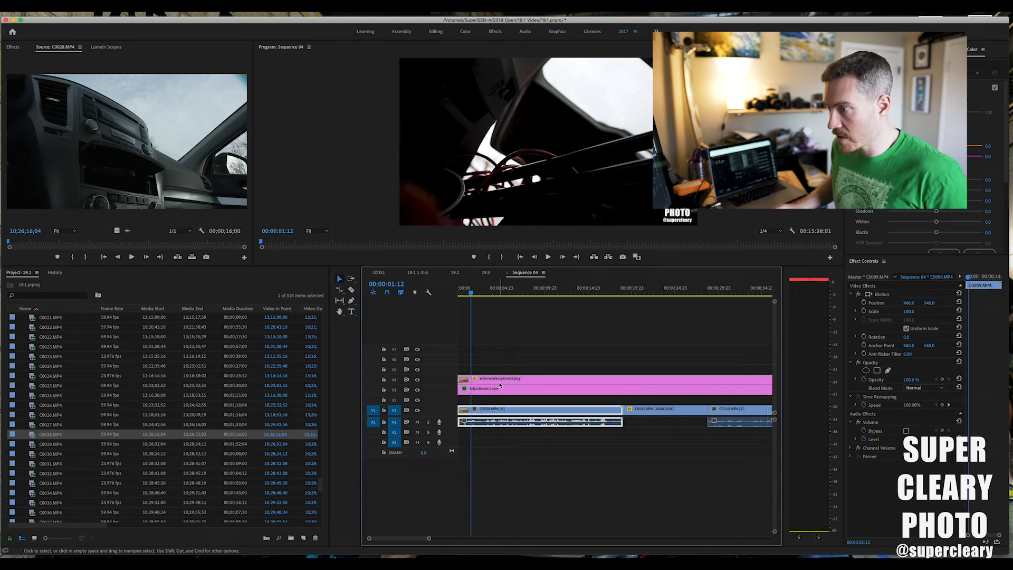
key("Home")
key("space")
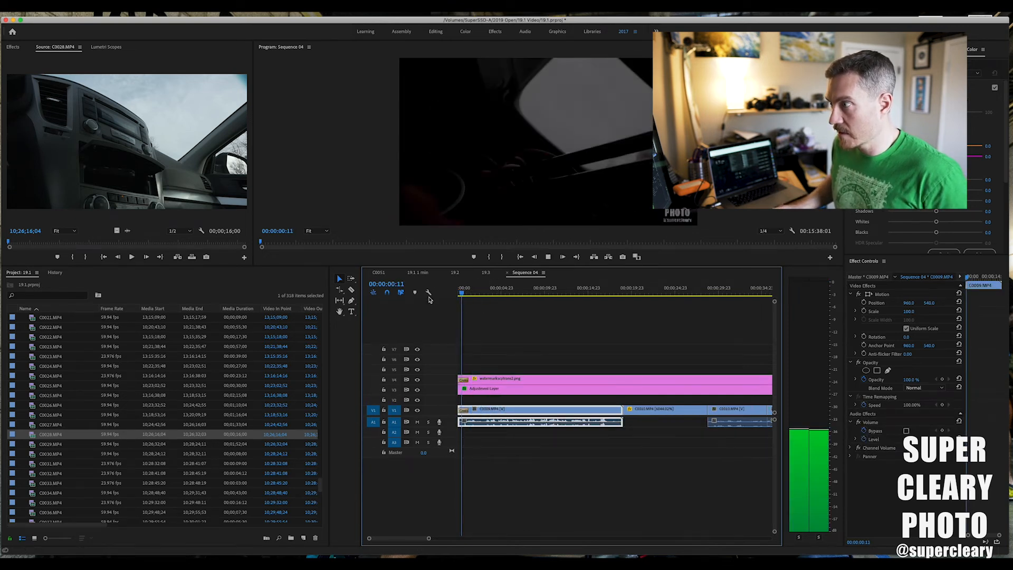
key("space")
Apply the default audio transition to C0009's audio and play the opening from the sequence start.
left_click(510, 477)
left_click(481, 422)
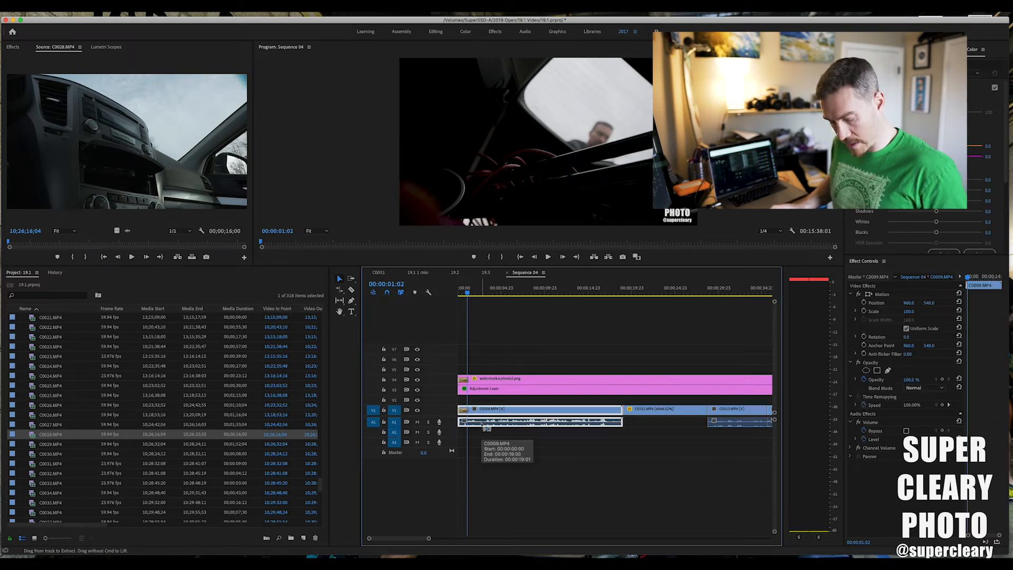
key("super+shift+d")
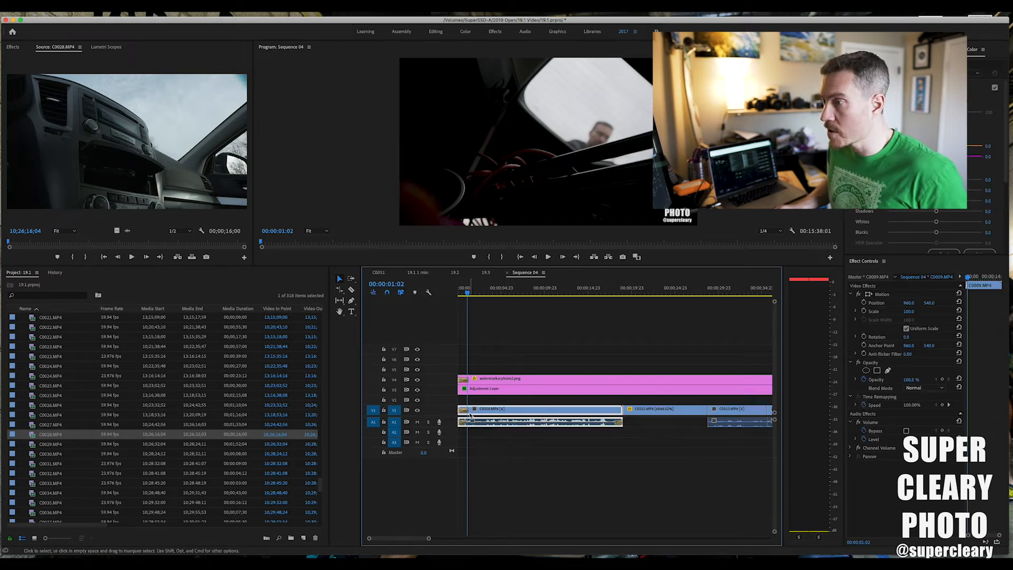
left_click_drag(479, 289, 447, 299)
key("space")
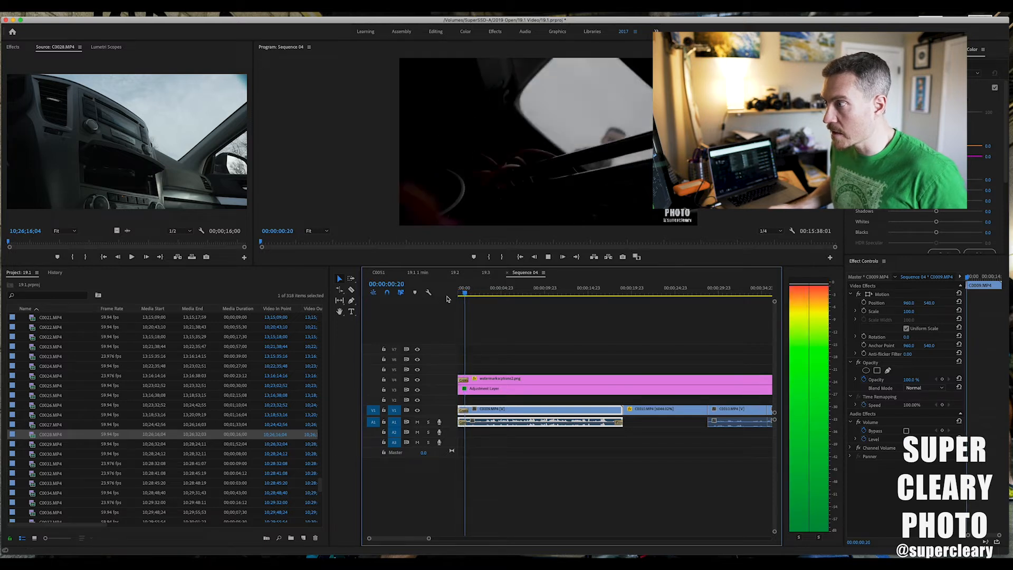
key("space")
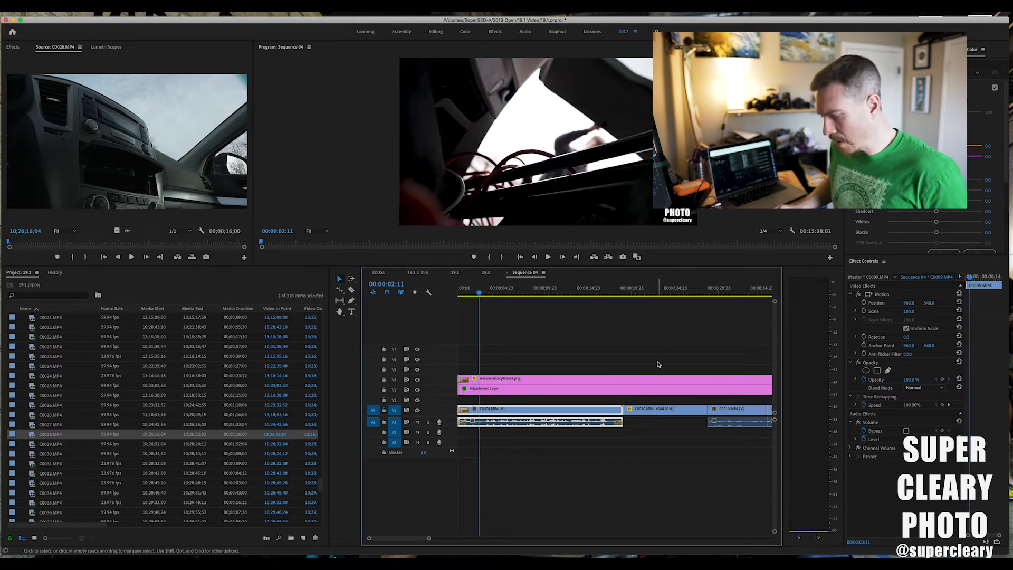
Examine the sequence ending in the night road shot at about 00:03:33:22.
scroll(603, 421, "right", 10)
key("minus")
scroll(613, 414, "right", 15)
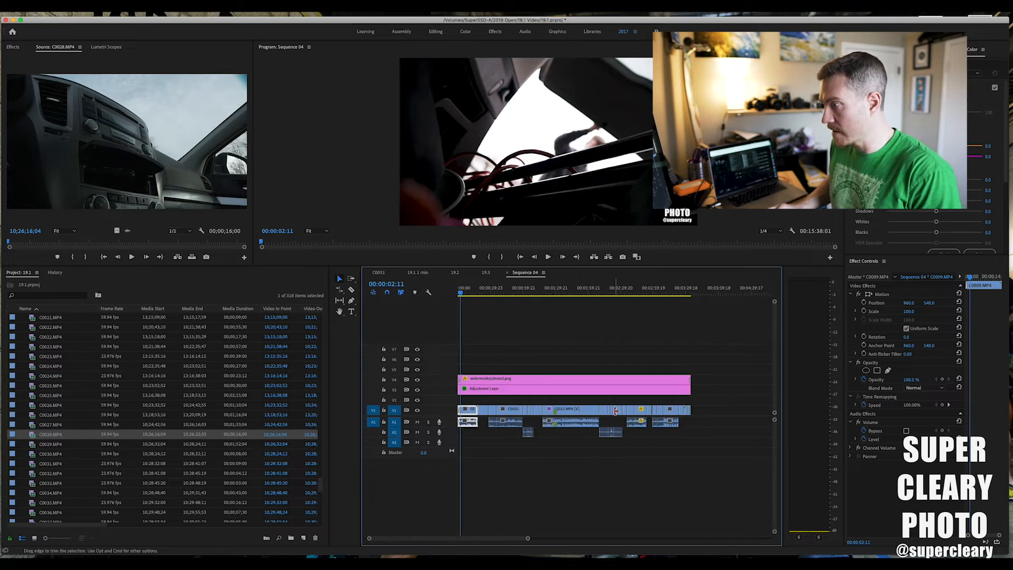
key("equal")
scroll(583, 409, "left", 8)
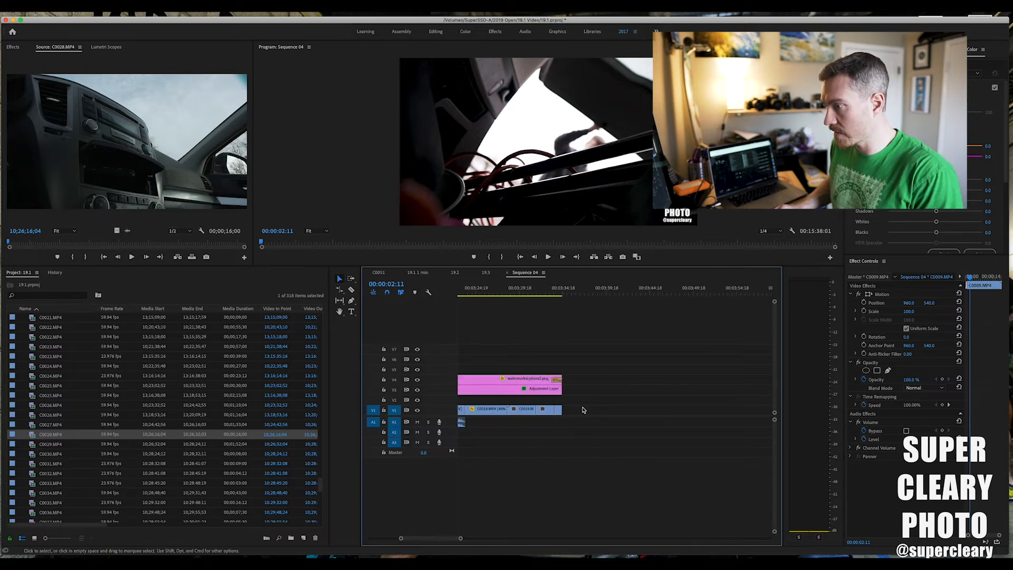
left_click(638, 289)
left_click_drag(638, 289, 626, 290)
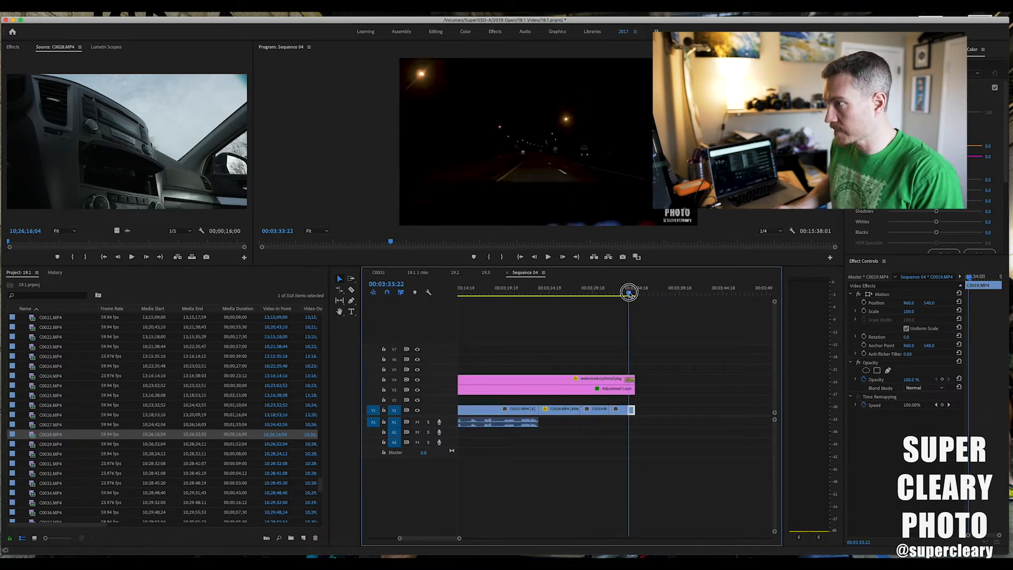
Move the music clip on A3 from beyond the edit to the sequence start.
key("minus")
key("minus")
key("minus")
scroll(714, 386, "right", 12)
scroll(714, 387, "left", 3)
key("minus")
key("minus")
key("minus")
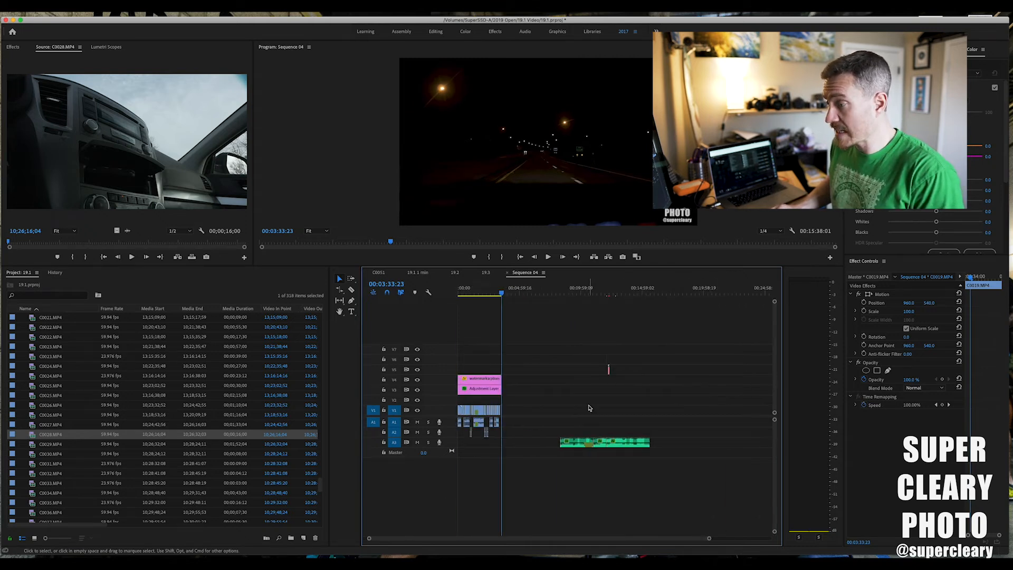
key("equal")
key("equal")
scroll(609, 434, "right", 7)
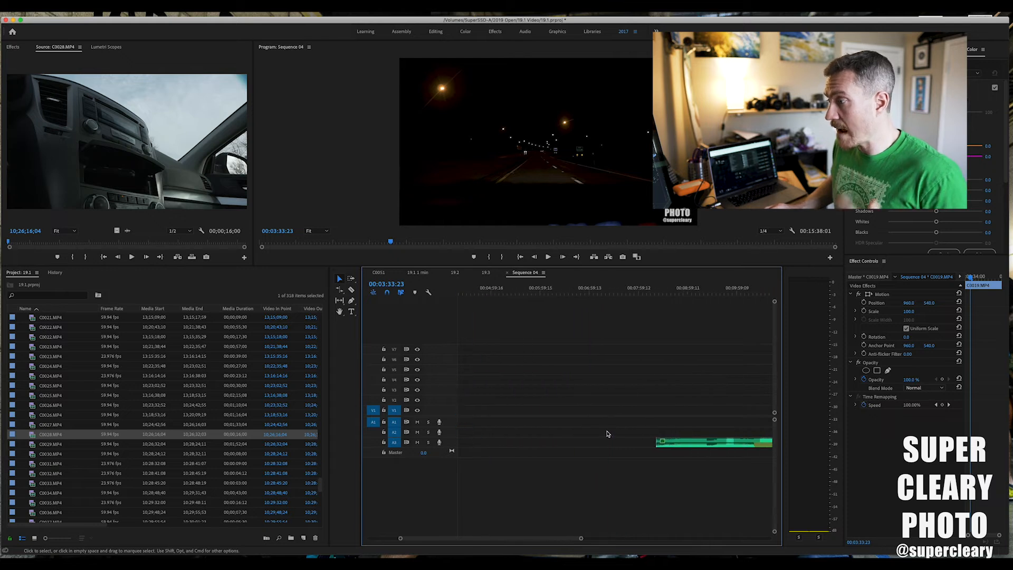
left_click_drag(699, 449, 511, 441)
scroll(510, 441, "left", 4)
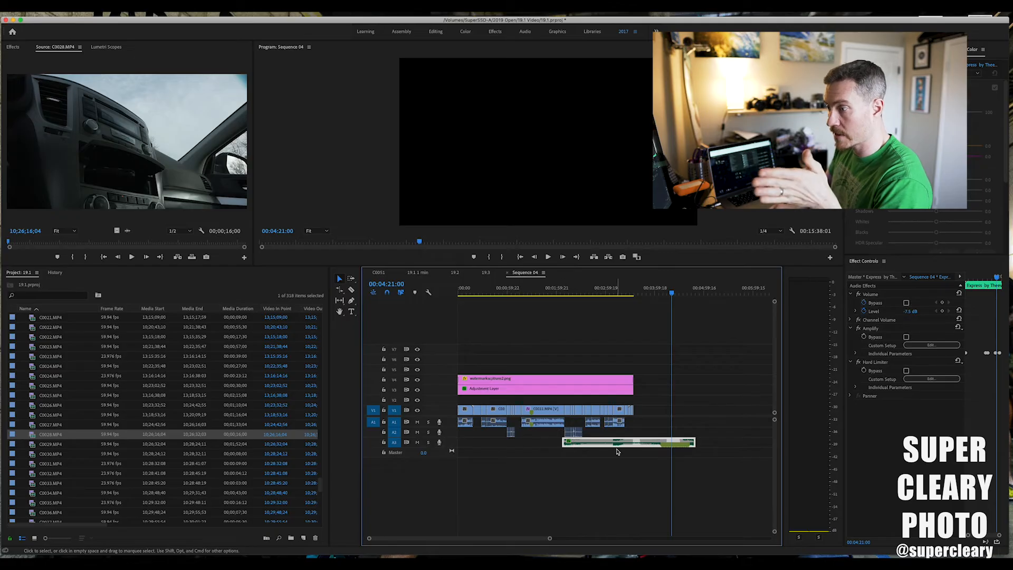
left_click_drag(618, 451, 513, 443)
left_click_drag(586, 443, 428, 444)
left_click_drag(508, 443, 472, 441)
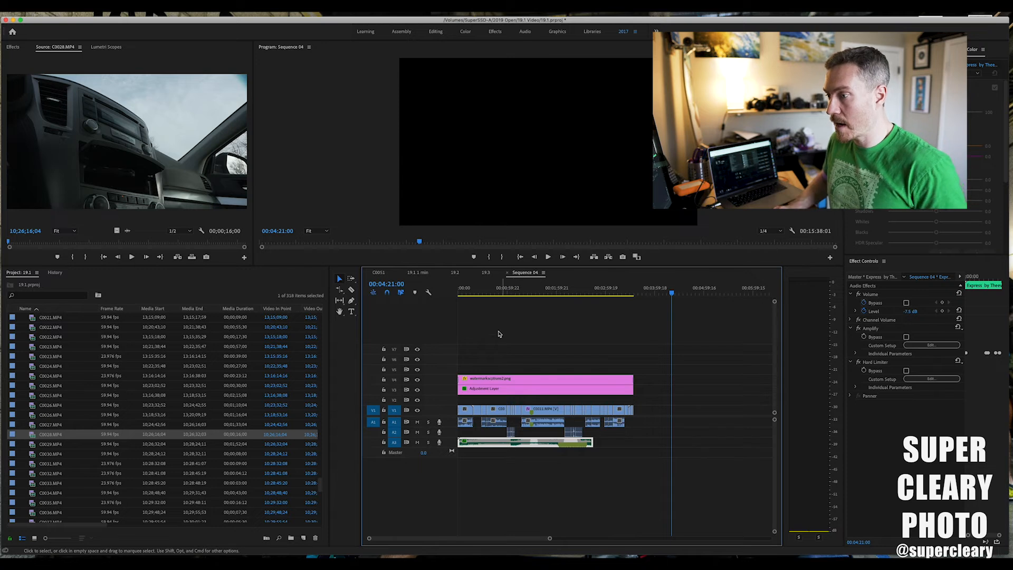
Enlarge track A3 to show the music waveform and assign an audio type to all the A1 clips.
left_click_drag(391, 447, 391, 467)
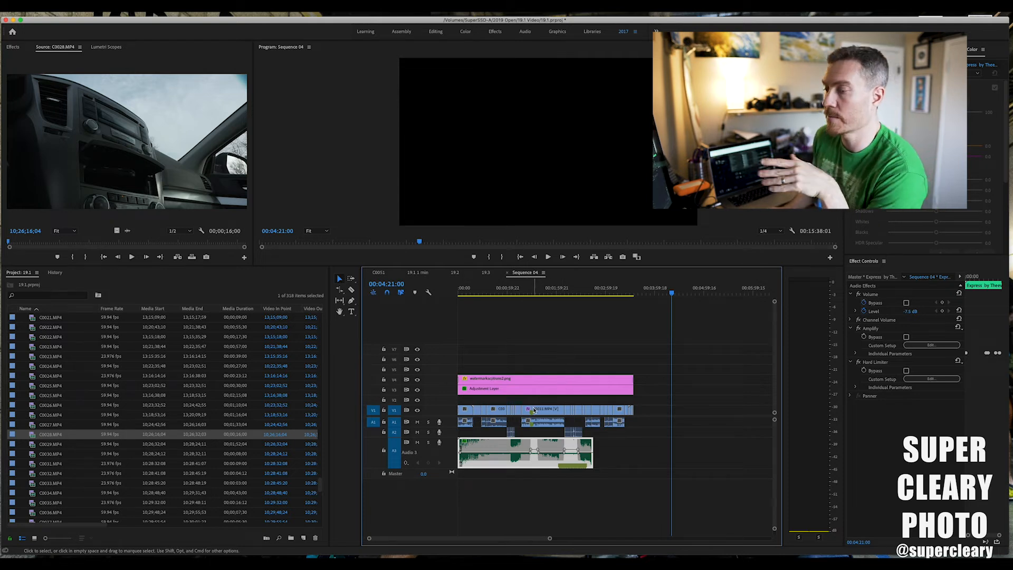
left_click_drag(457, 293, 540, 301)
left_click_drag(642, 426, 462, 426)
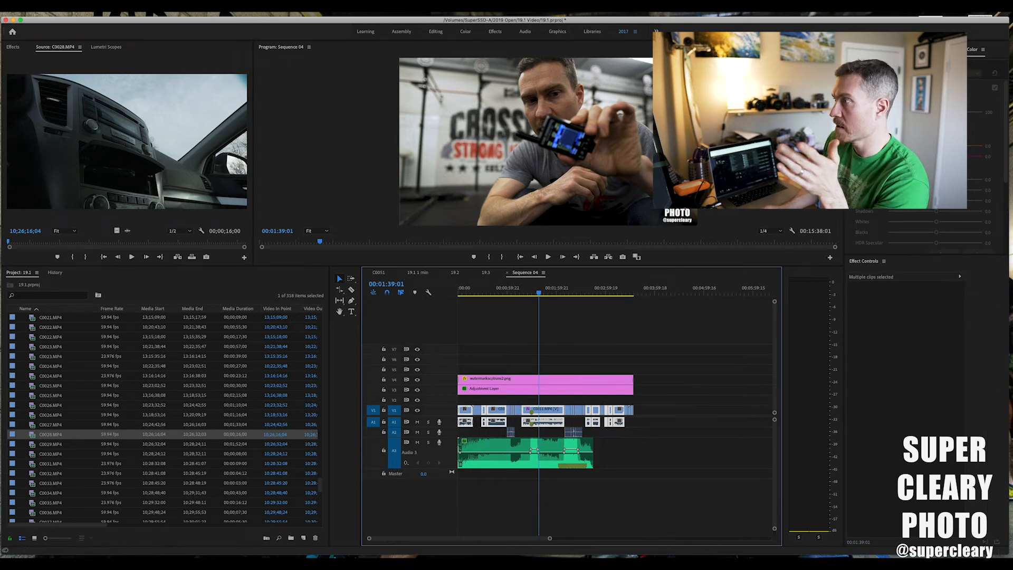
left_click(870, 49)
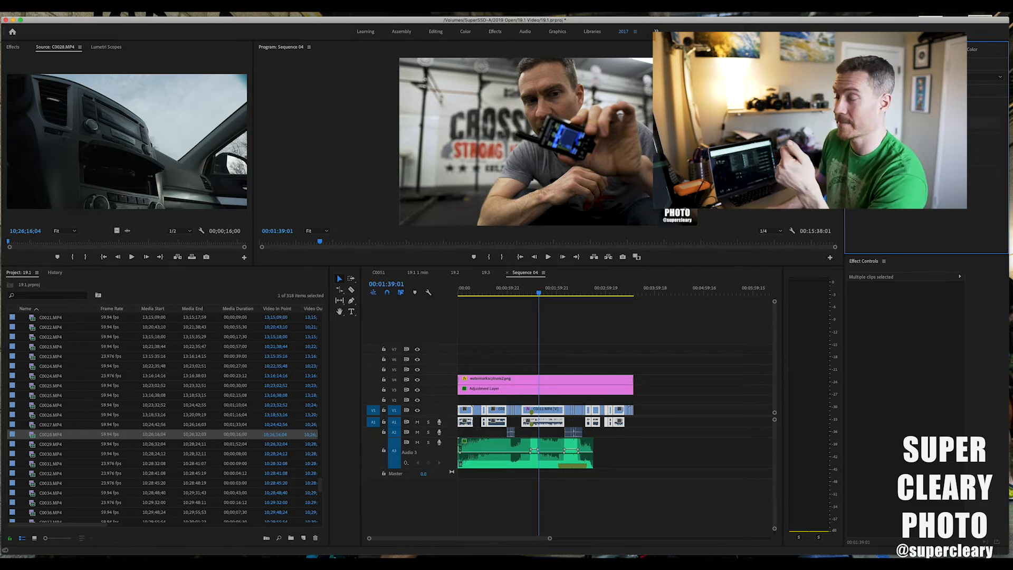
left_click(926, 123)
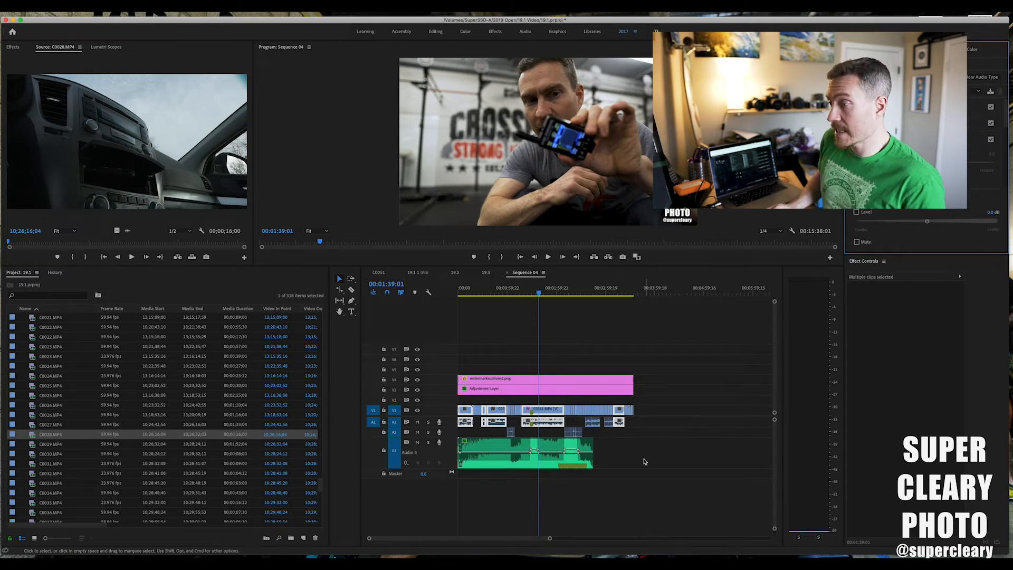
Generate ducking keyframes for the music clip on A3 and check the edit at about 00:01:07:09.
left_click(590, 453)
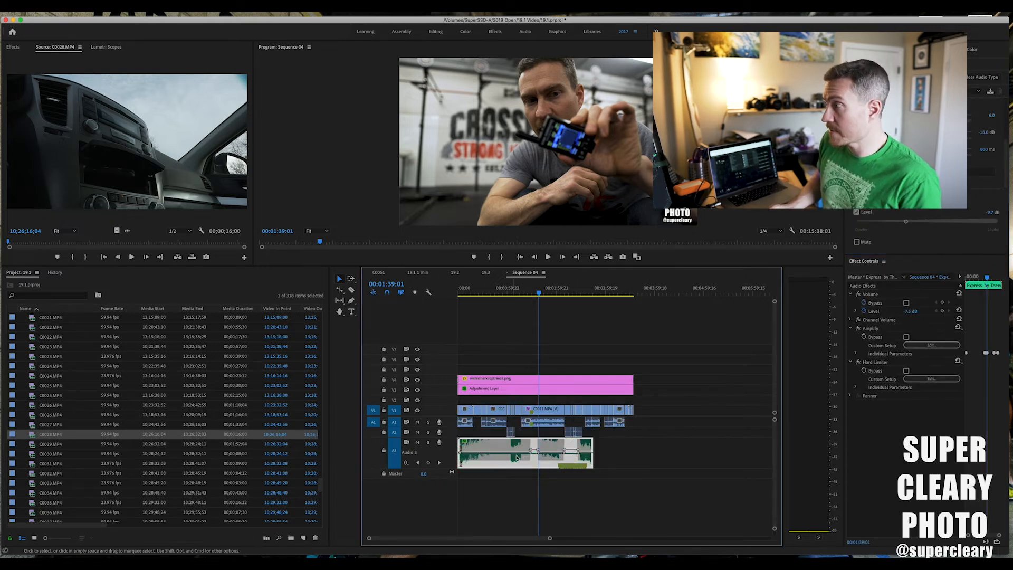
scroll(986, 148, "up", 3)
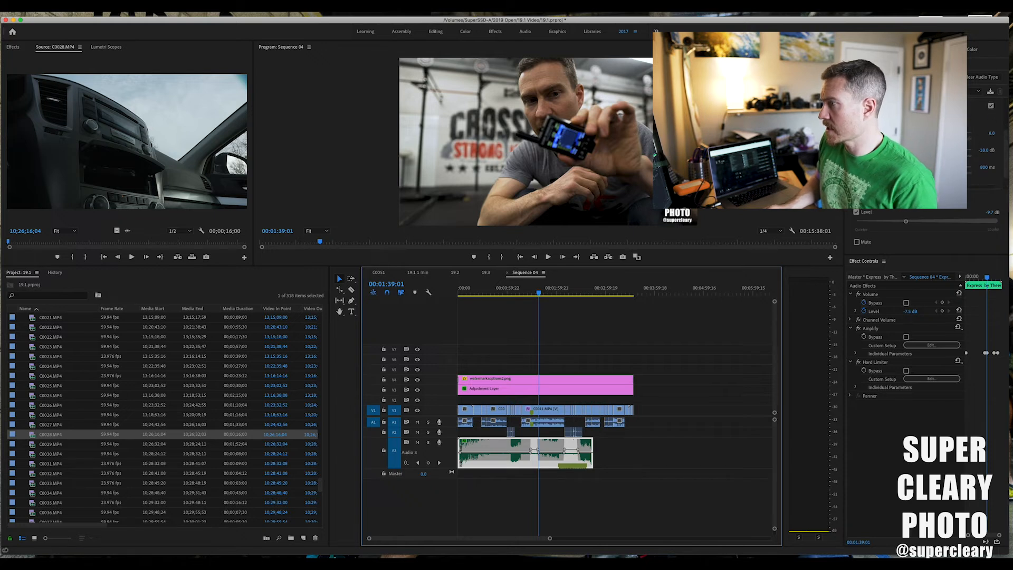
left_click(938, 172)
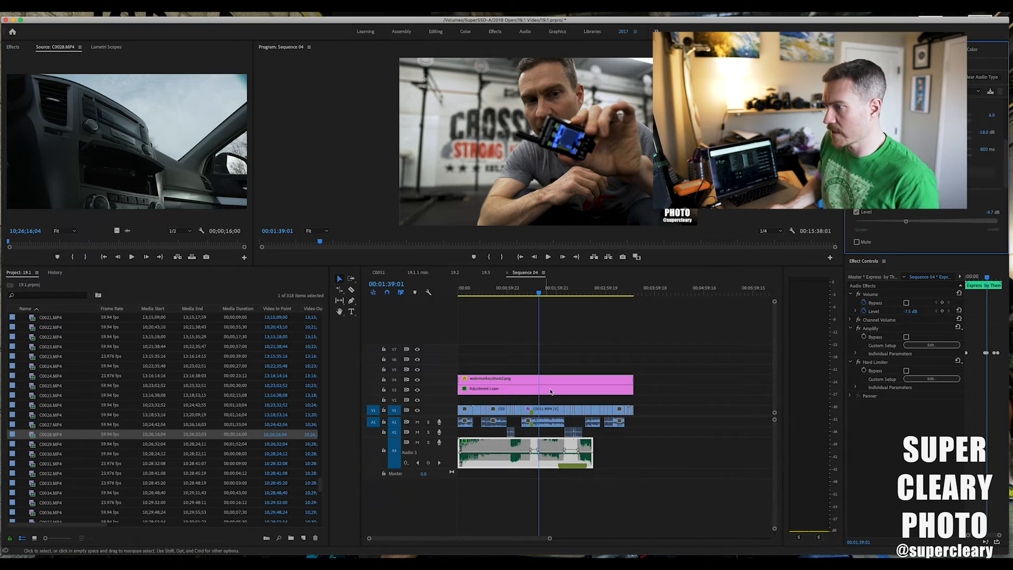
mouse_move(515, 296)
left_mouse_down()
mouse_move(458, 301)
mouse_move(514, 299)
left_mouse_up()
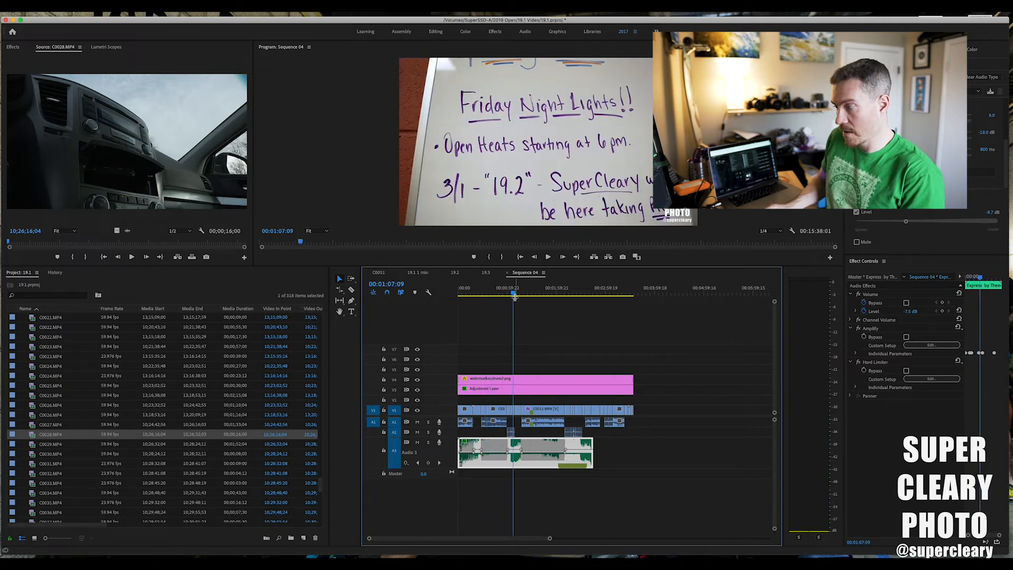
Split all tracks at the V1 edit just before the music's end.
left_click_drag(512, 299, 595, 302)
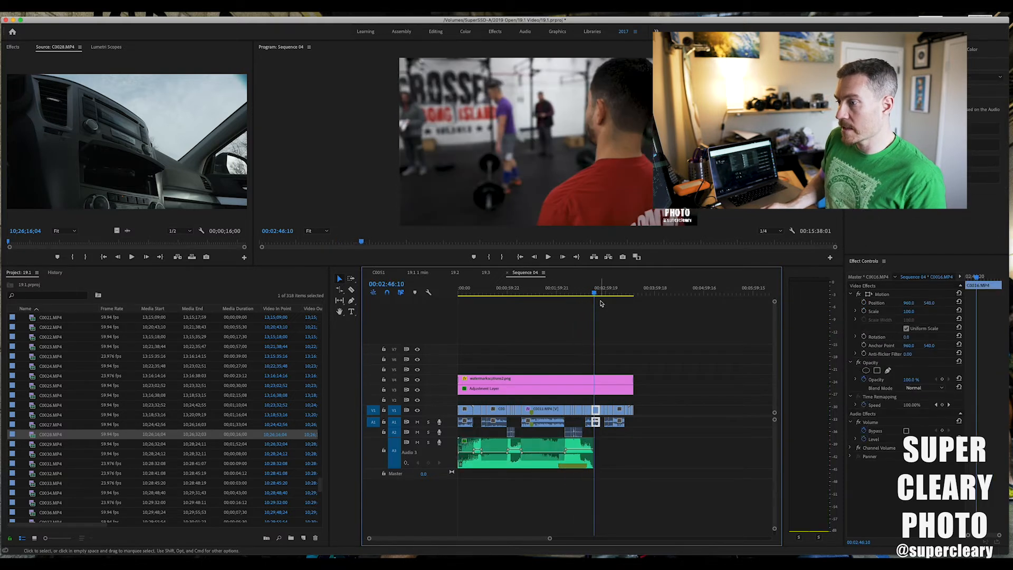
key("equal")
key("equal")
key("equal")
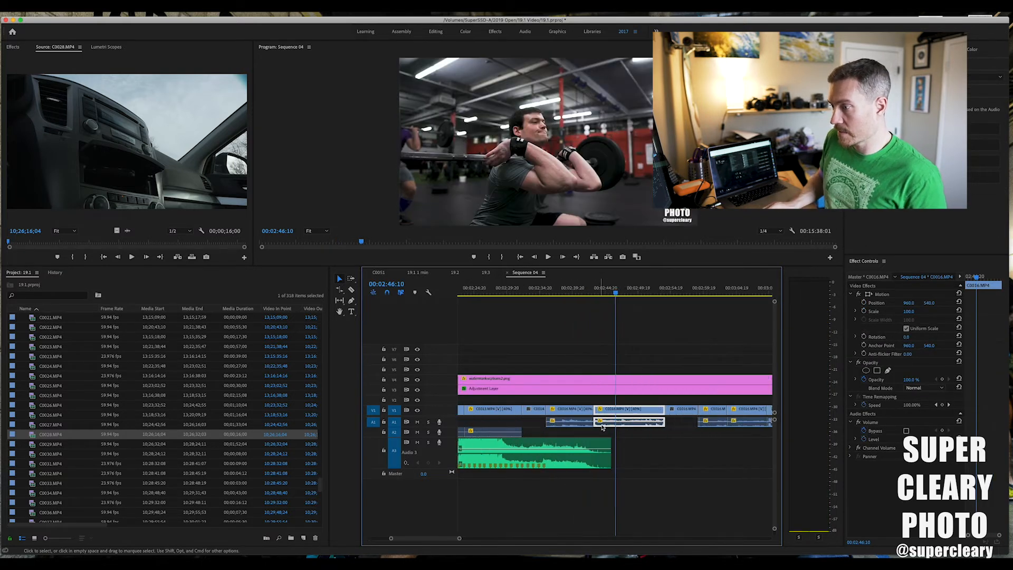
key("c")
left_click(547, 392, "shift")
key("v")
left_click_drag(562, 366, 668, 428)
key("minus")
key("minus")
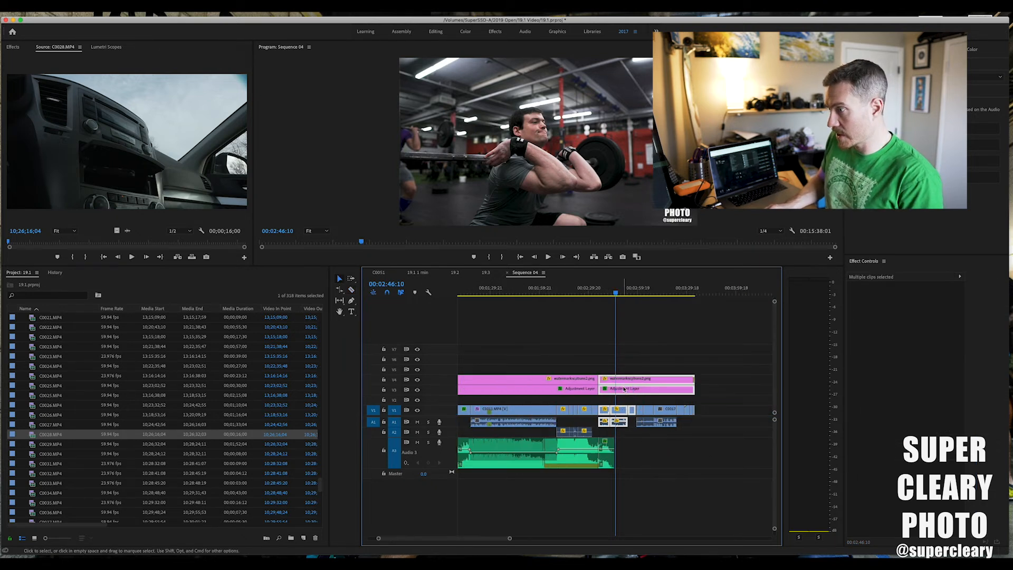
Split the watermark and adjustment layer at the start of C0017, and ripple out the section back to the previous cut.
mouse_move(669, 293)
left_mouse_down()
mouse_move(646, 297)
mouse_move(667, 294)
left_mouse_up()
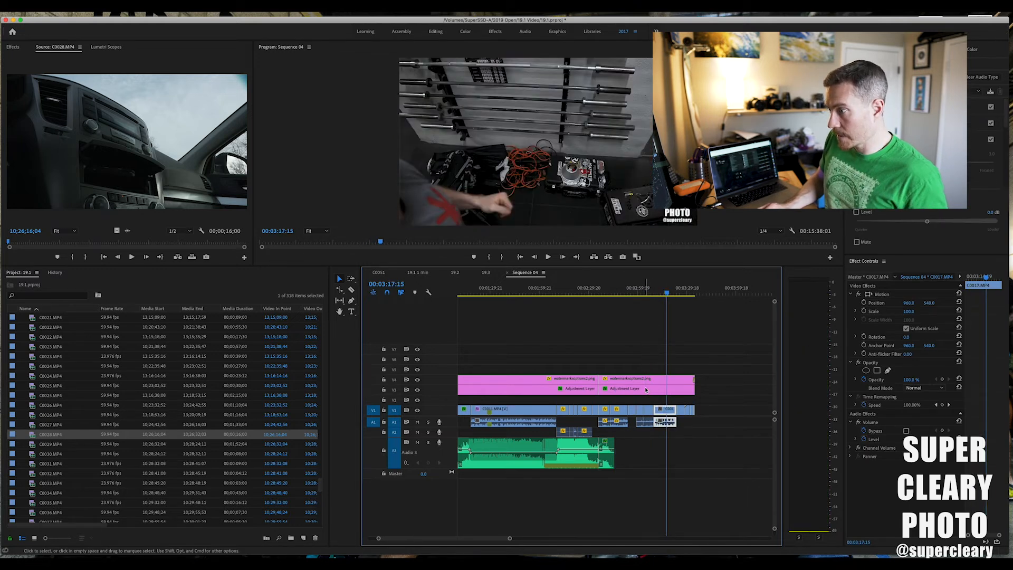
key("c")
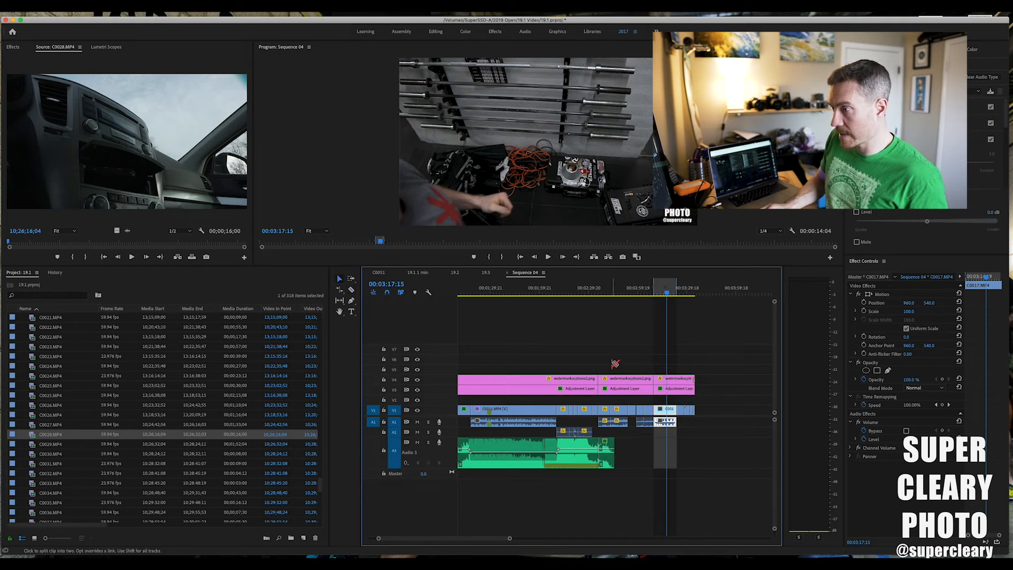
key("v")
left_click_drag(614, 364, 641, 412)
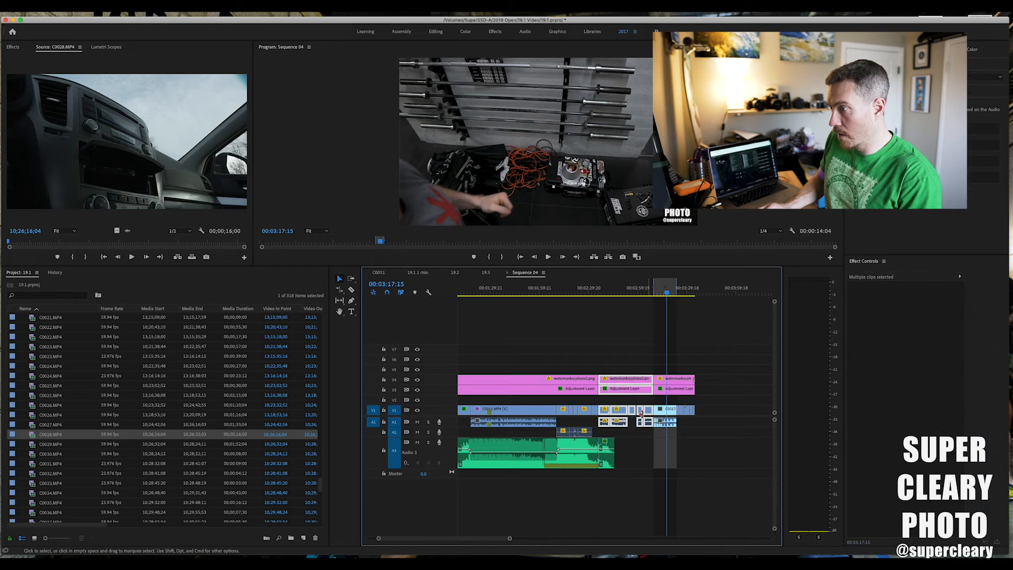
key("Delete")
left_click(628, 392)
key("Delete")
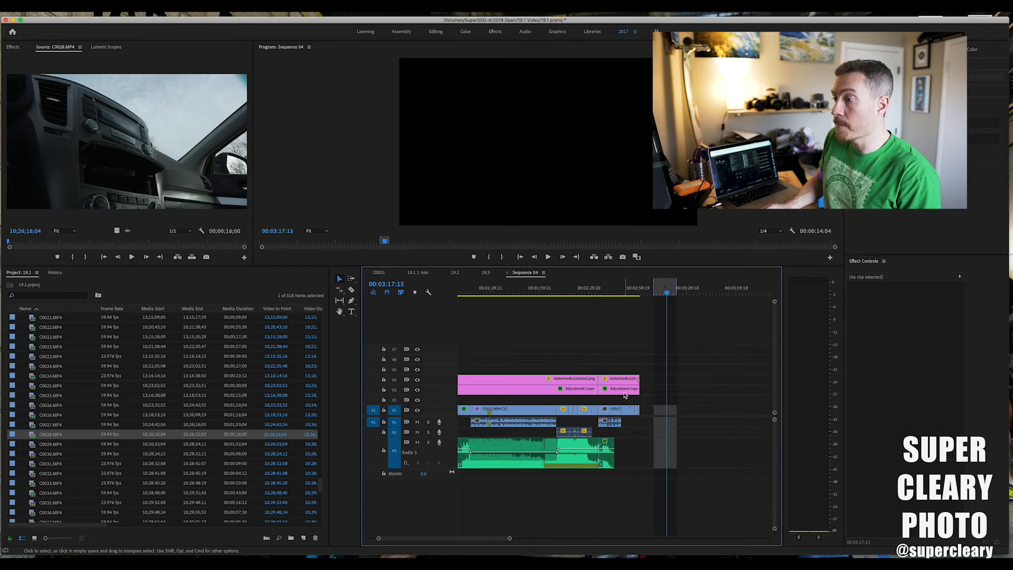
Extend the end of the last music clip on A3 slightly.
left_click_drag(613, 442, 632, 441)
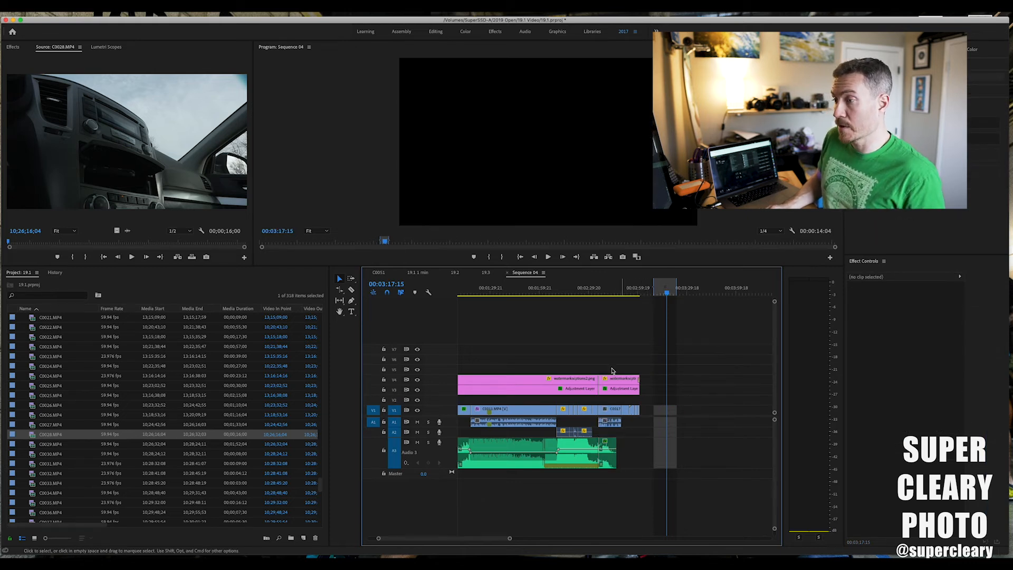
key("backslash")
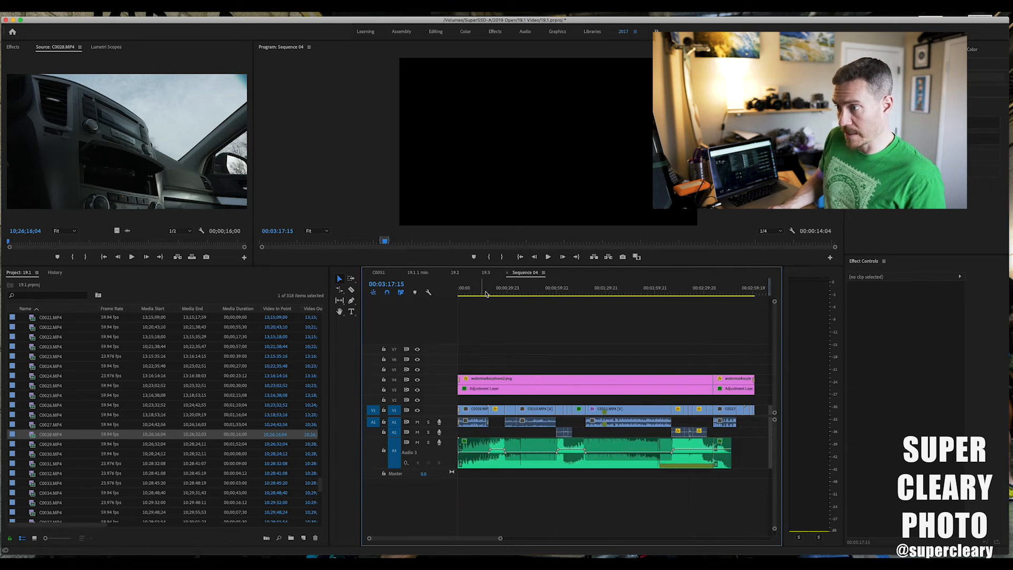
Add a two-line text title reading "19.2" and "how to photoshoot" over the opening clip at 00:00:06:11.
left_click(467, 290)
left_click(351, 311)
left_click(598, 135)
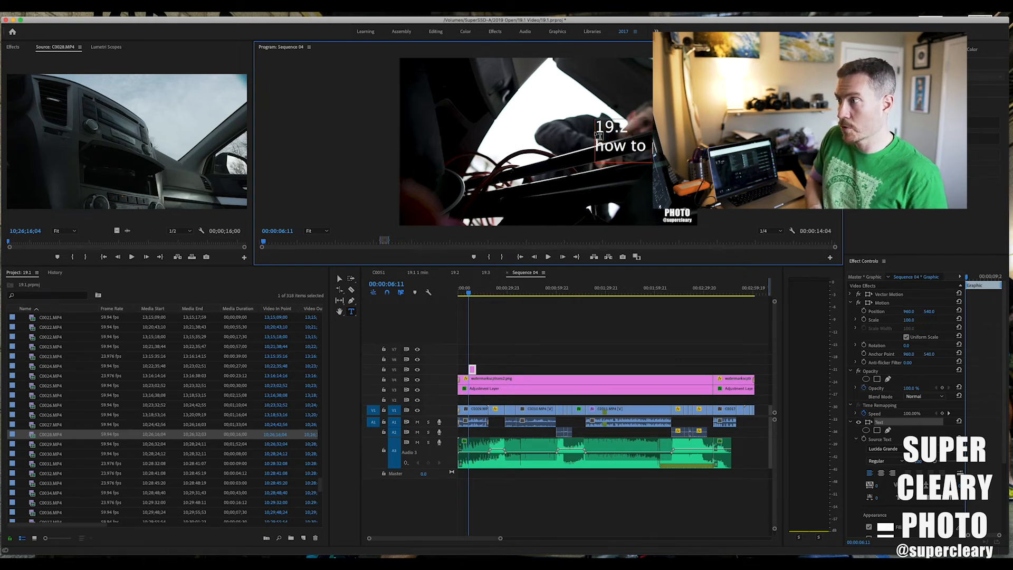
Centre-align both lines of the title text and centre the title horizontally in the frame.
key("super+a")
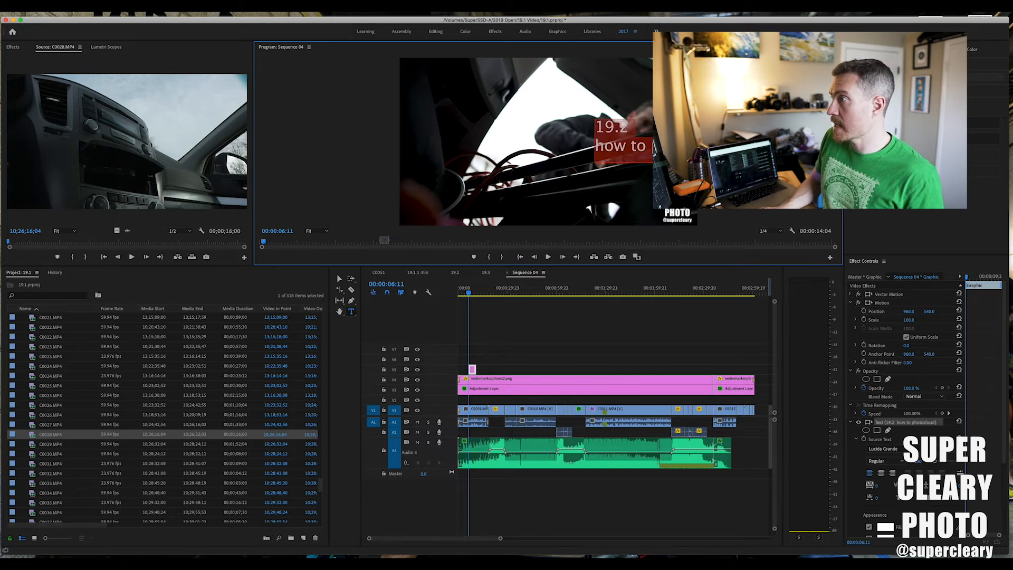
left_click(869, 49)
left_click(871, 149)
left_click(859, 149)
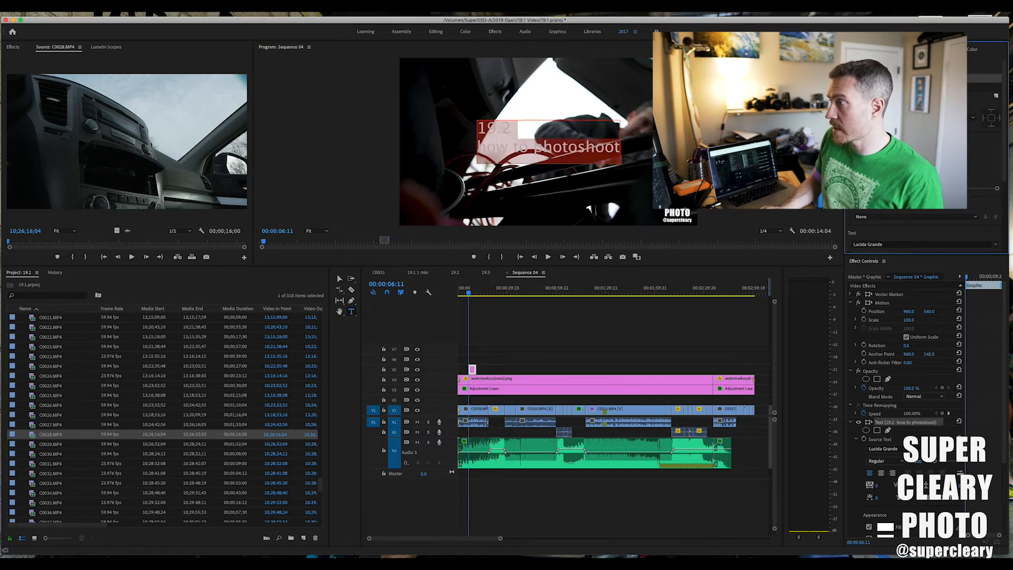
scroll(853, 213, "down", 5)
left_click(865, 203)
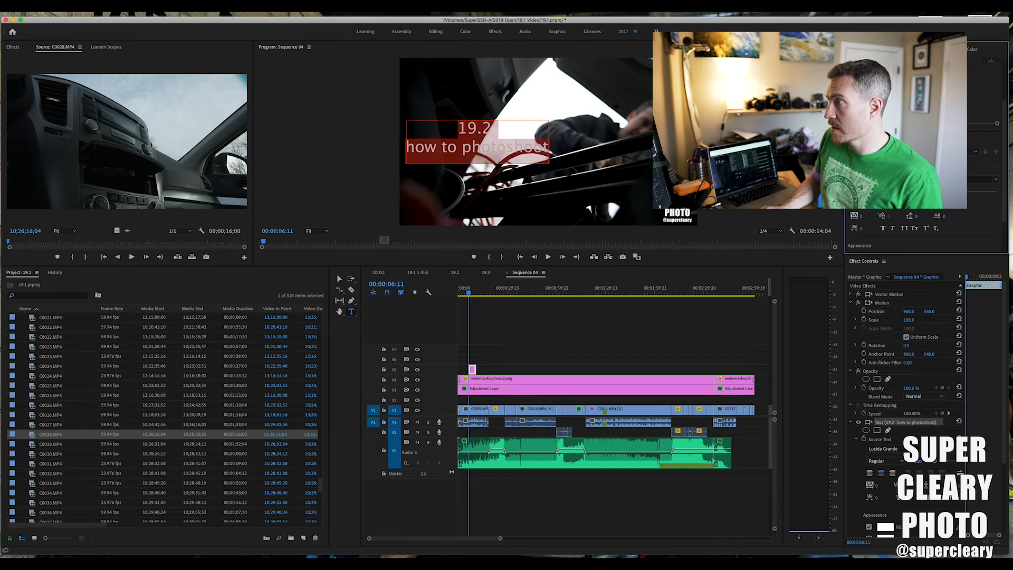
left_click(870, 84)
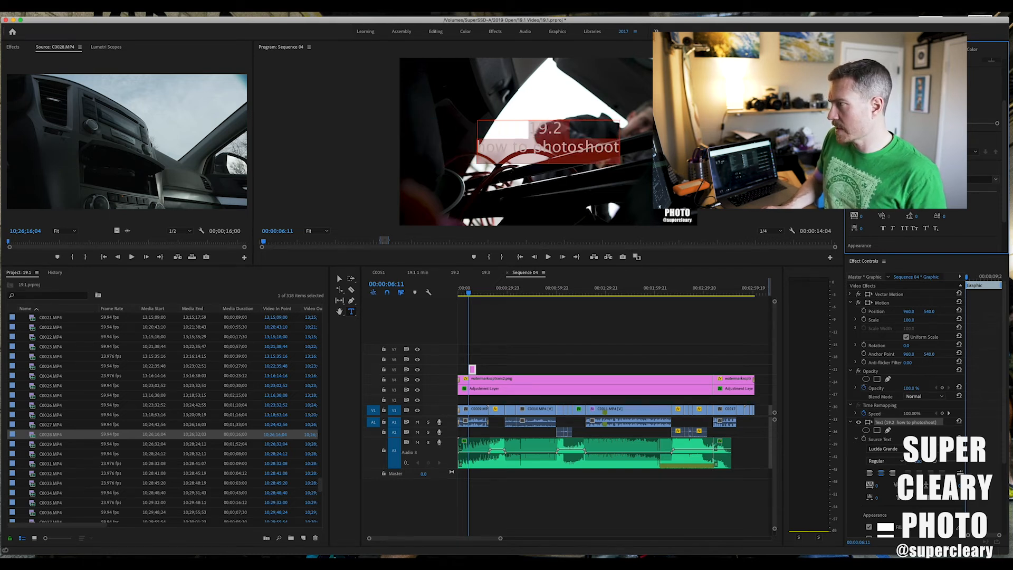
Set the title's font to Copperplate Bold and enlarge the text so it spans most of the frame's width.
left_click(981, 180)
scroll(888, 242, "up", 15)
scroll(889, 241, "down", 3)
left_click(900, 304)
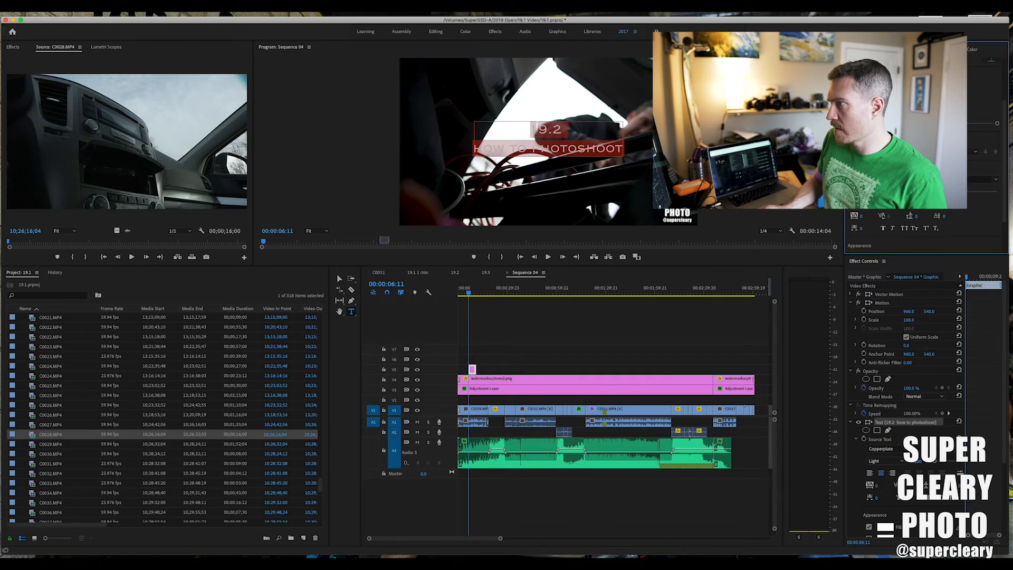
left_click(877, 193)
left_click(877, 211)
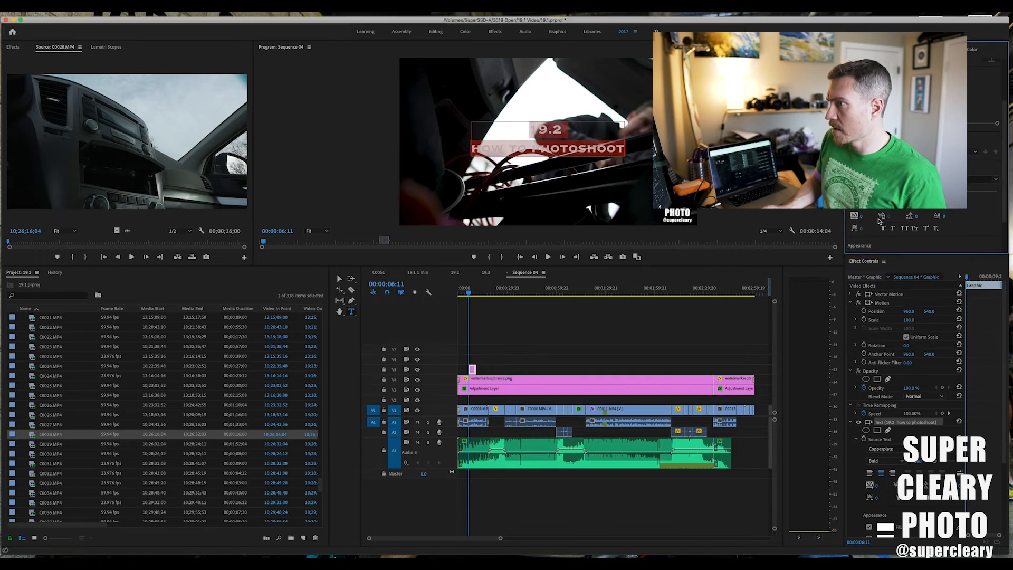
left_click(855, 60)
left_click_drag(970, 192, 953, 191)
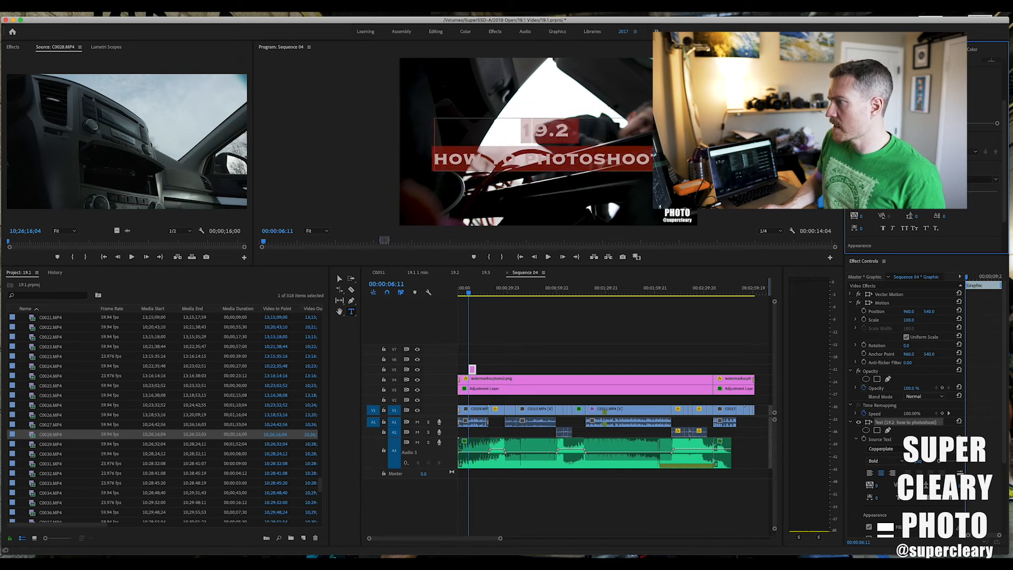
Give the title text a dark red fill and enable a white stroke with a width of 1.0.
scroll(869, 229, "down", 3)
left_click(865, 212)
left_click(480, 199)
left_click(594, 138)
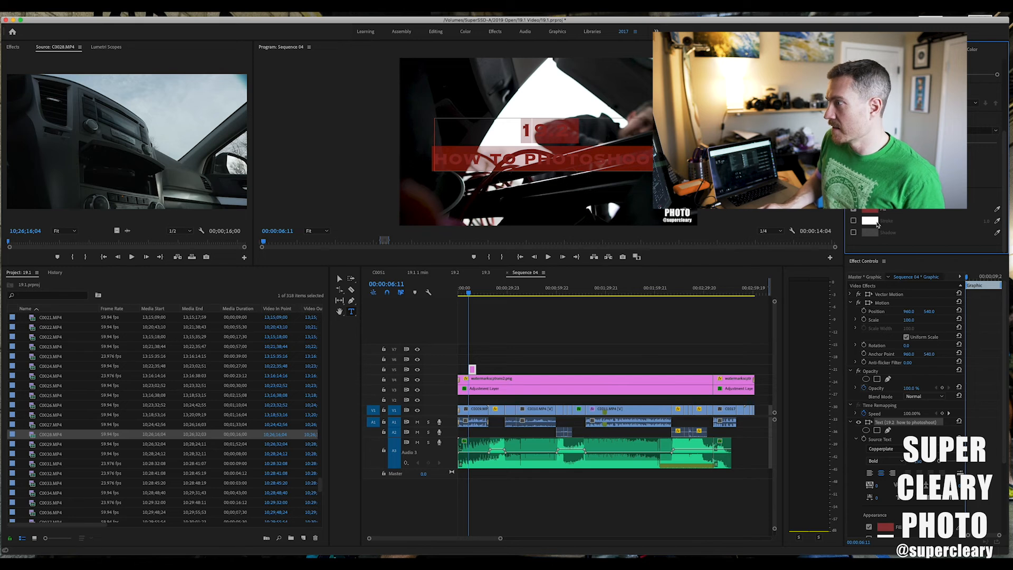
left_click(603, 158)
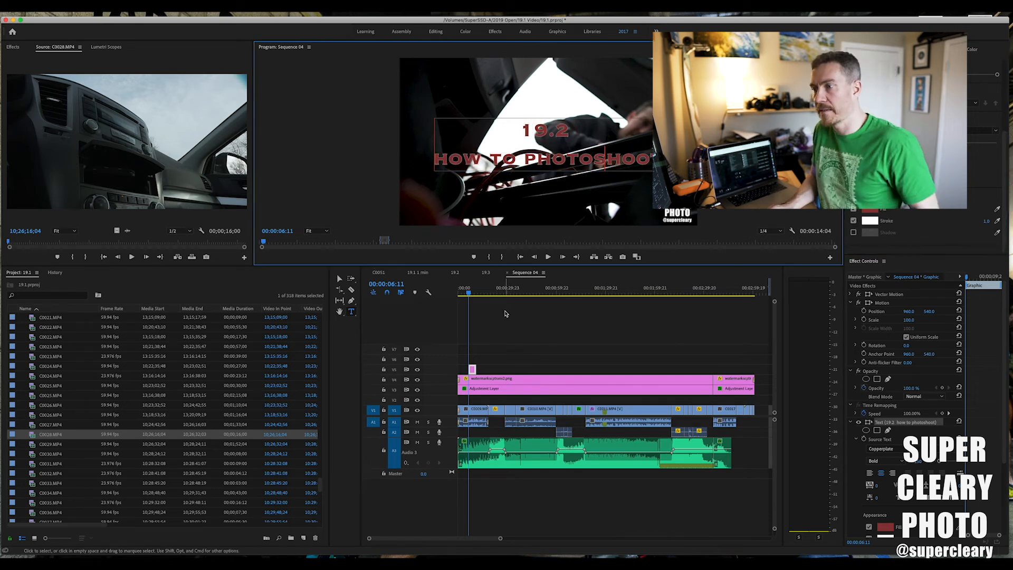
Move the title graphic on V5 close to the start of the sequence and add transitions at both its ends.
left_click(466, 364)
key("equal")
key("equal")
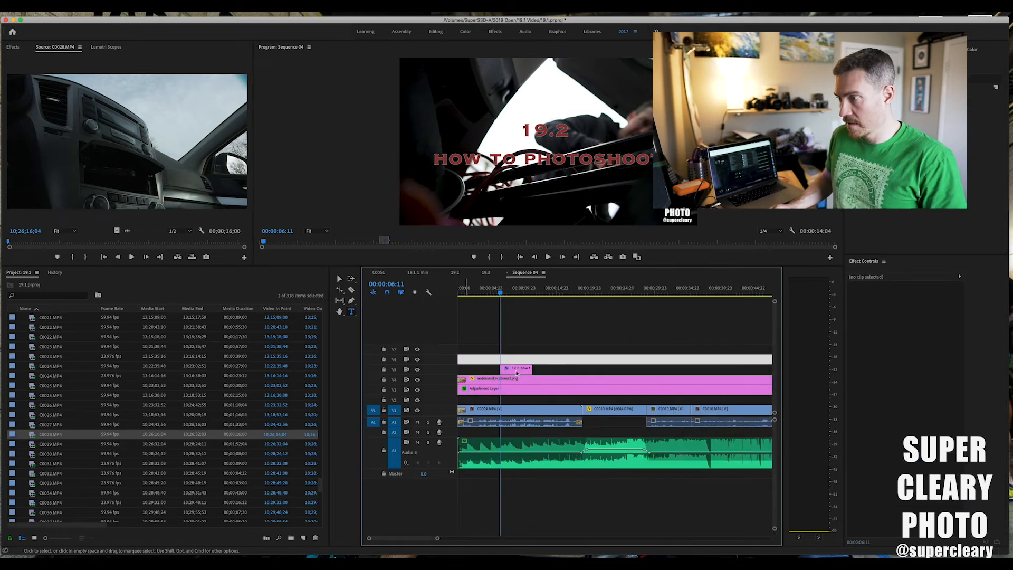
left_click_drag(518, 371, 482, 369)
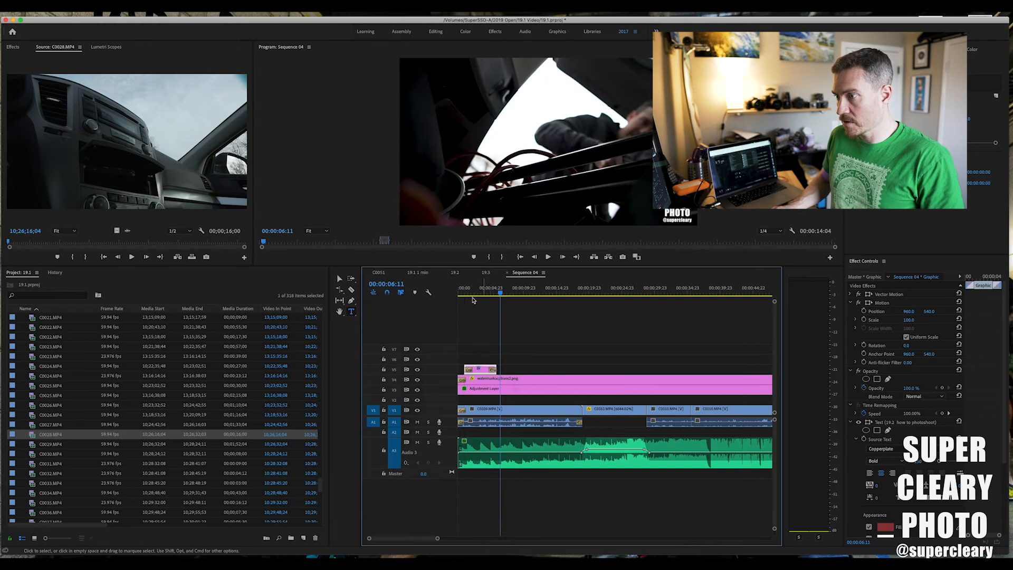
Review the edit from the opening title through its closing section and open the export settings for Sequence 04.
left_click_drag(464, 291, 744, 294)
key("minus")
key("minus")
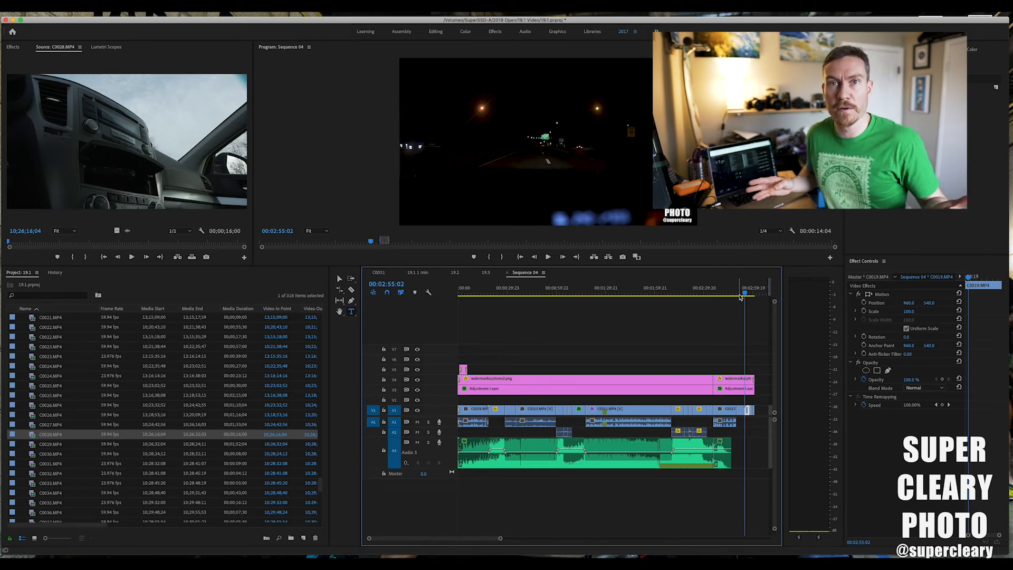
left_click_drag(736, 297, 770, 309)
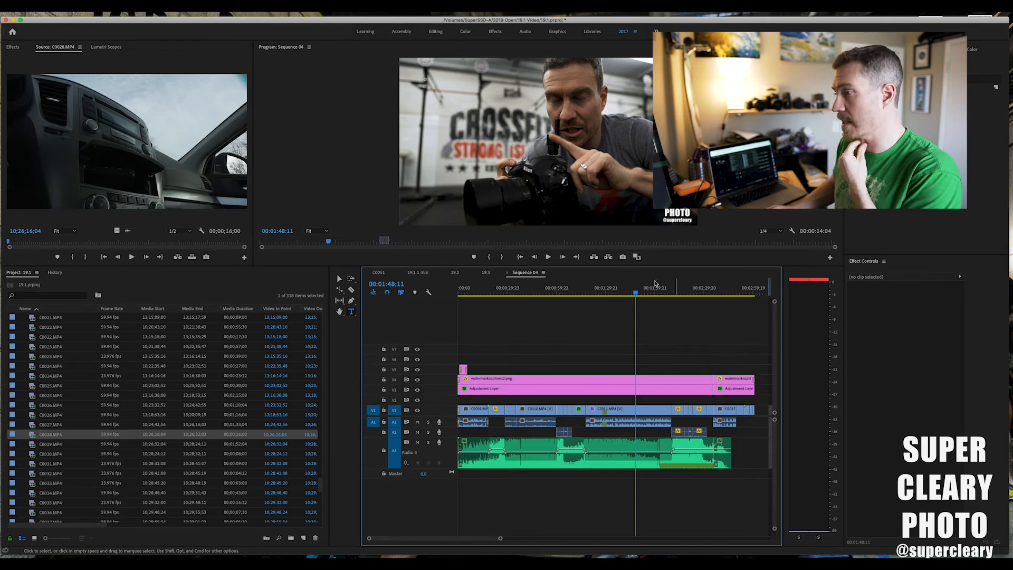
key("super+m")
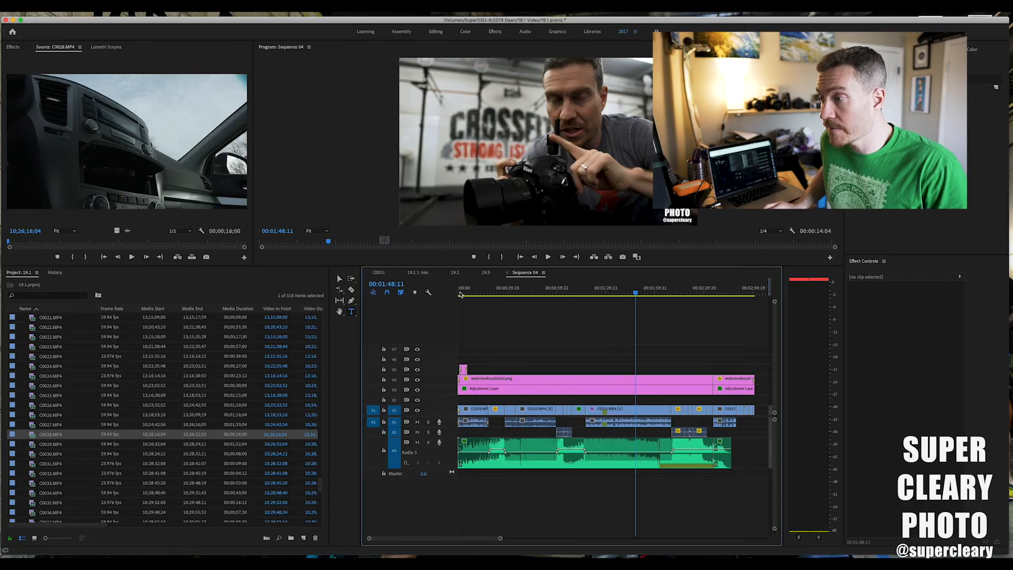
Review the edit around 00:00:17:08 and 00:01:11:02.
left_click_drag(509, 291, 487, 292)
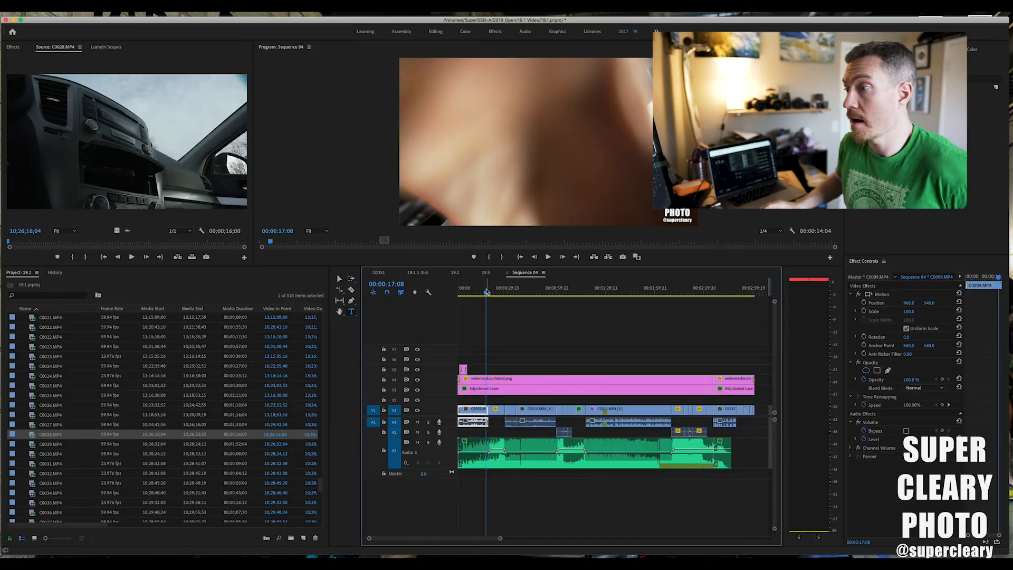
left_click(574, 303)
left_click_drag(573, 303, 574, 304)
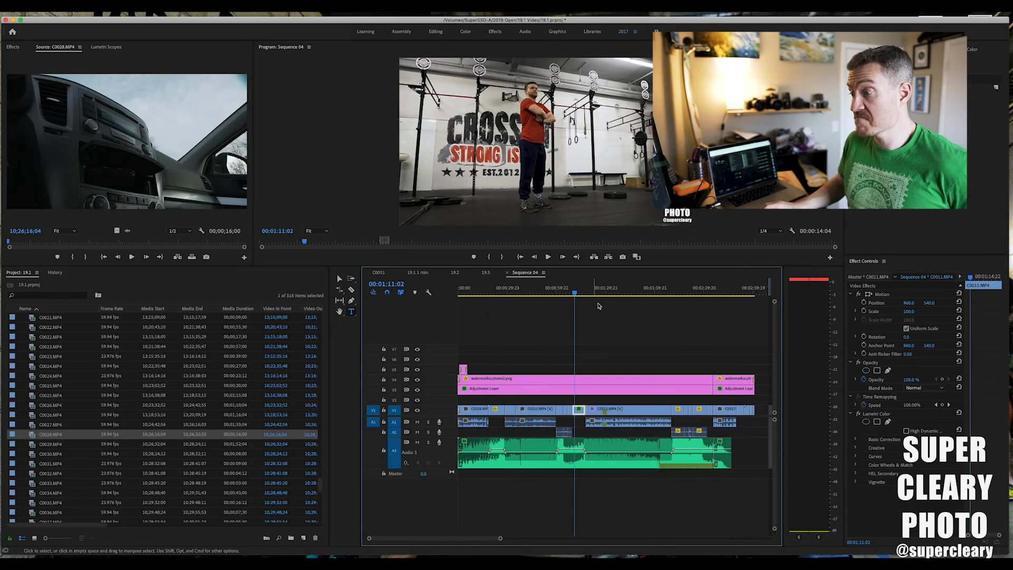